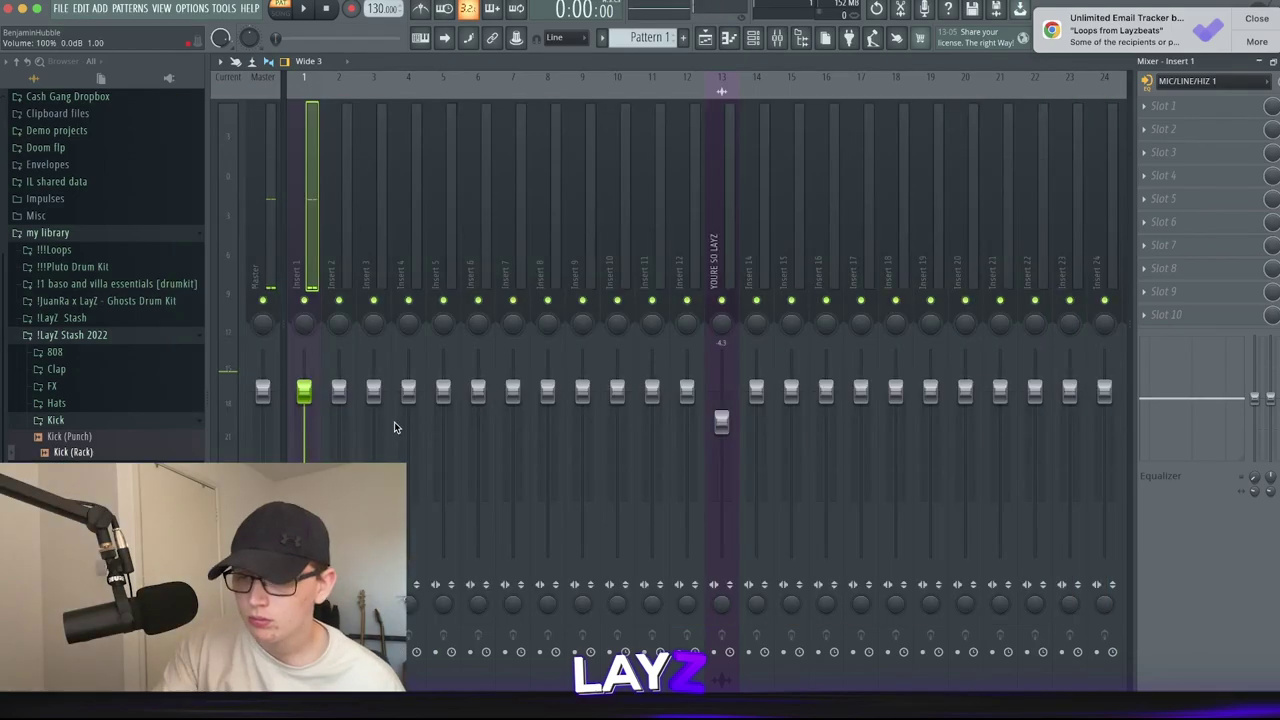
Record the input on mixer Insert 1 into the playlist as an audio clip.
key(r)
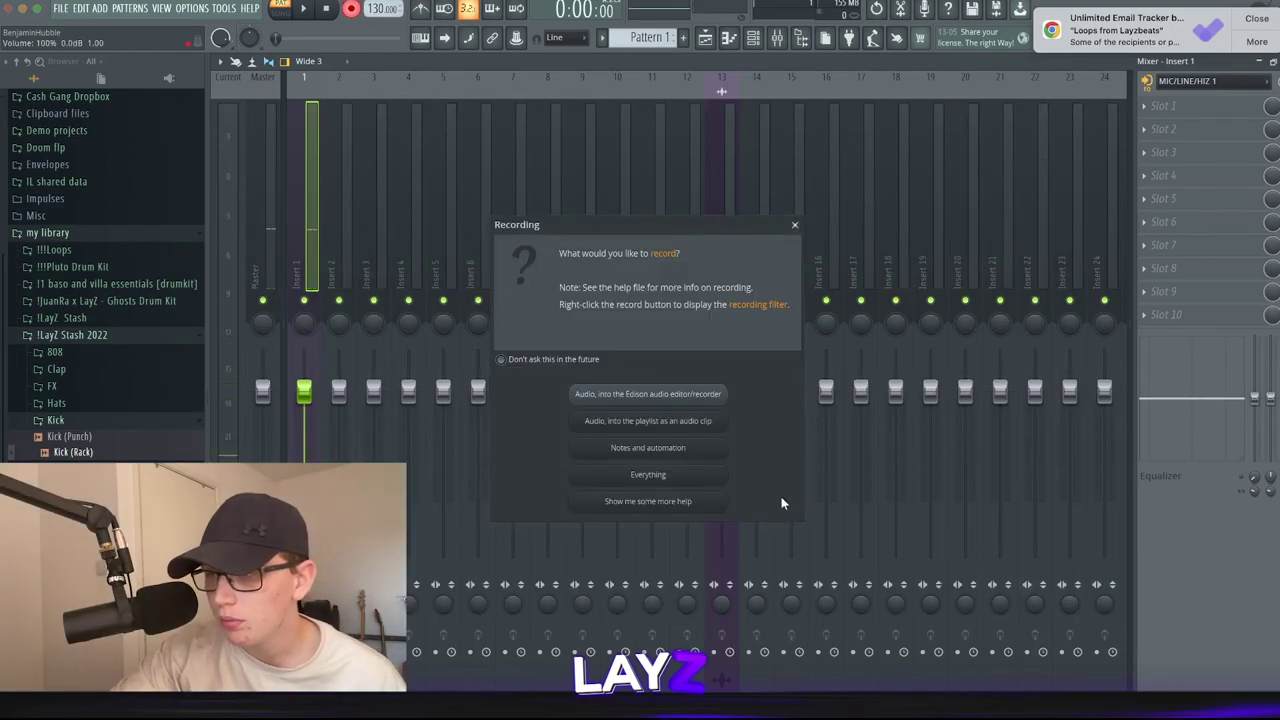
click(648, 421)
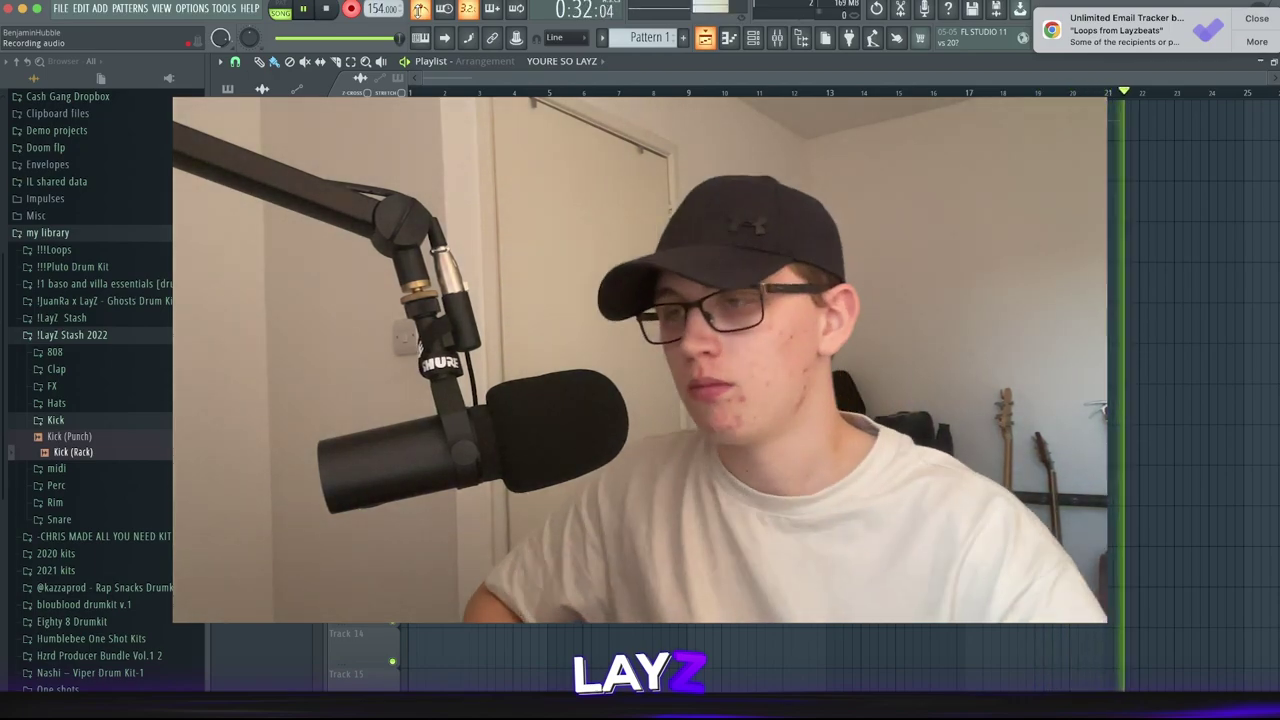
key(space)
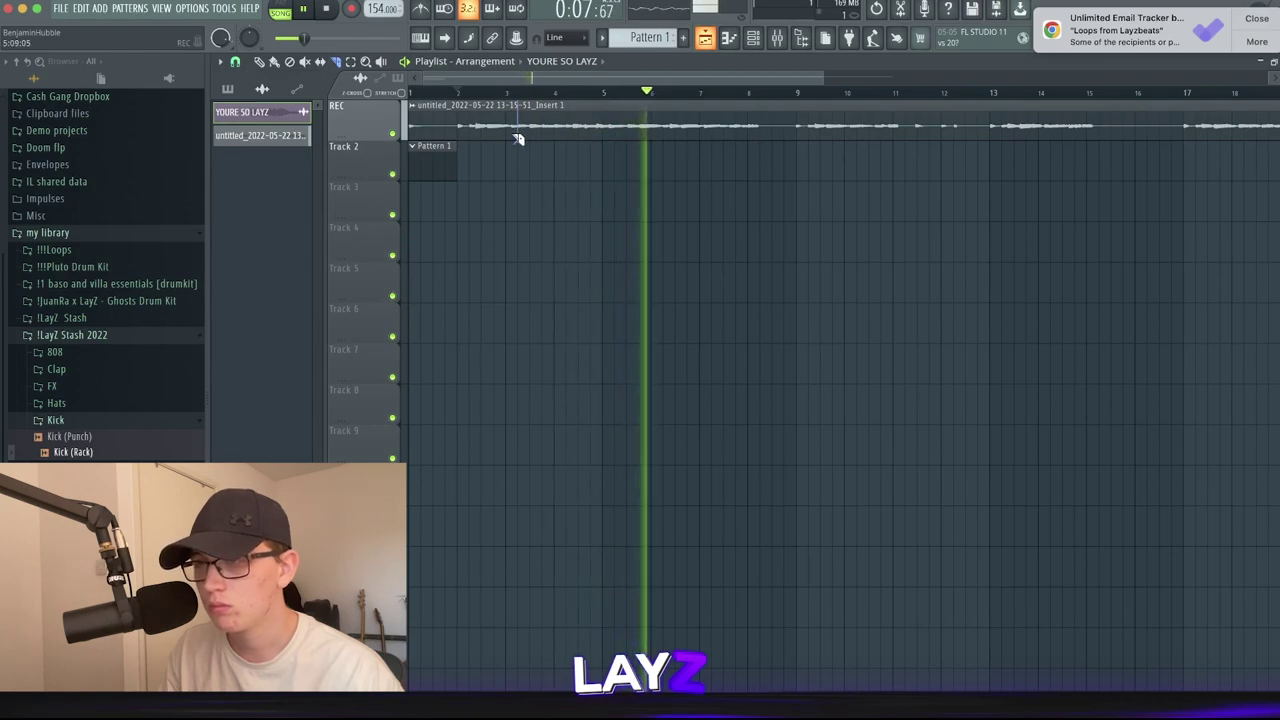
Slice the recording at bar 2, delete the first bar and move the remainder to the playlist start.
drag(459, 108, 459, 140)
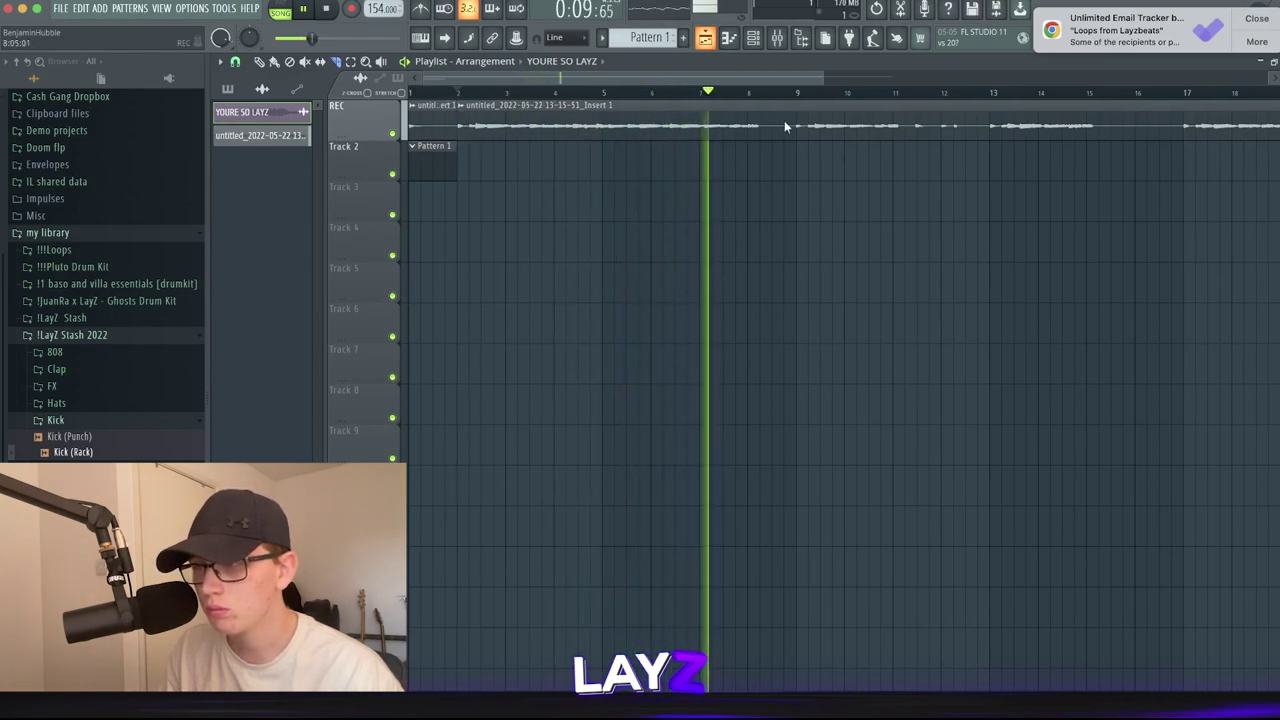
key(space)
key(space)
click(590, 94)
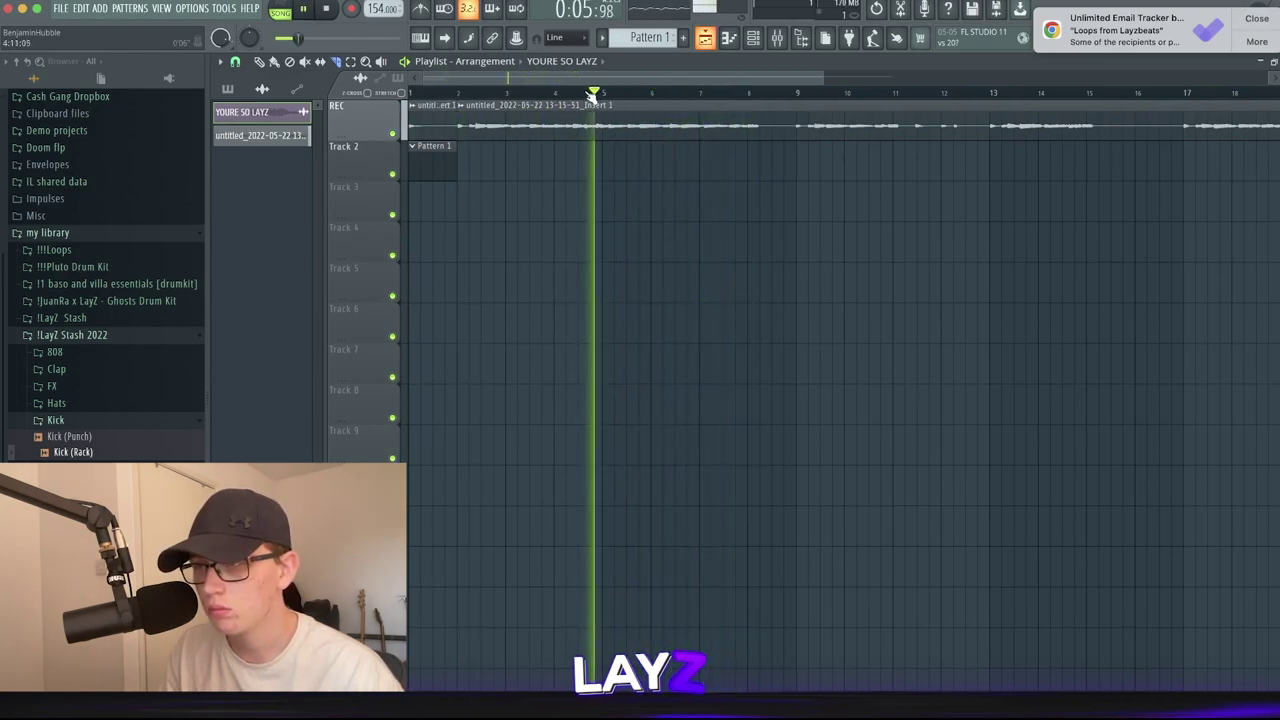
key(space)
key(space)
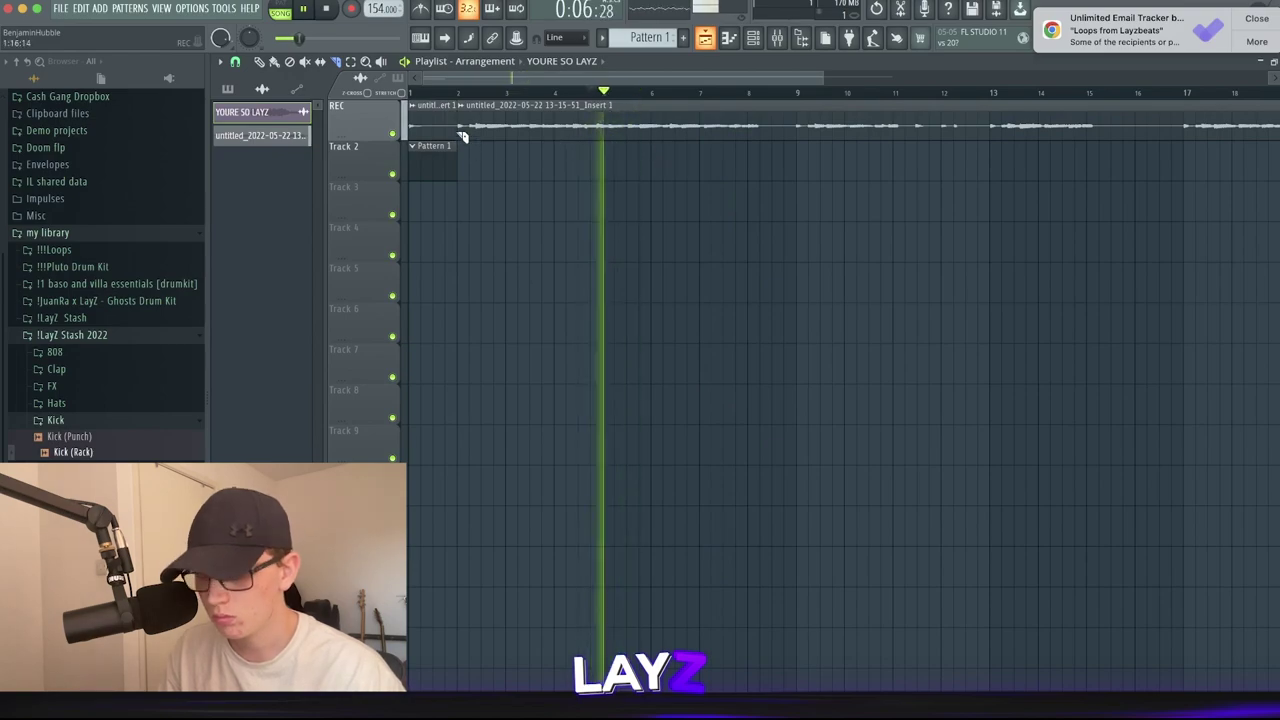
right_click(437, 126)
drag(485, 126, 437, 126)
key(space)
click(434, 95)
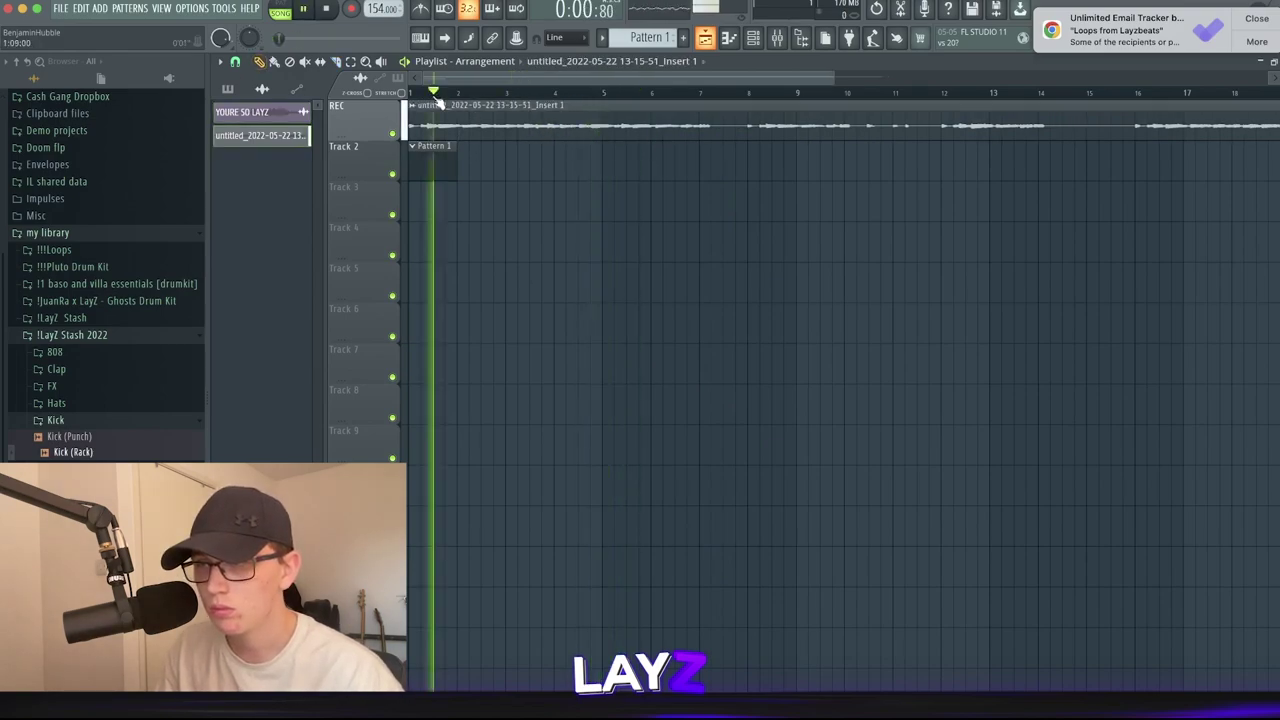
Play back the opening bars of the realigned recording to check its timing against the grid.
scroll(461, 195, up, 3)
key(super+space)
click(540, 240)
right_click(551, 240)
key(space)
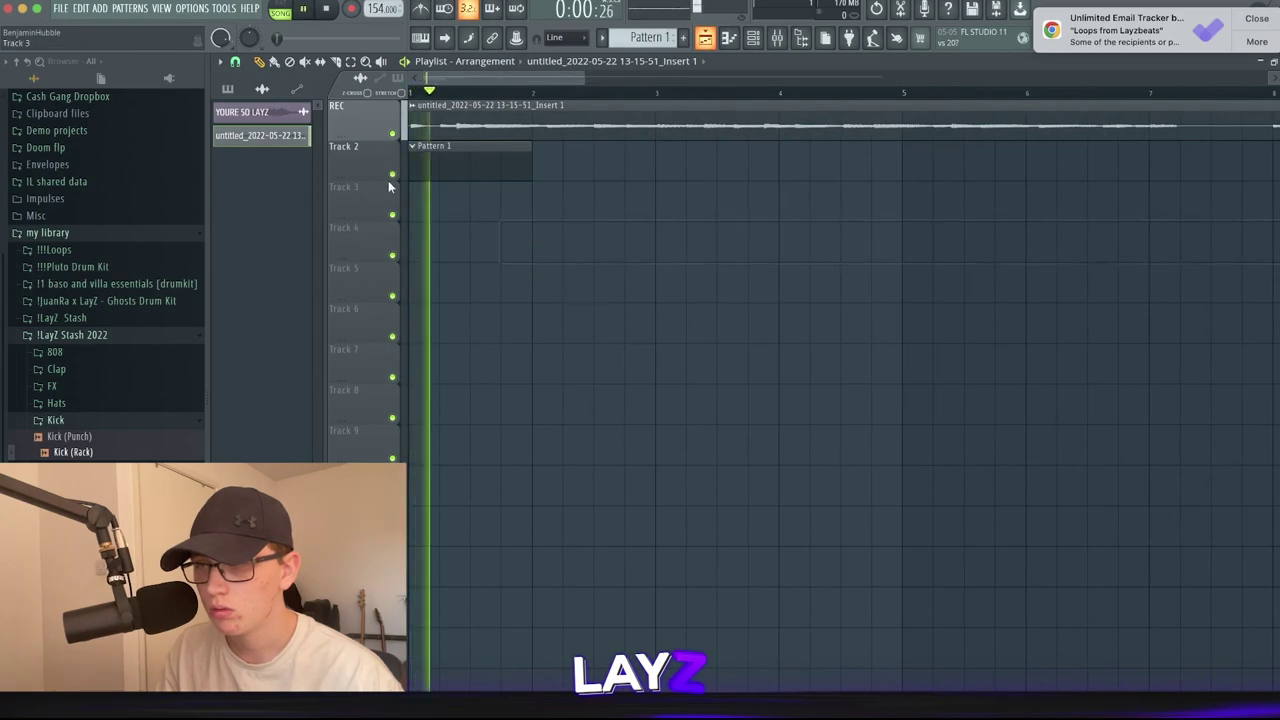
scroll(456, 191, up, 2)
scroll(454, 184, up, 1)
scroll(689, 154, down, 3)
key(super+space)
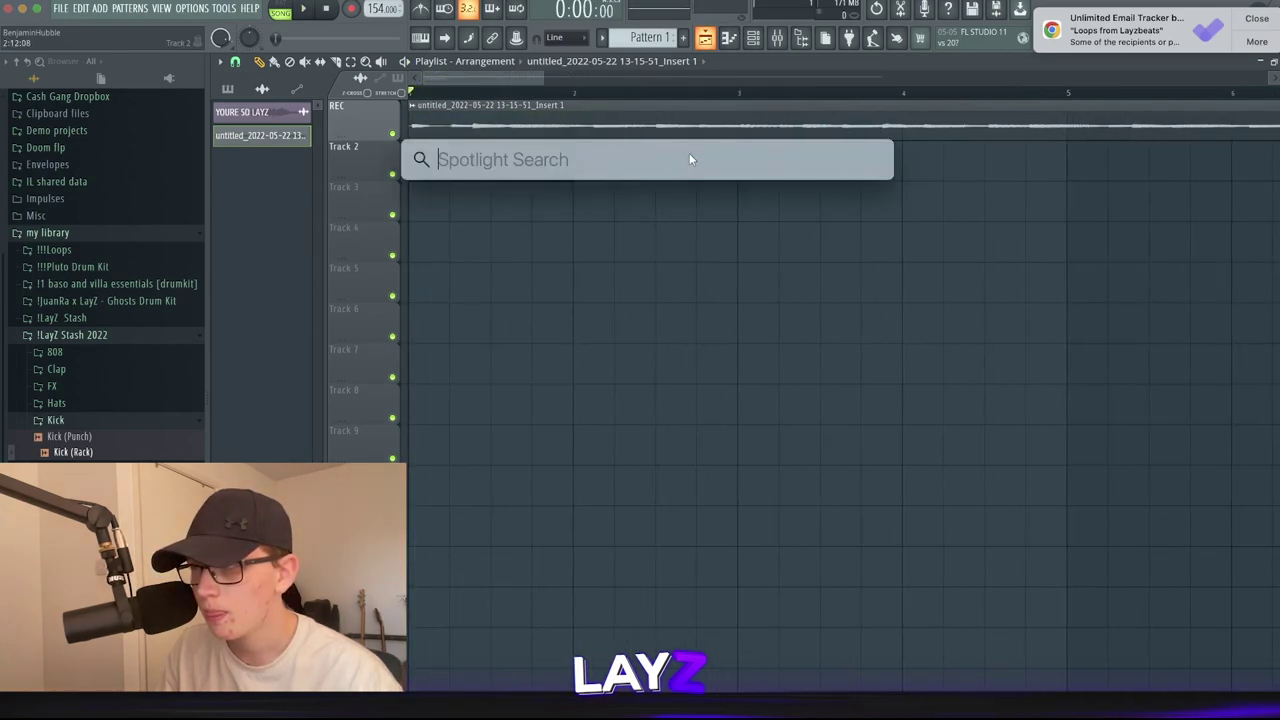
click(850, 264)
right_click(885, 264)
key(space)
scroll(954, 249, down, 3)
click(676, 93)
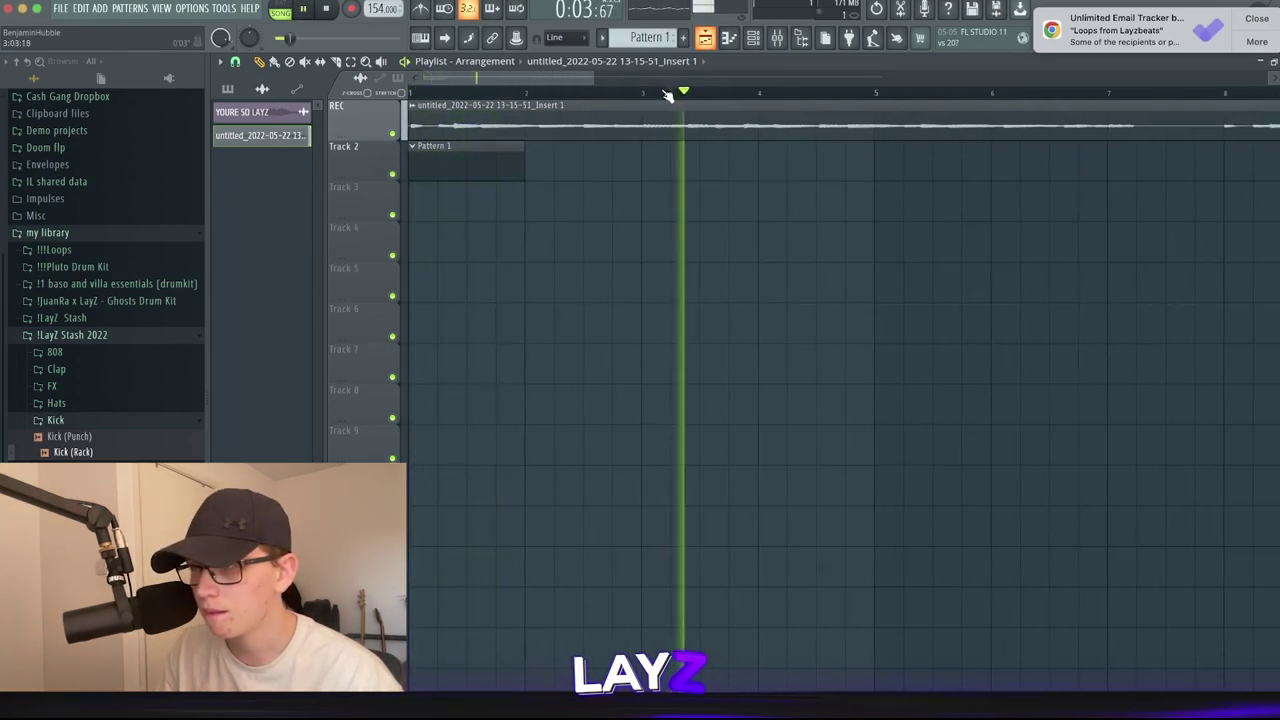
Cut the recording at bar 5 and remove the audio after the cut.
scroll(886, 200, up, 3)
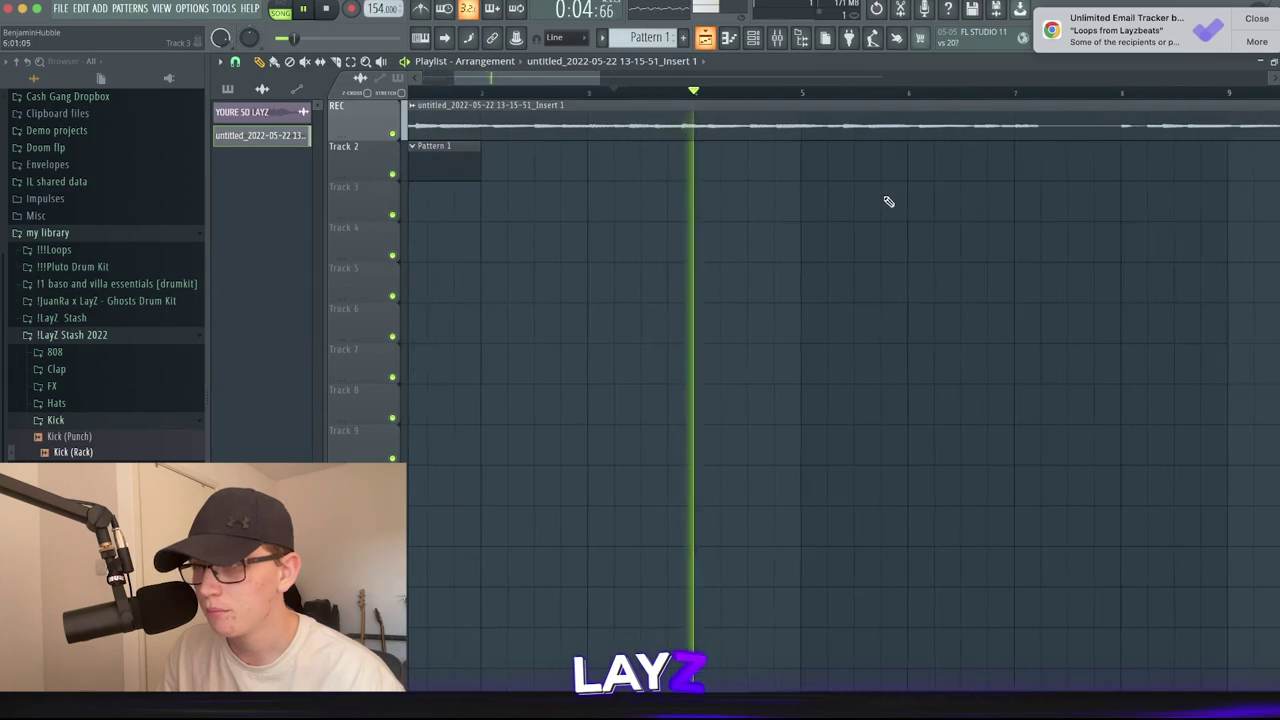
click(690, 132)
key(p)
right_click(703, 132)
key(space)
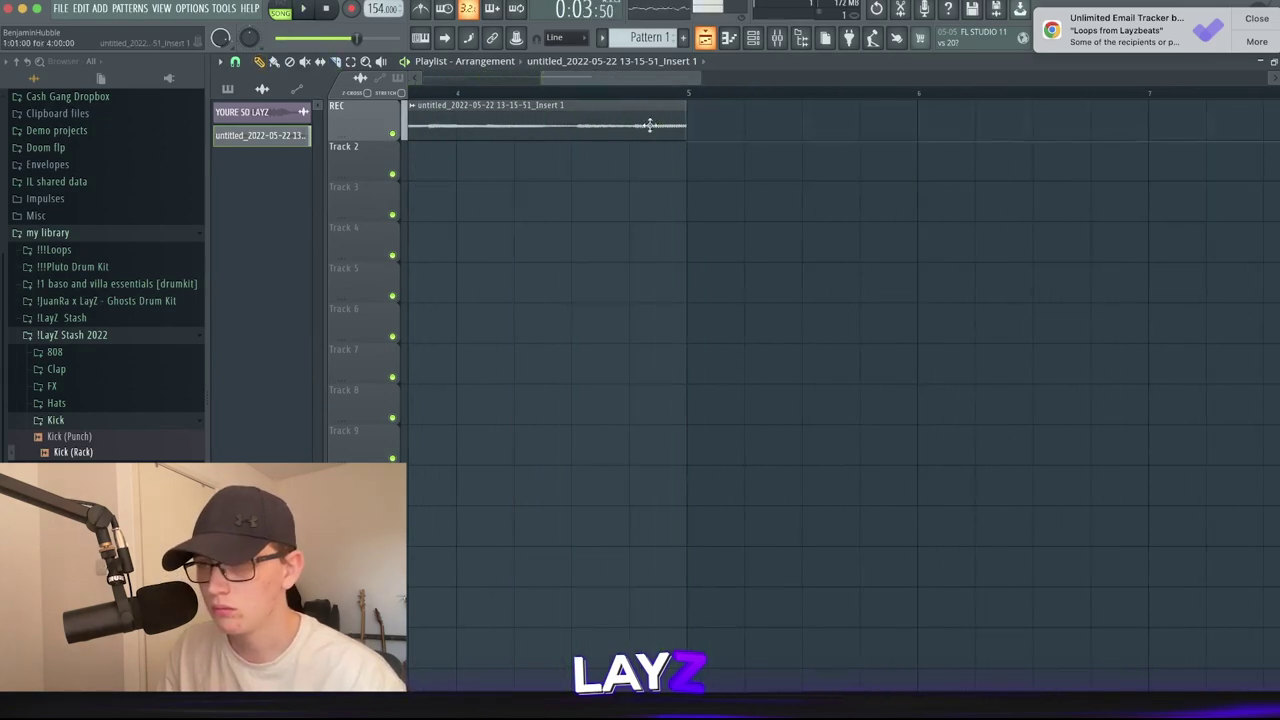
Review the declicking modes in the recording's clip settings and play back the trimmed four-bar clip.
double_click(649, 124)
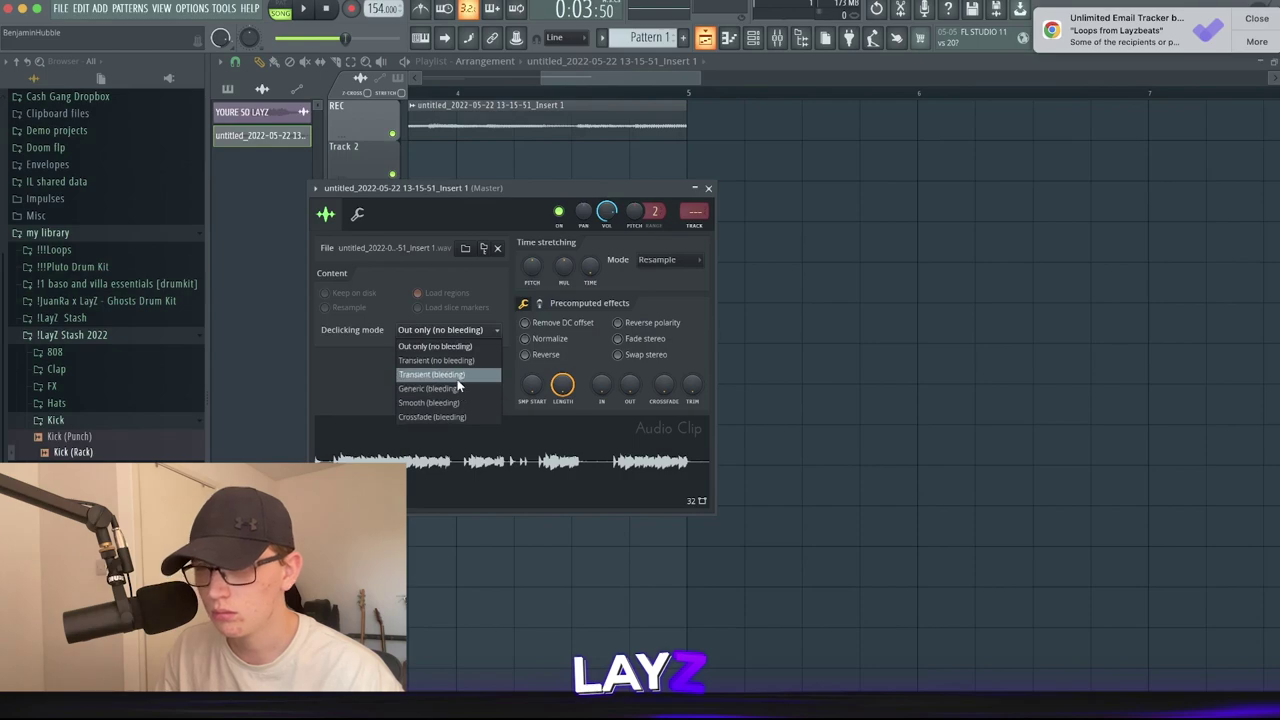
click(711, 188)
click(757, 191)
right_click(775, 205)
key(space)
ctrl+right_click(765, 267)
key(space)
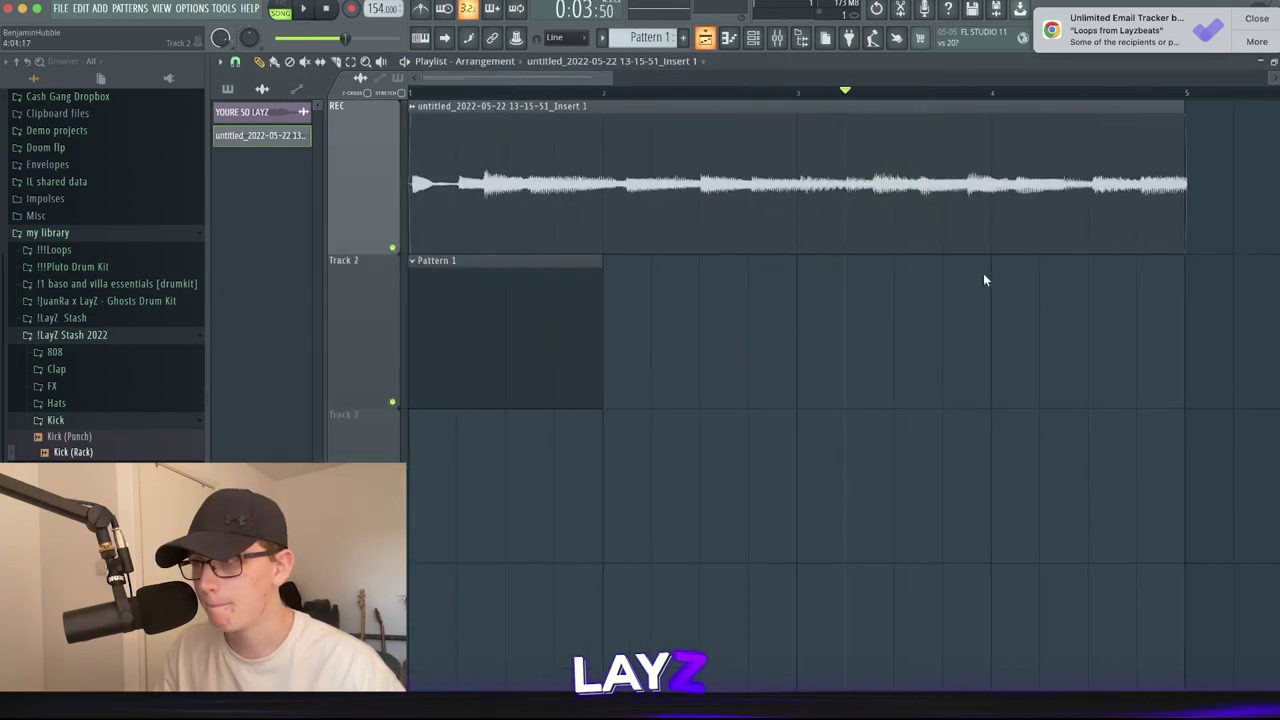
key(space)
ctrl+scroll(683, 337, down, 5)
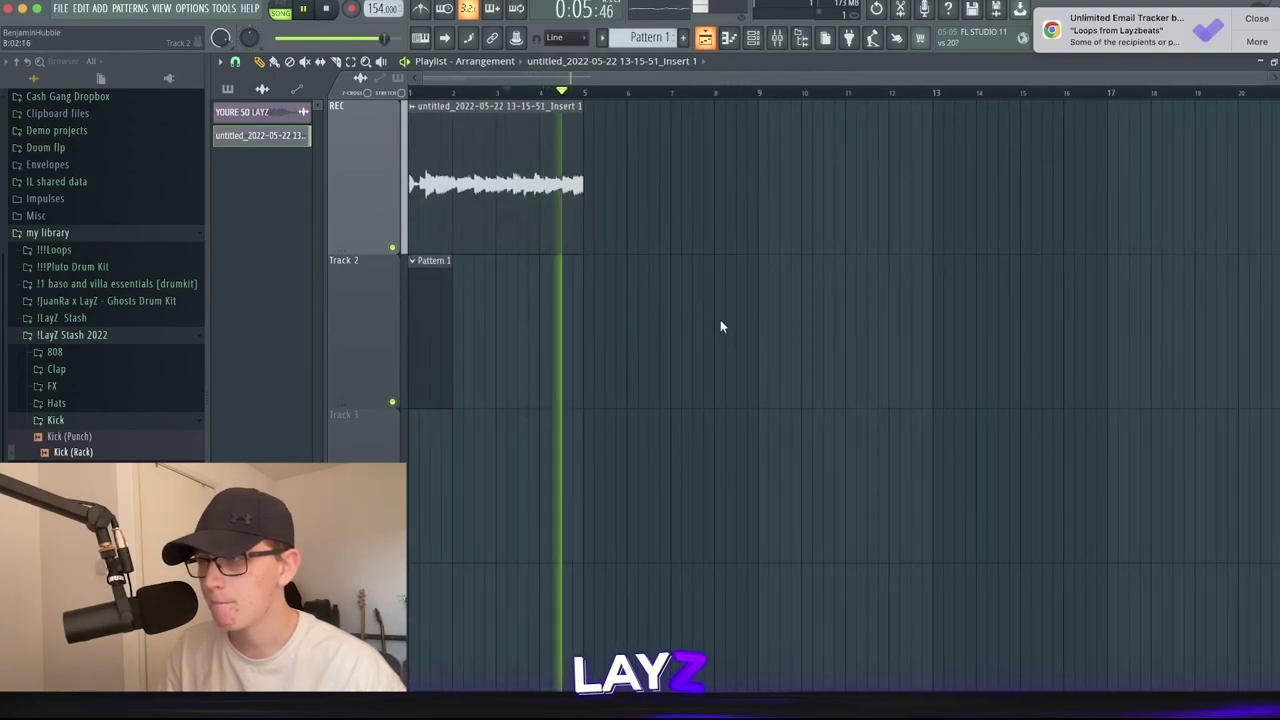
Undo the clip deletions to restore the recording's audio after bar 5 on the REC track.
key(ctrl+z)
key(space)
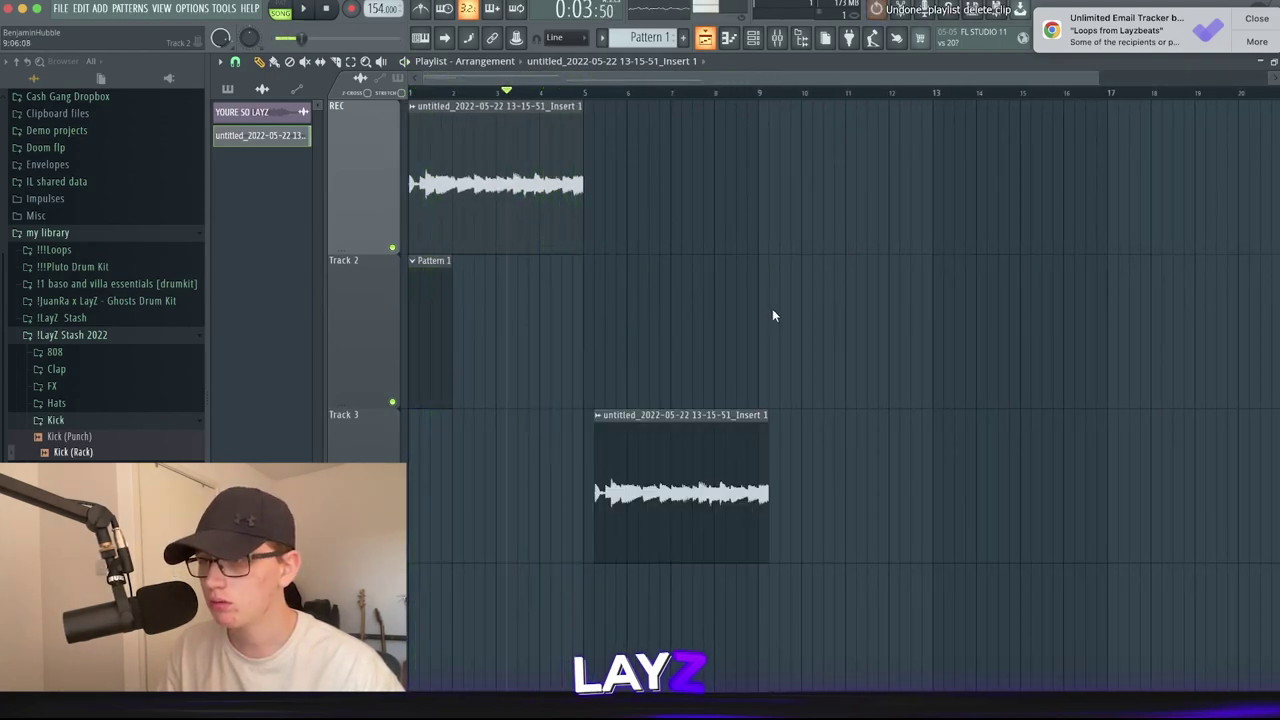
key(ctrl+z)
key(ctrl+z)
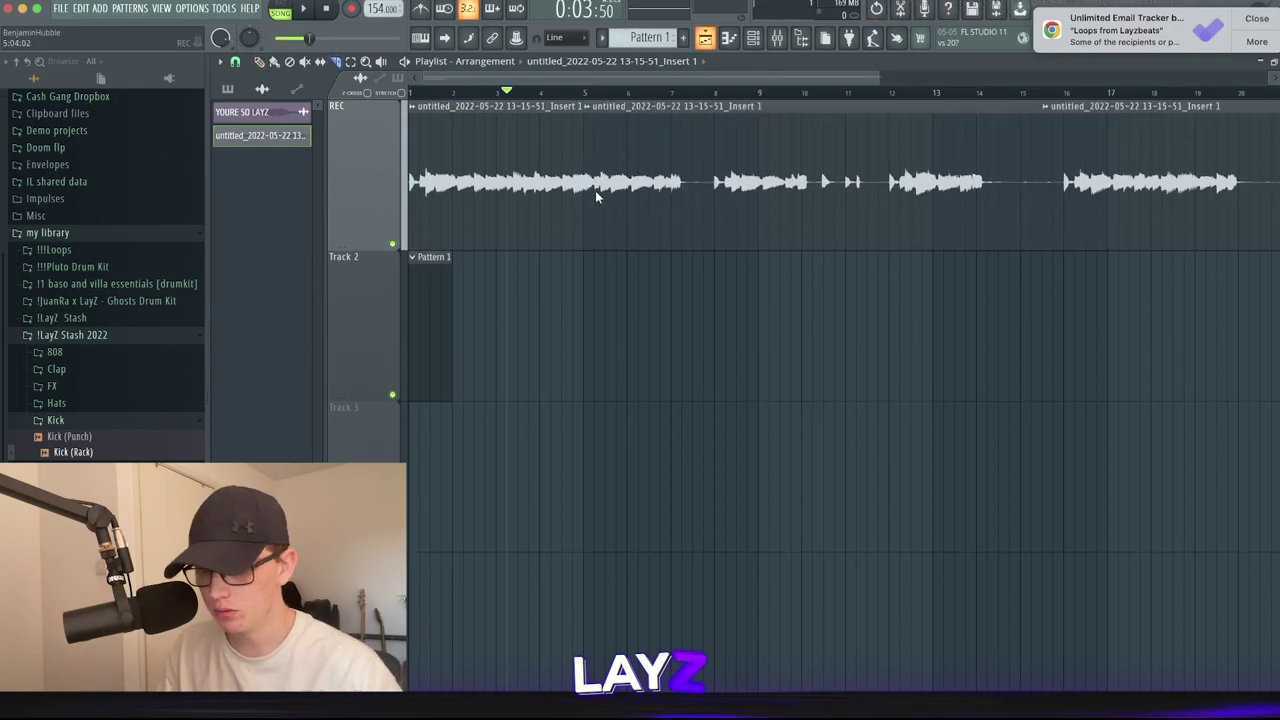
Delete the recording's middle segment and move the last segment to Track 2, starting about half a bar before bar 5.
right_click(676, 191)
drag(1140, 170, 617, 343)
key(space)
scroll(613, 343, up, 4)
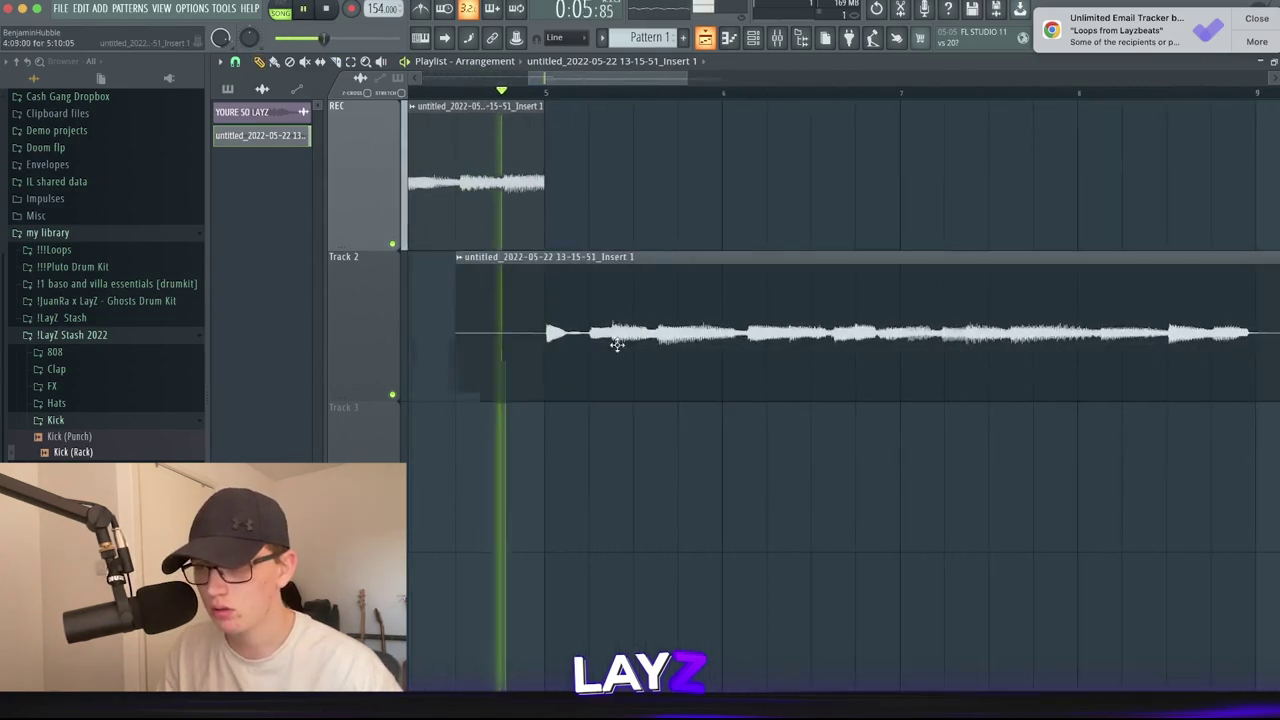
key(space)
key(space)
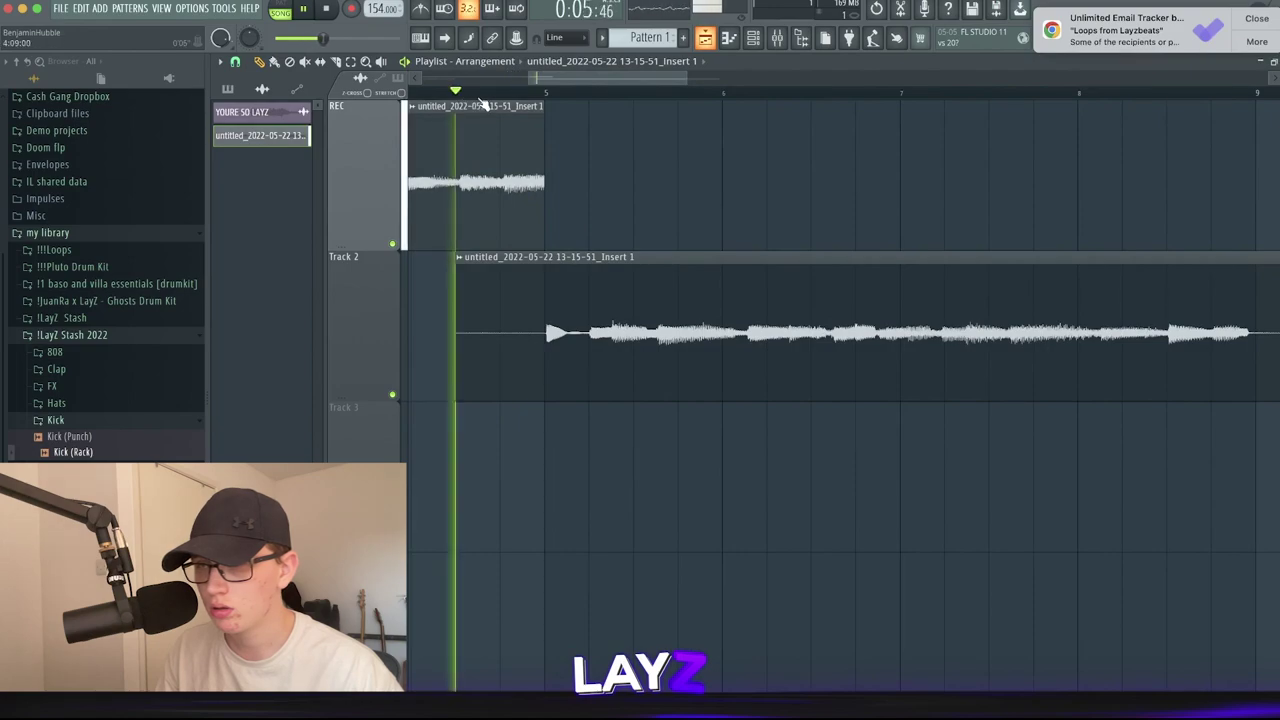
Slice the Track 2 clip at bar 5 and delete the silent lead-in before it.
key(c)
click(547, 350)
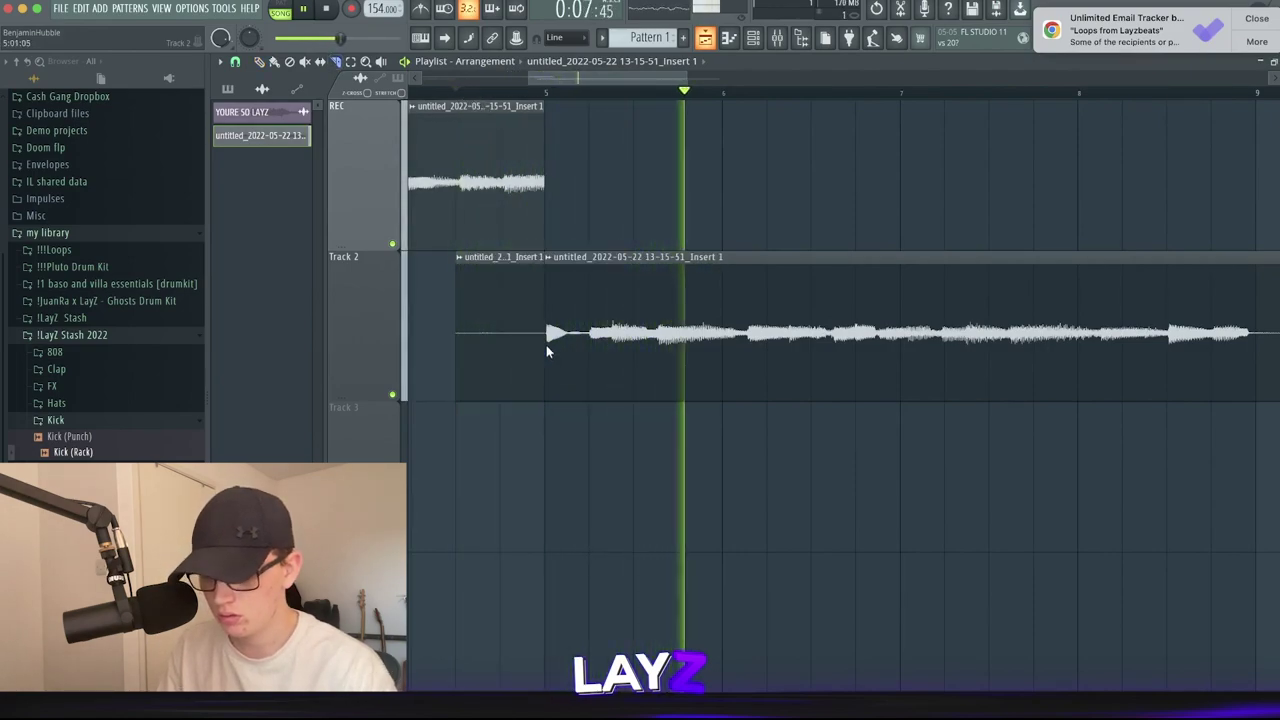
right_click(491, 349)
Nudge the Track 2 clip slightly earlier so its first note lines up with bar 5.
scroll(576, 360, up, 2)
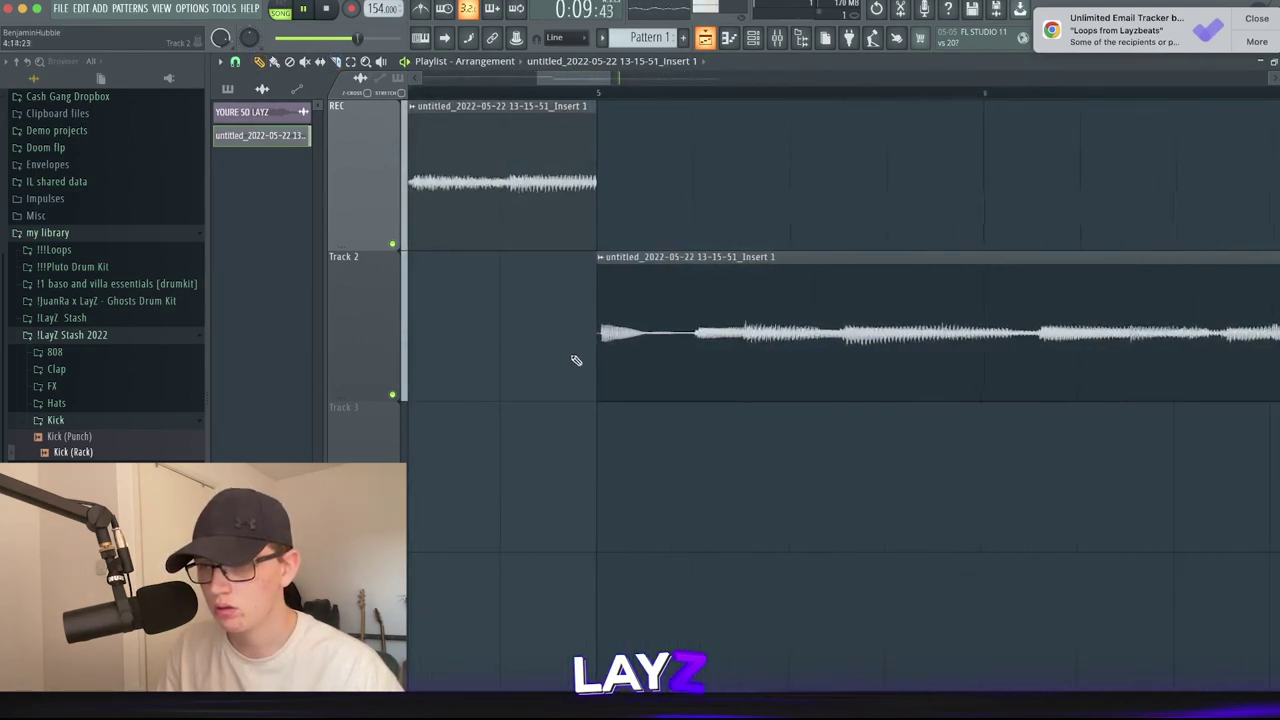
scroll(600, 357, up, 2)
ctrl+click(713, 338)
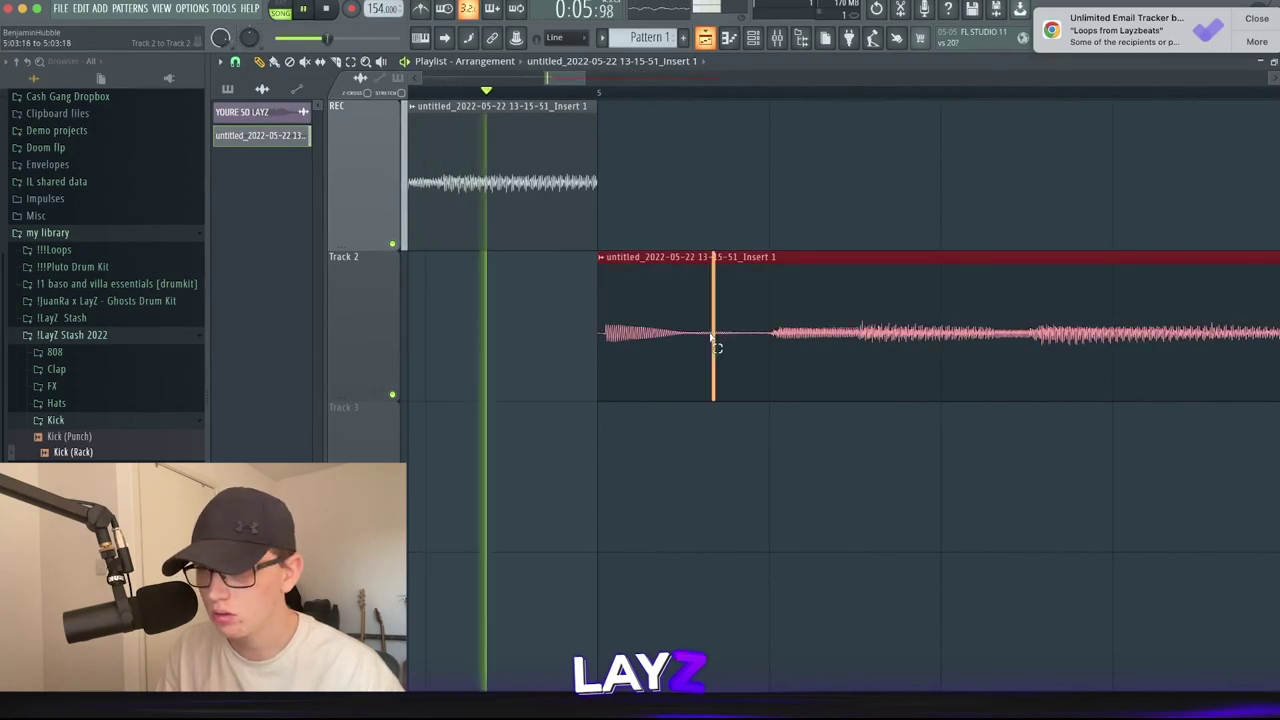
drag(745, 325, 740, 329)
key(space)
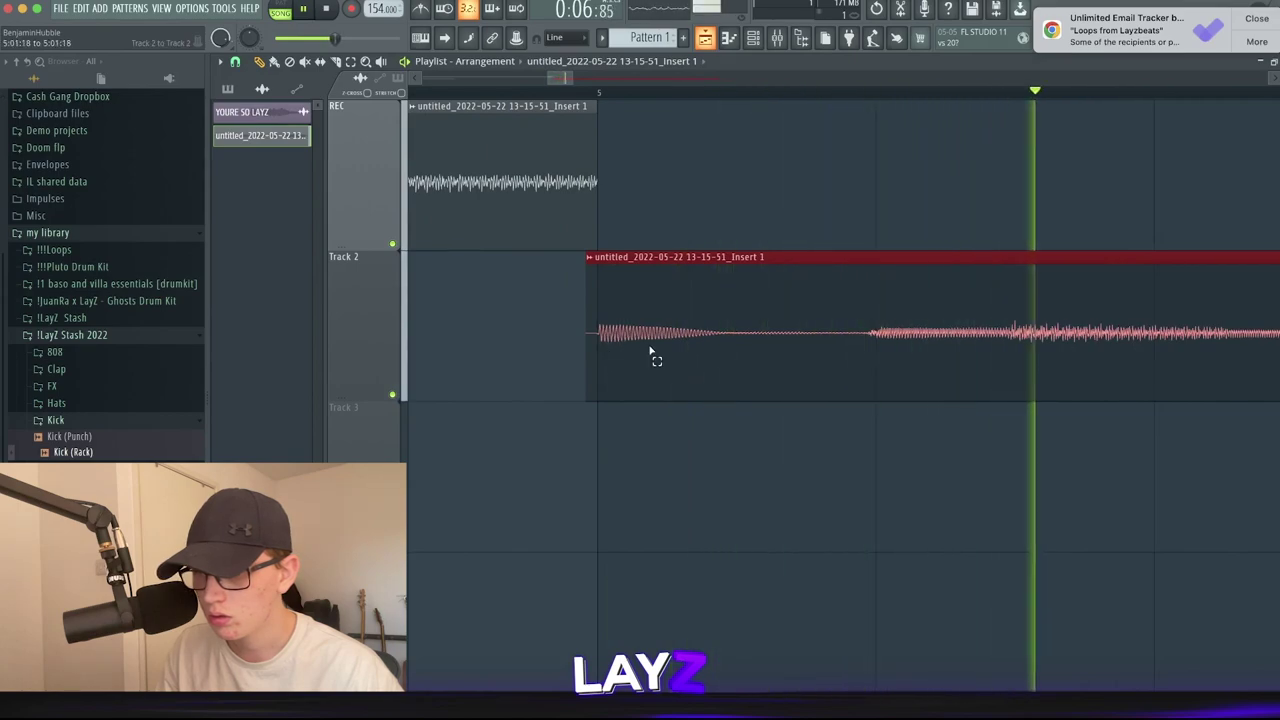
scroll(650, 343, down, 1)
scroll(650, 349, down, 6)
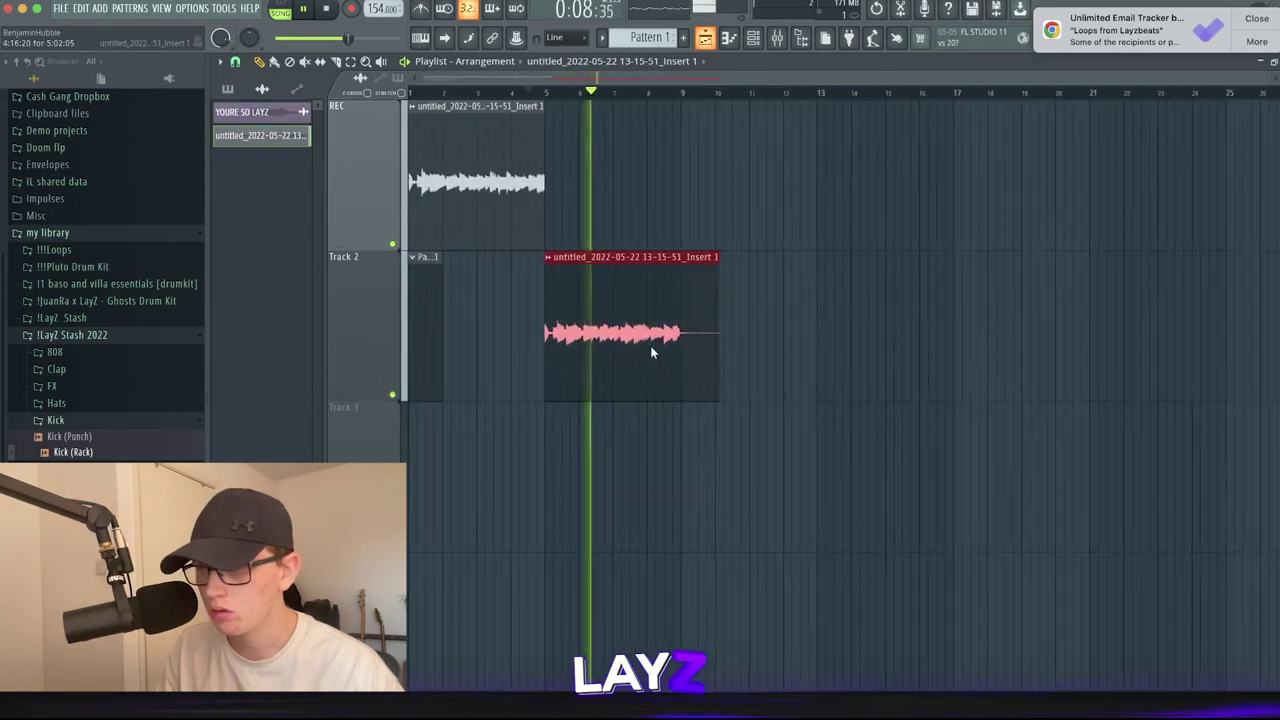
Trim the Track 2 clip to end at bar 9 and move it to the REC track directly after the first clip.
drag(664, 354, 658, 361)
key(p)
right_click(698, 373)
ctrl+right_click(685, 381)
click(769, 92)
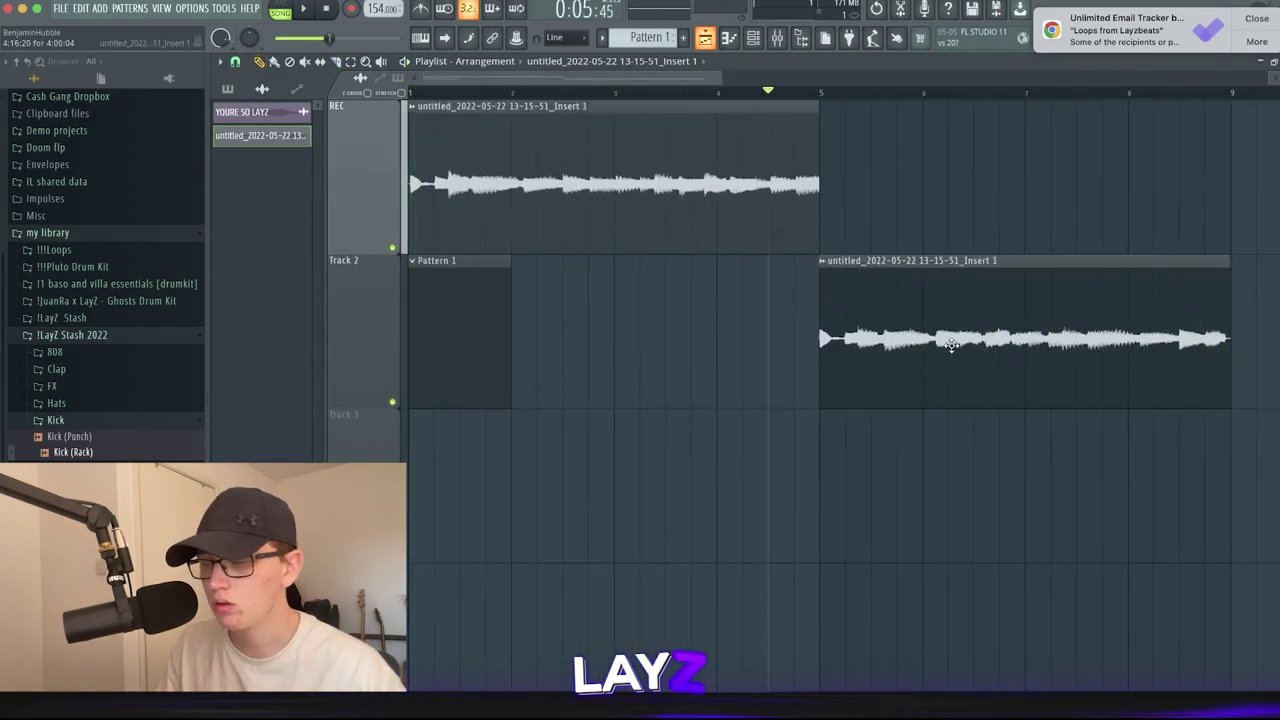
drag(940, 321, 945, 168)
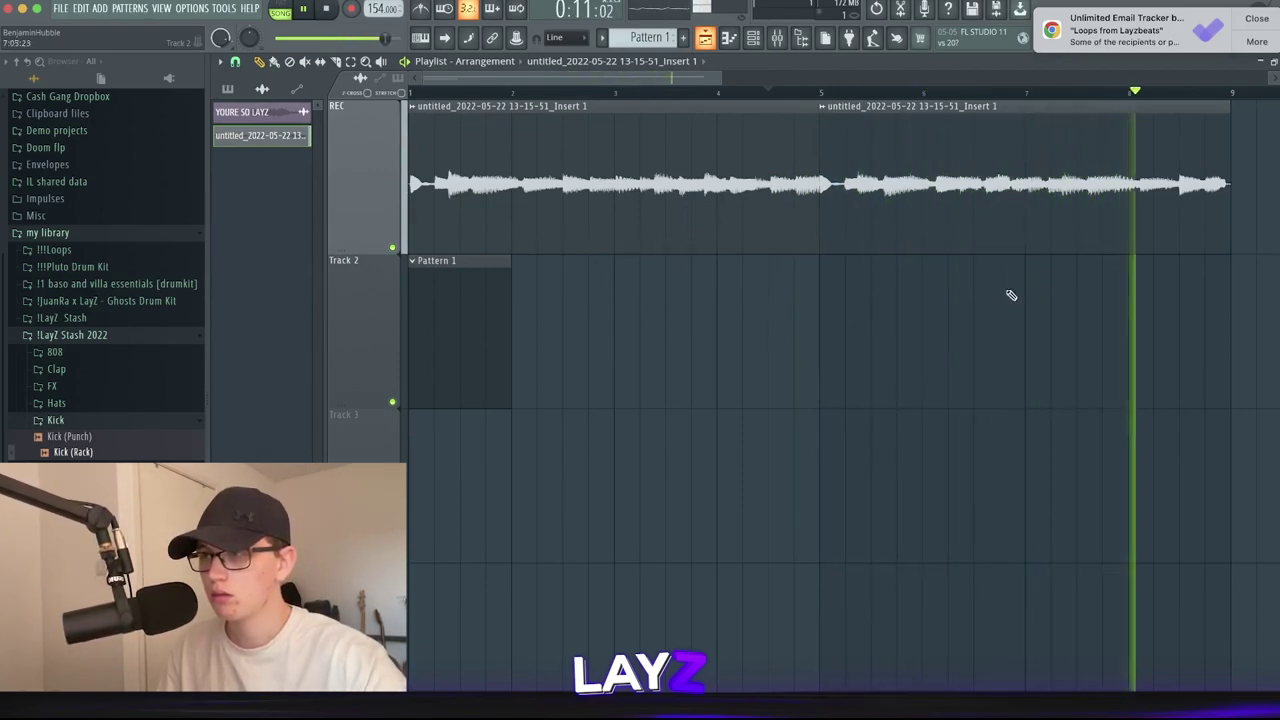
key(space)
Delete the Pattern 1 clip from Track 2.
click(884, 440)
right_click(980, 425)
right_click(430, 358)
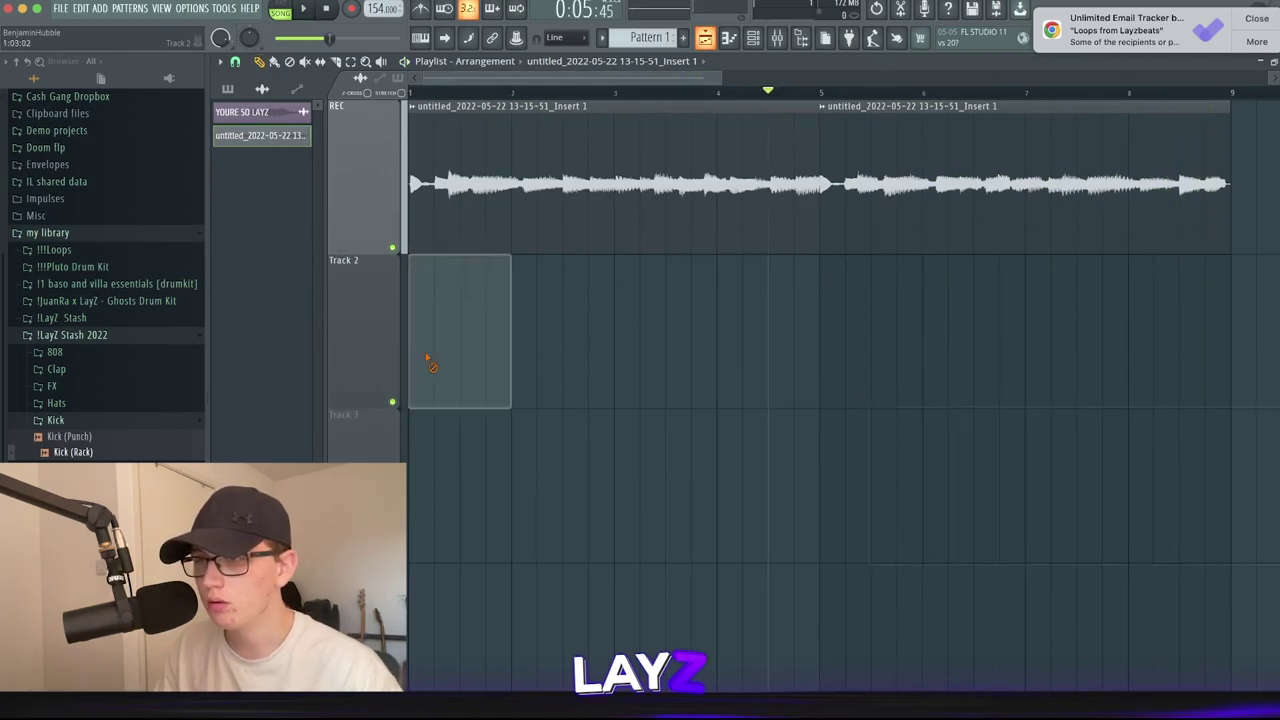
Disarm the REC mixer track, arm the Master for recording and render it to a wave file.
click(777, 38)
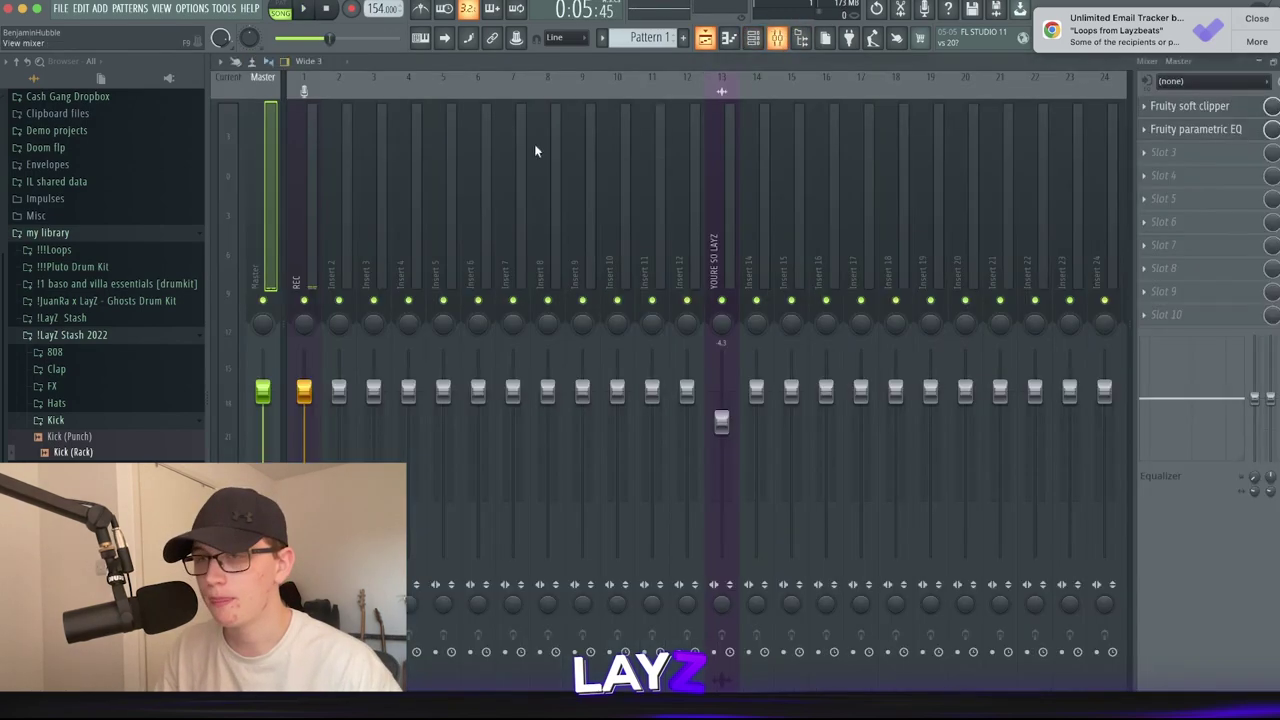
click(337, 259)
click(297, 652)
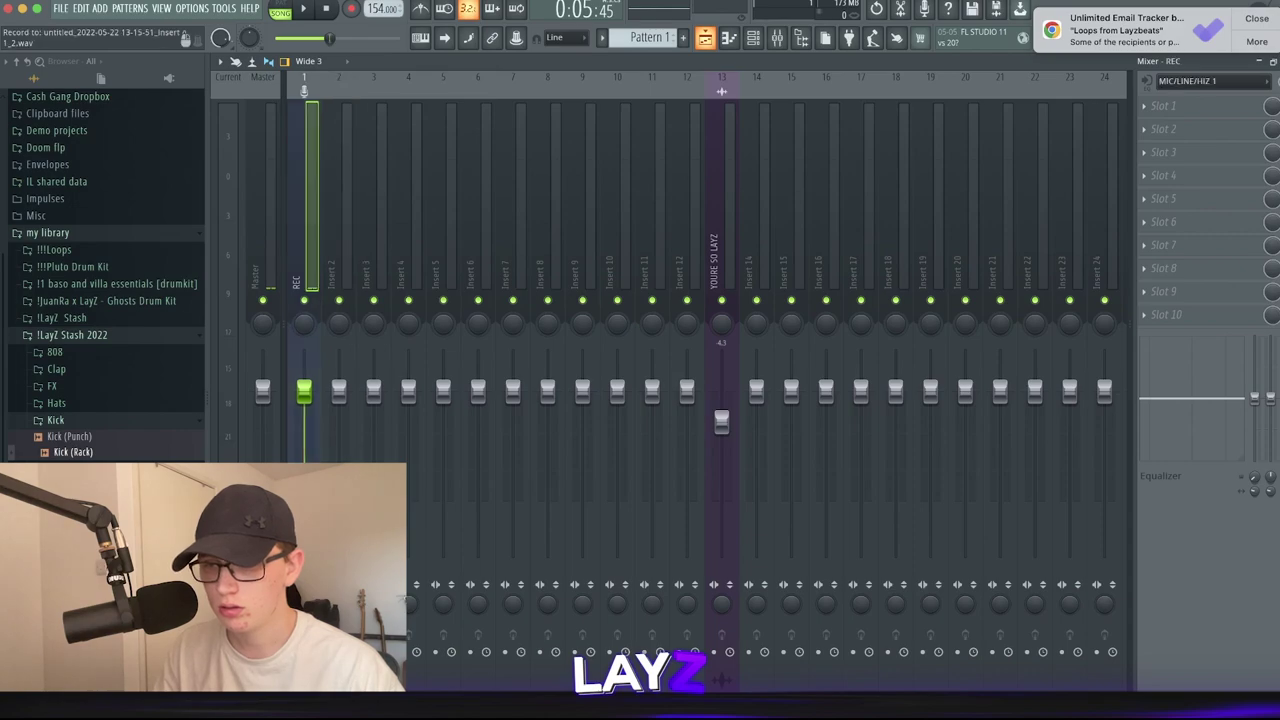
click(256, 652)
key(alt+r)
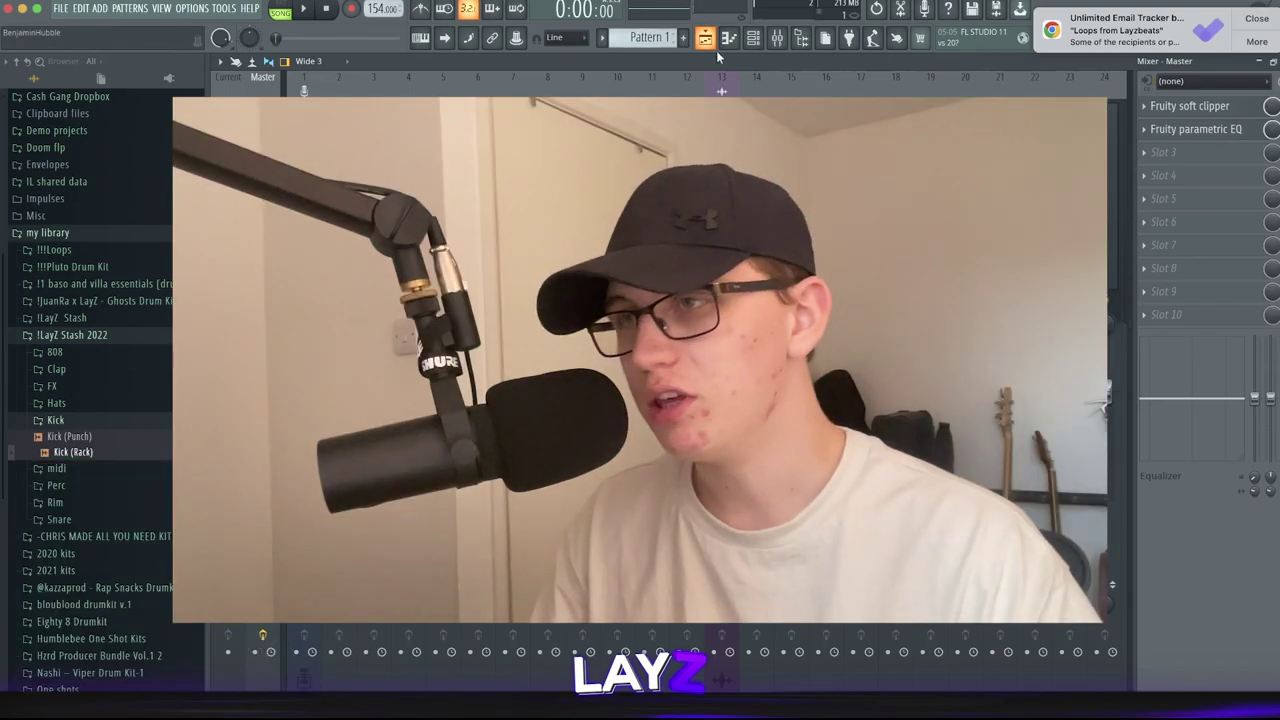
Replace the original clips with the rendered Master clip on the REC track and open it in Newtime.
click(707, 39)
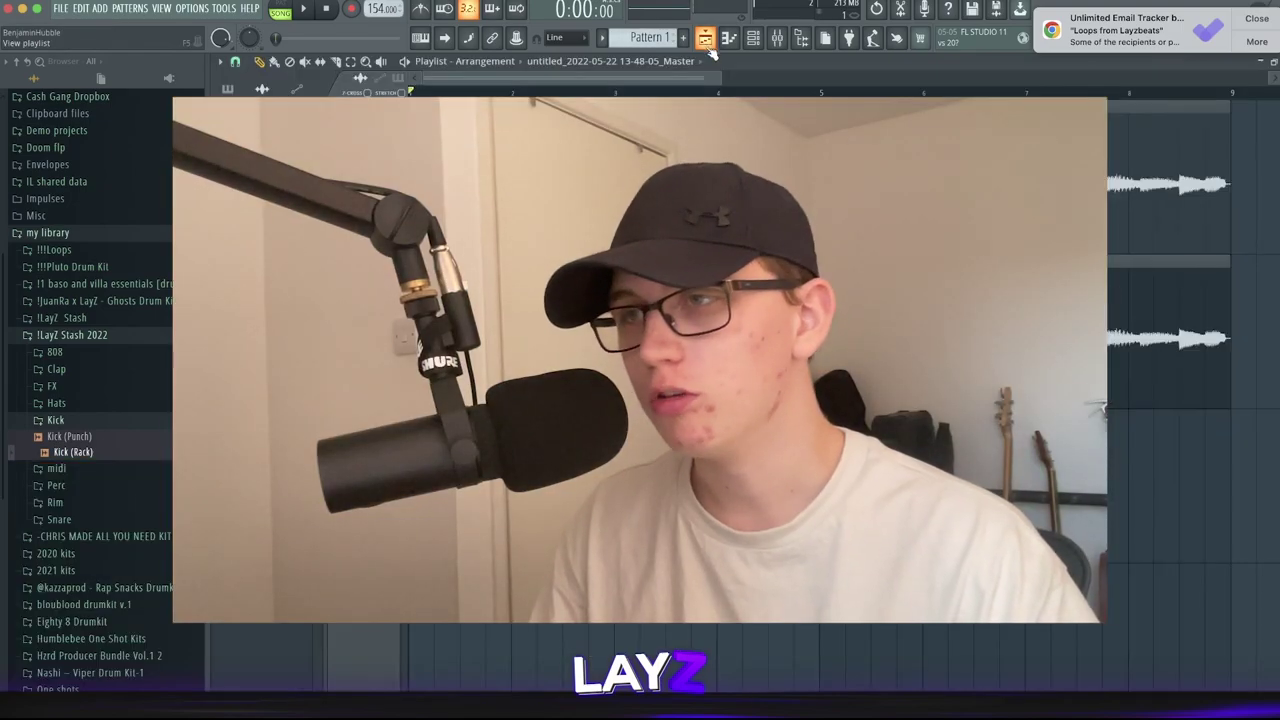
click(652, 602)
key(super+z)
scroll(725, 490, down, 1)
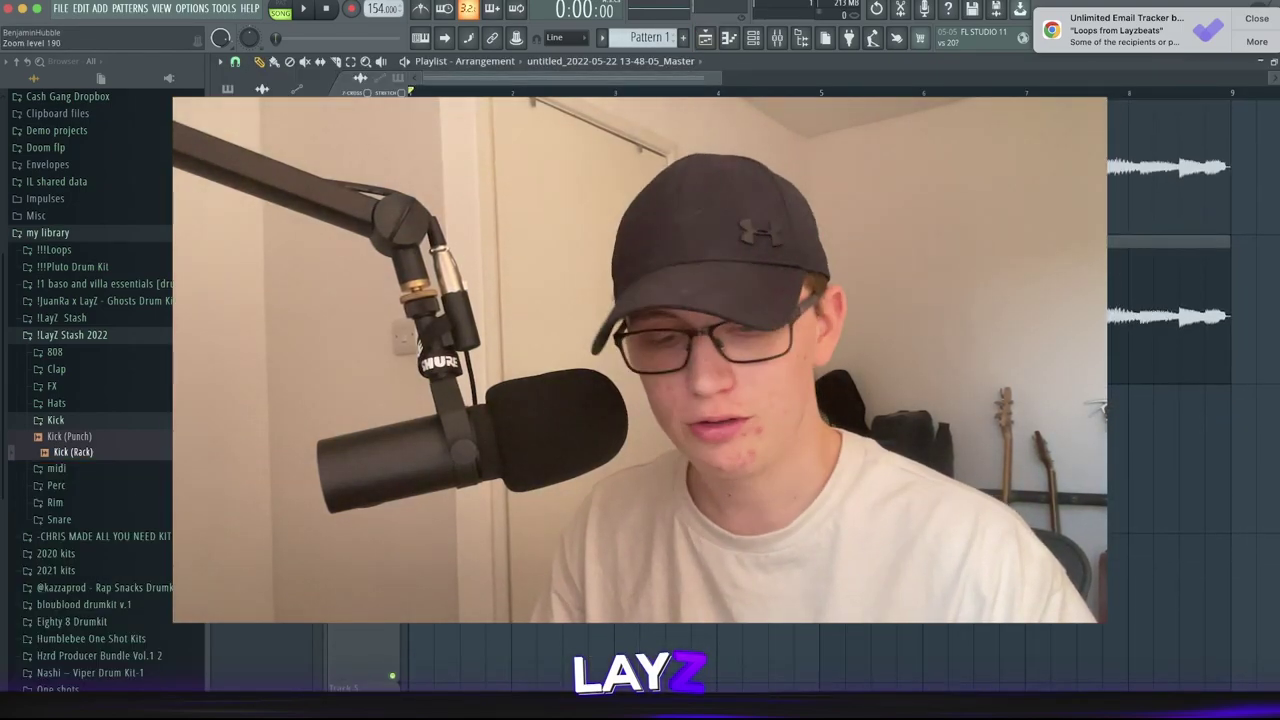
scroll(664, 480, down, 2)
scroll(648, 330, down, 1)
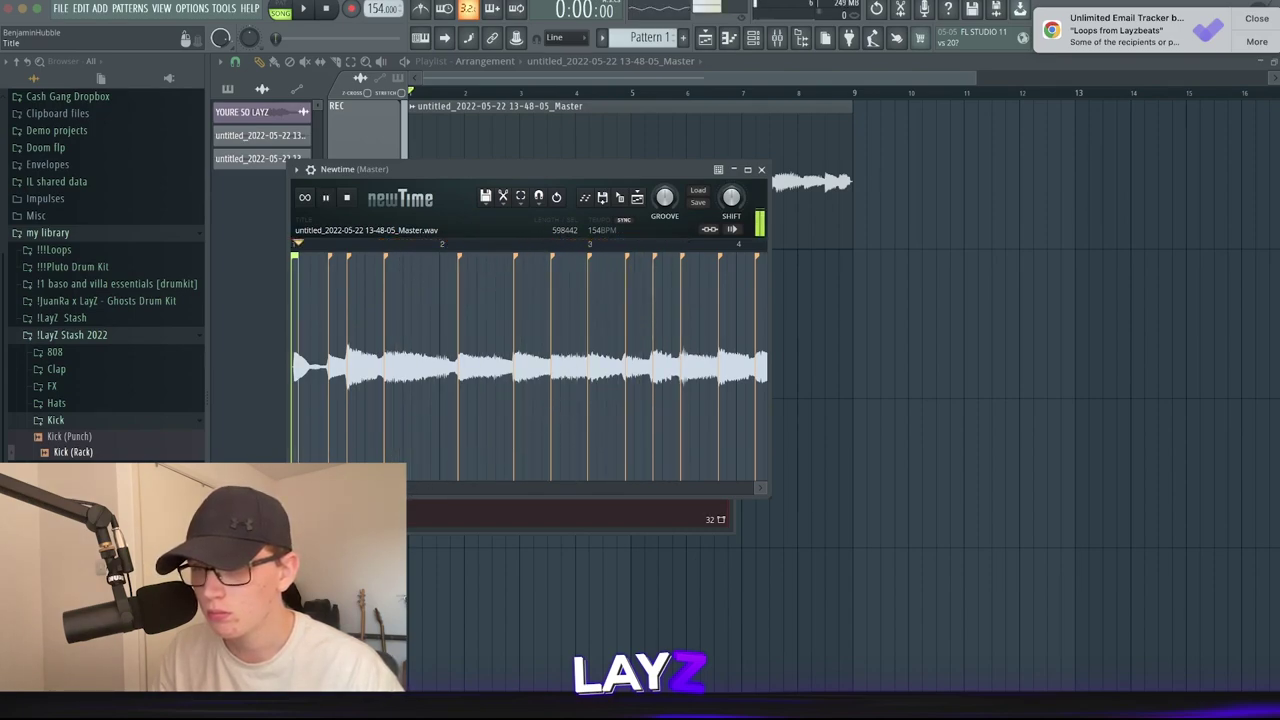
Shift the warp markers between bars 4 and 5 of the Master clip onto the grid in Newtime.
scroll(530, 367, right, 3)
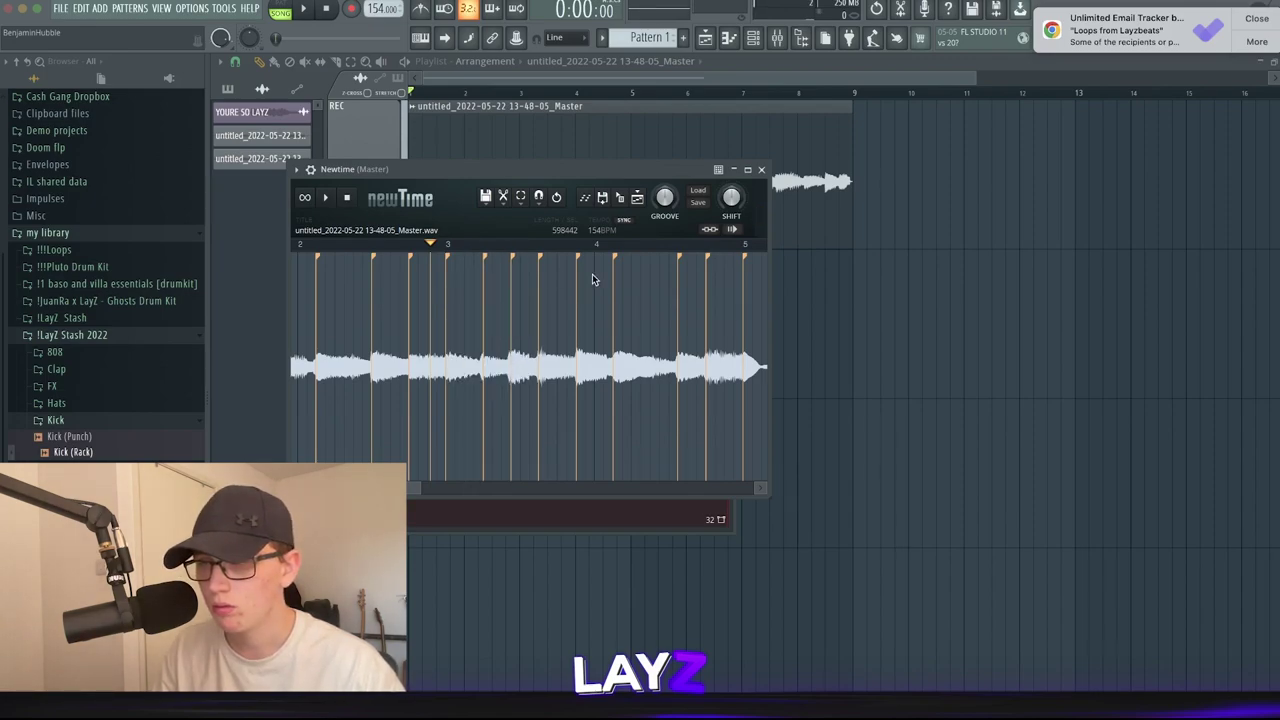
key(ctrl+z)
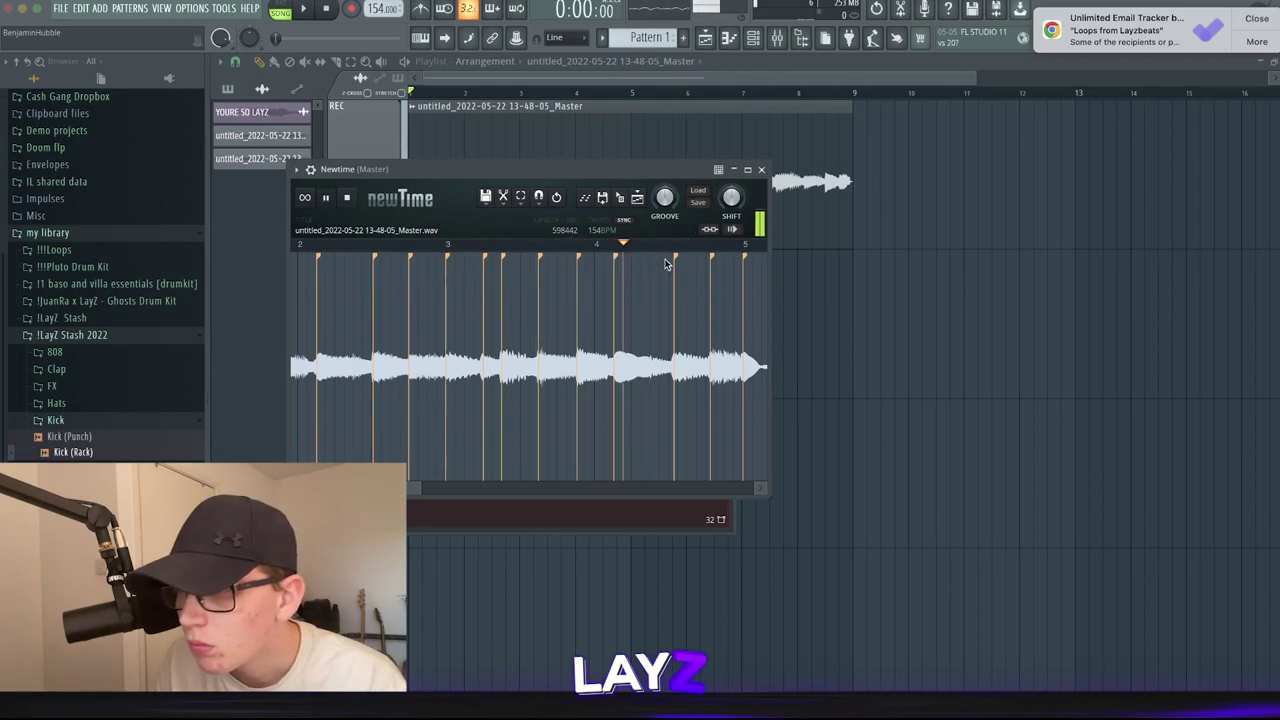
drag(676, 256, 707, 256)
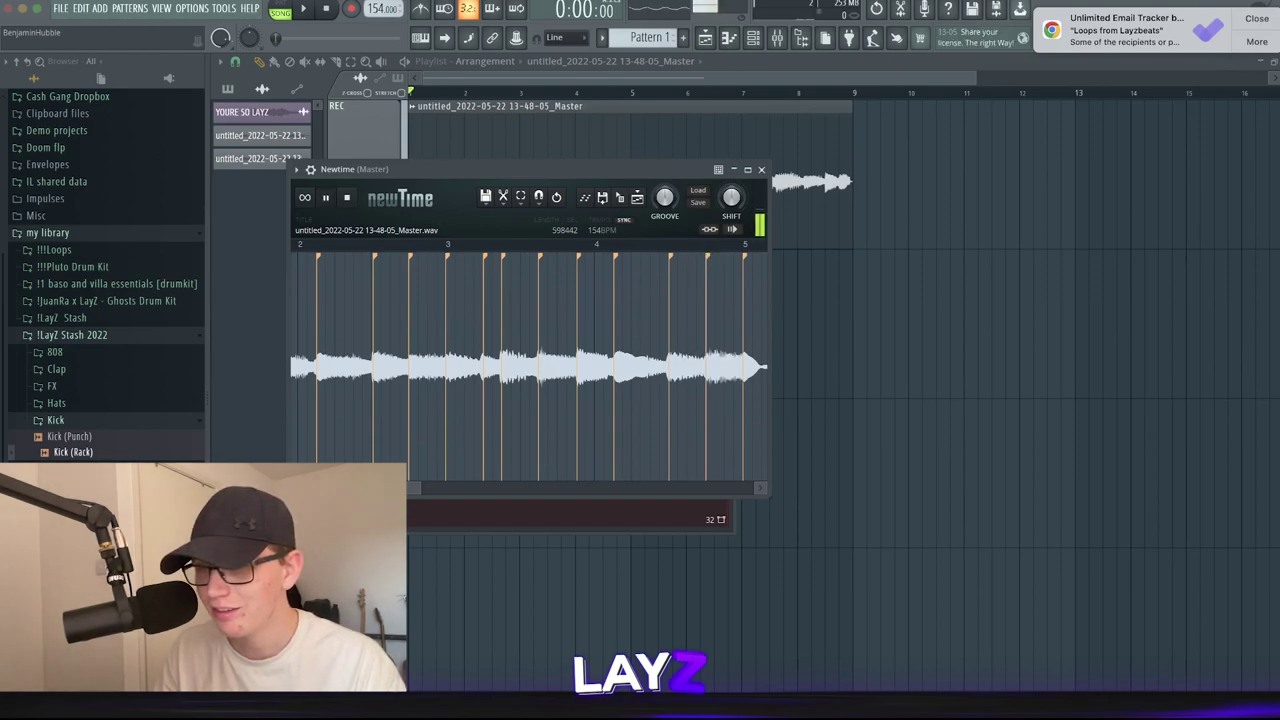
Move the warp marker just before bar 7 slightly earlier onto the grid and play the clip through towards bar 9.
drag(345, 488, 394, 409)
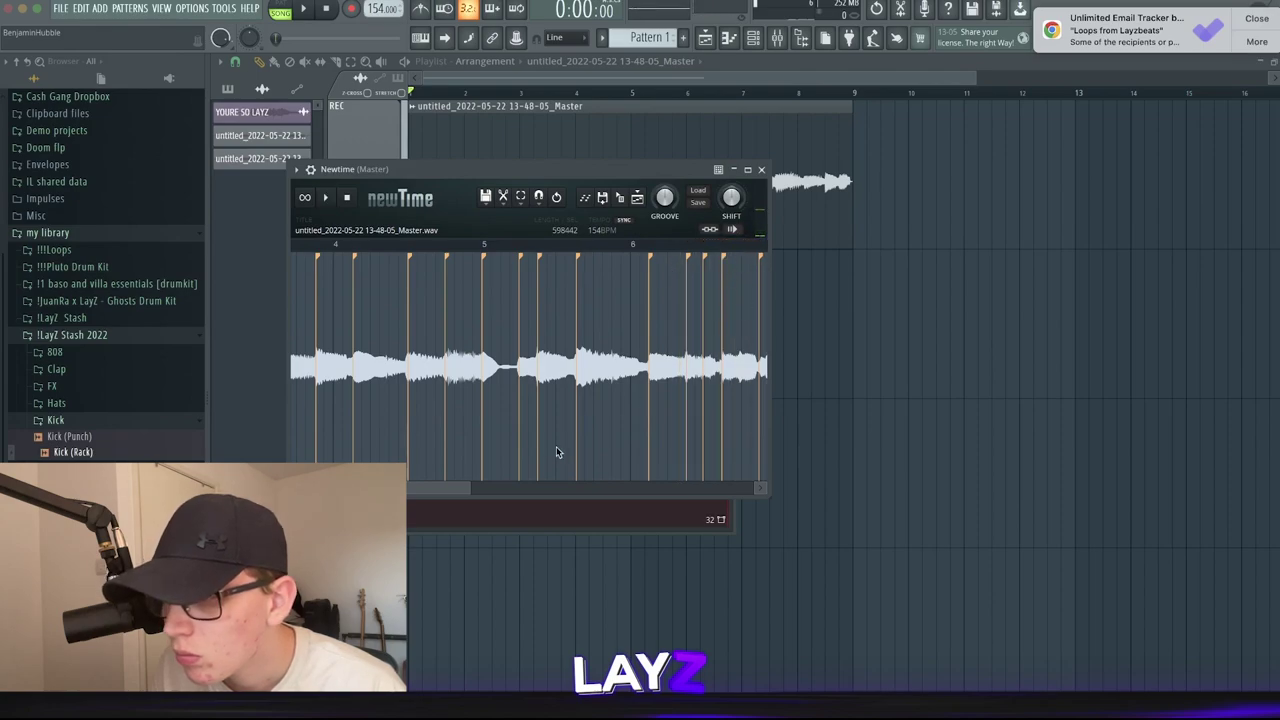
drag(439, 497, 488, 489)
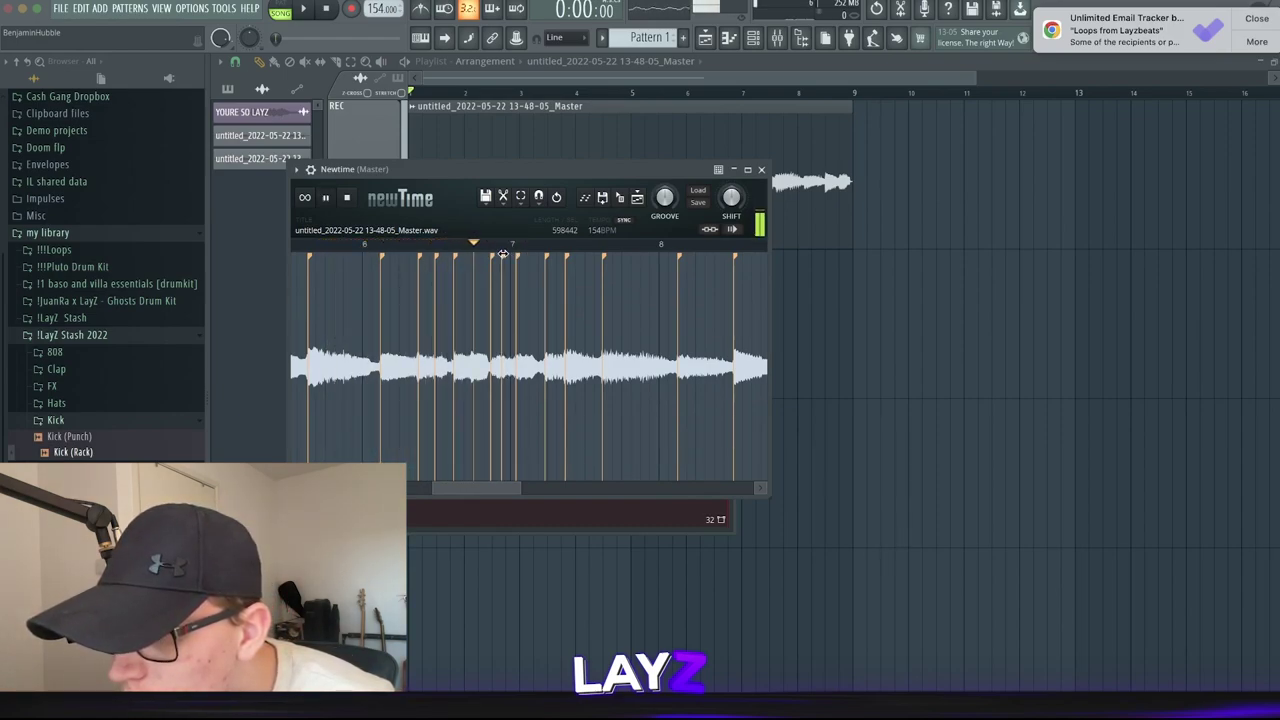
key(space)
drag(516, 257, 512, 258)
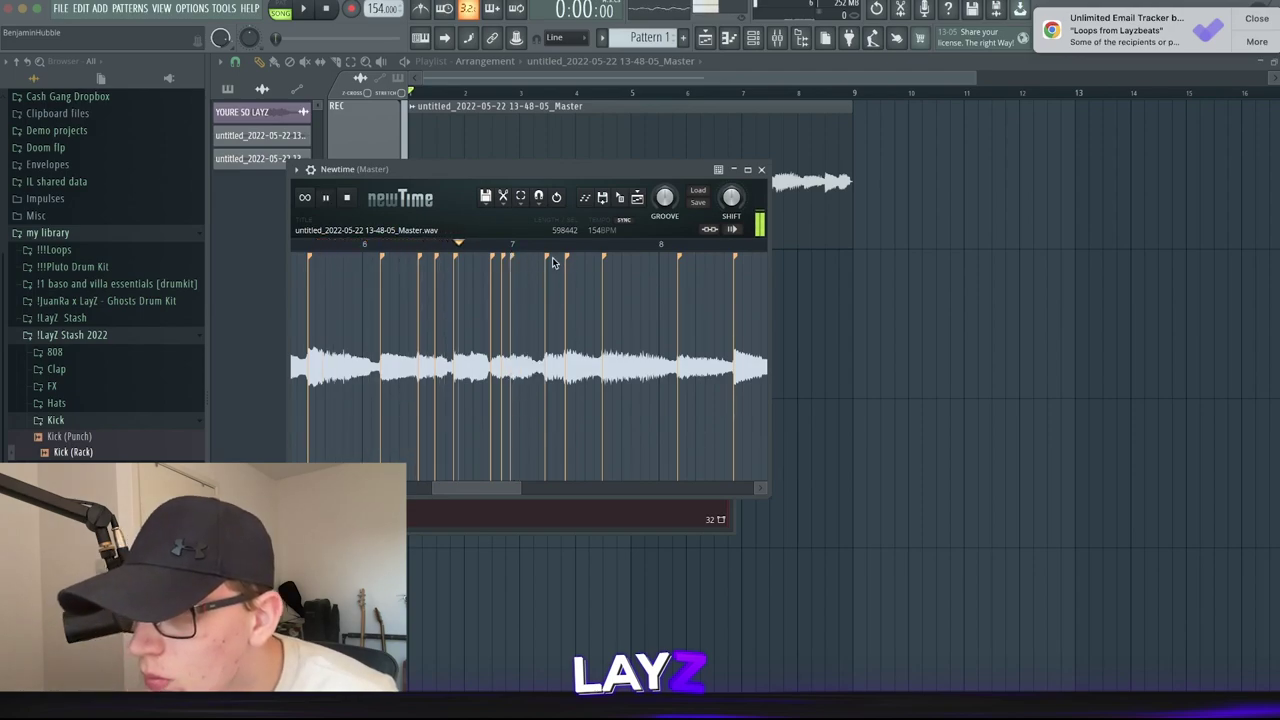
key(space)
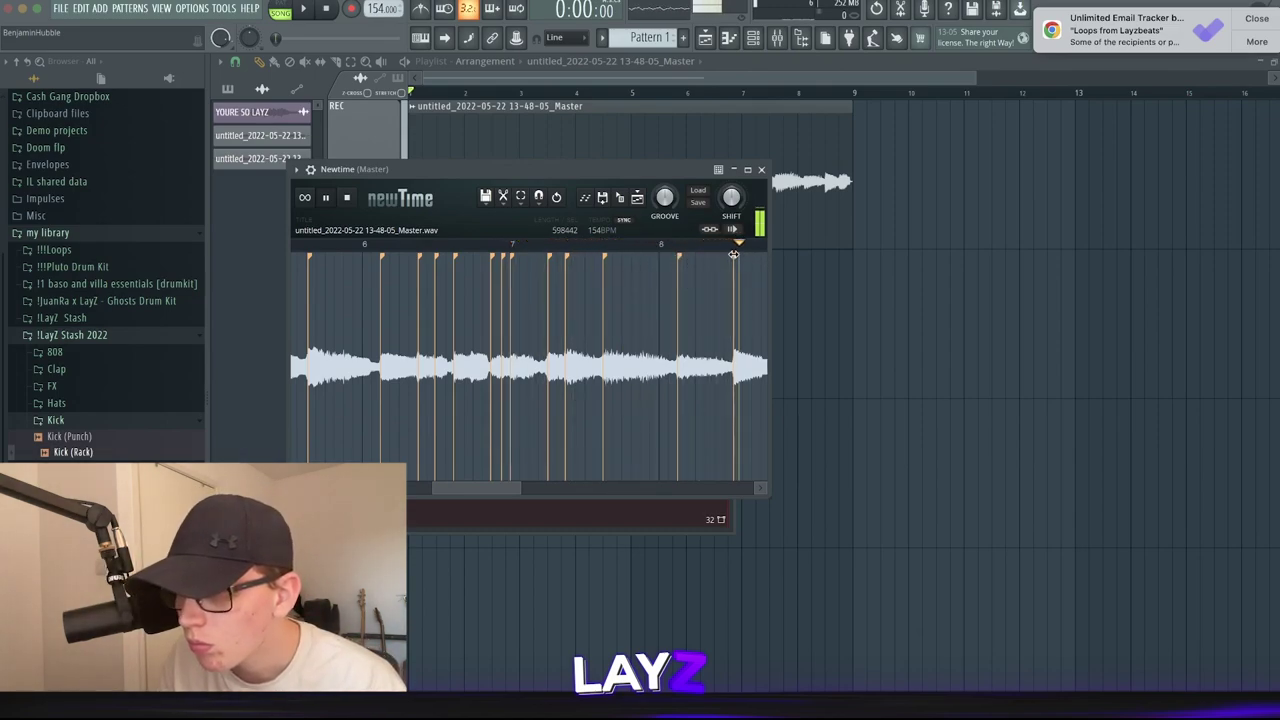
drag(470, 487, 490, 456)
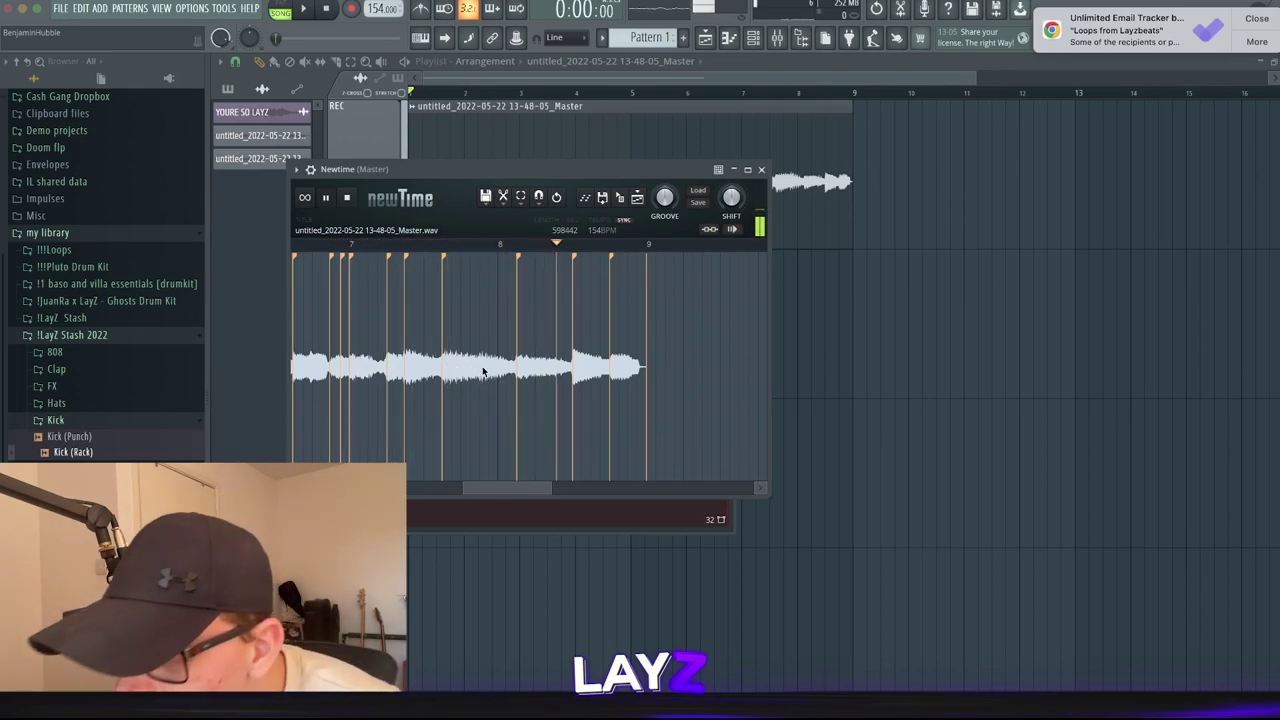
key(space)
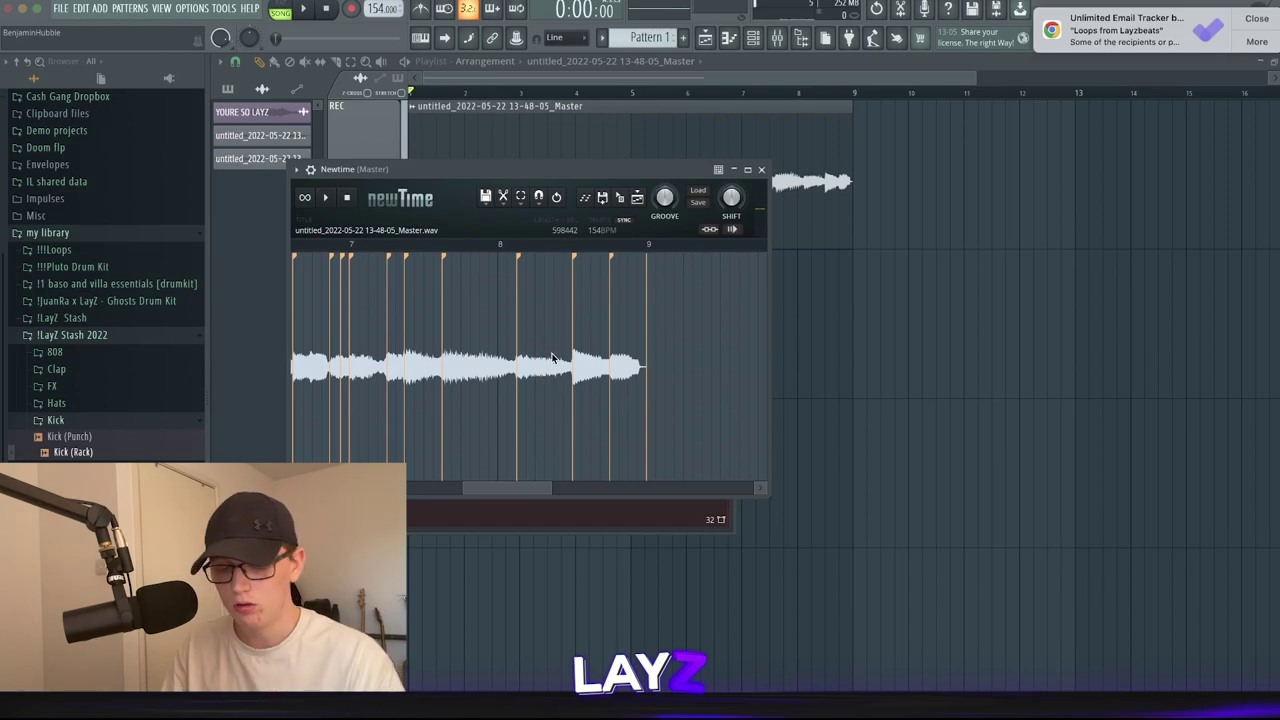
Close Newtime, play the loop, delete the Newtime plugin from the Master mixer track and return to the playlist.
drag(587, 338, 576, 482)
click(961, 501)
right_click(961, 501)
key(space)
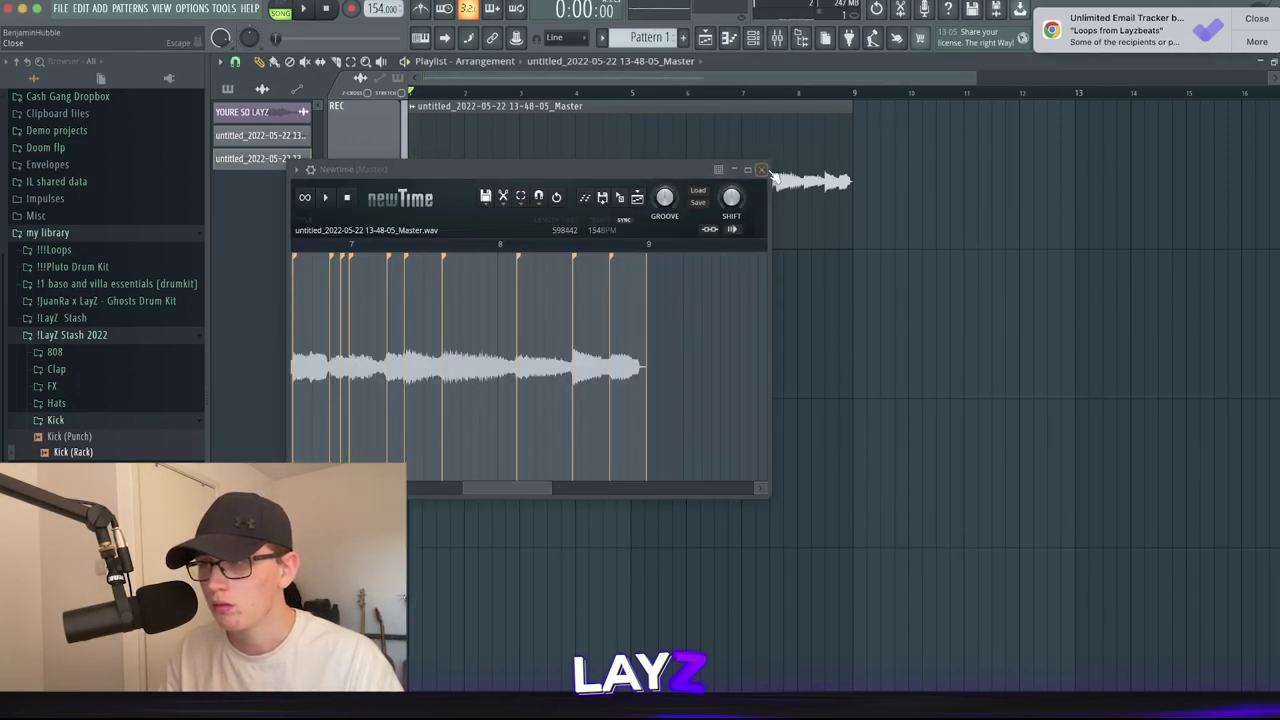
key(F9)
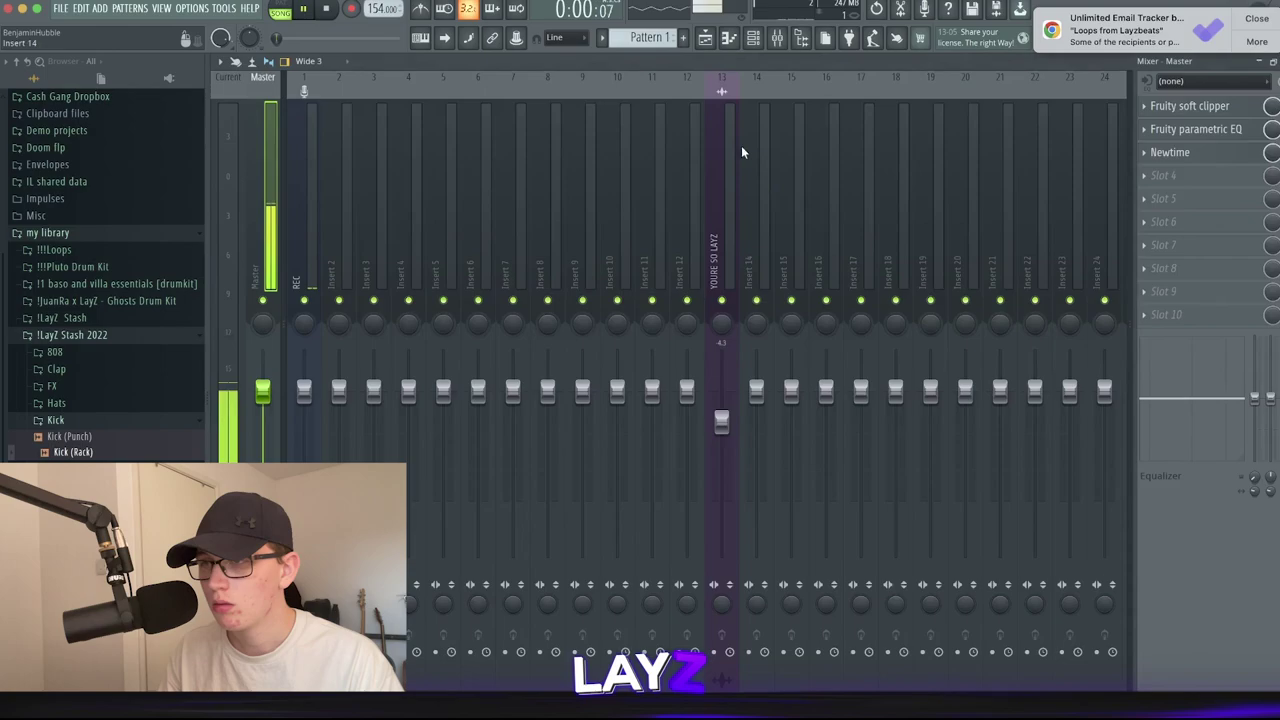
click(1140, 152)
click(1175, 190)
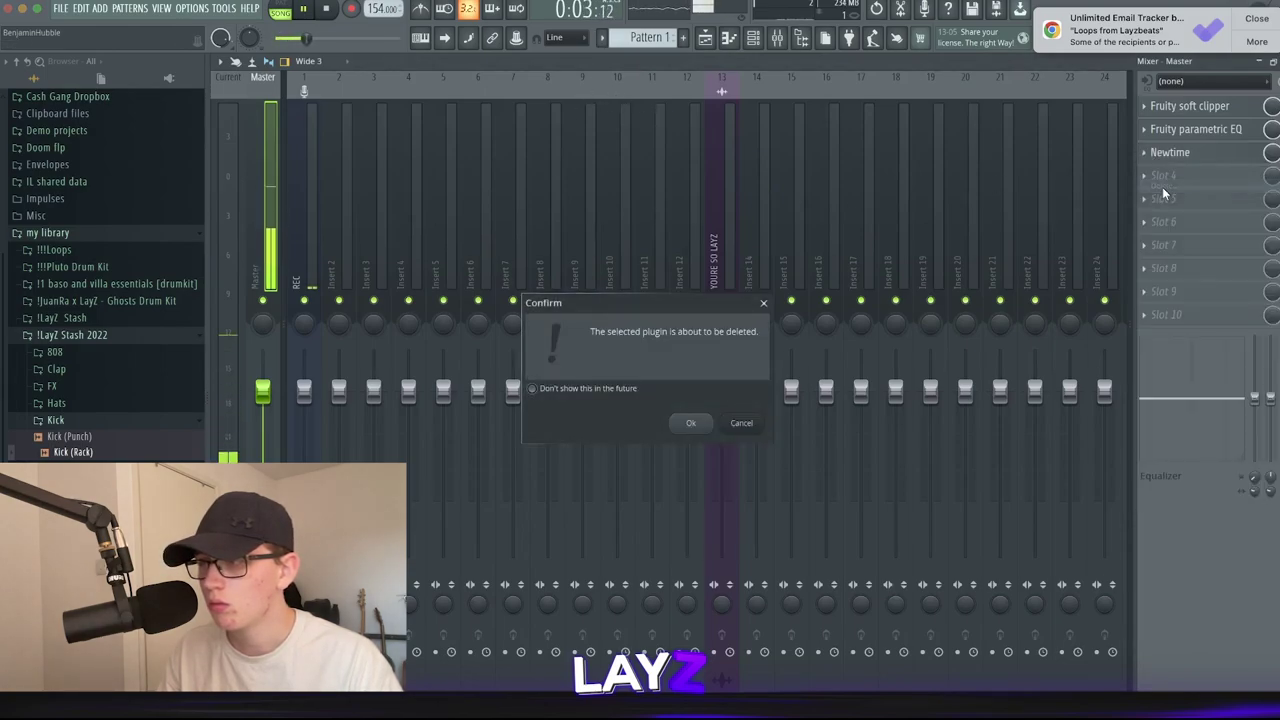
click(685, 424)
click(709, 40)
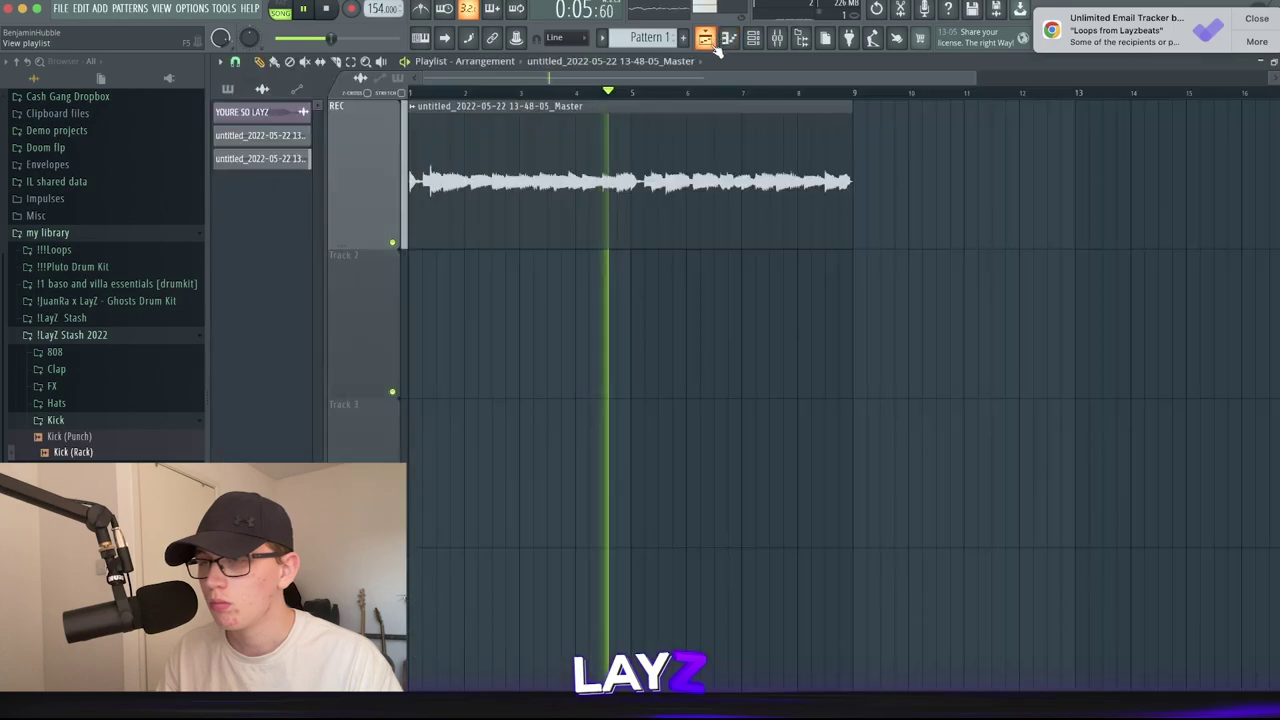
click(986, 259)
right_click(986, 259)
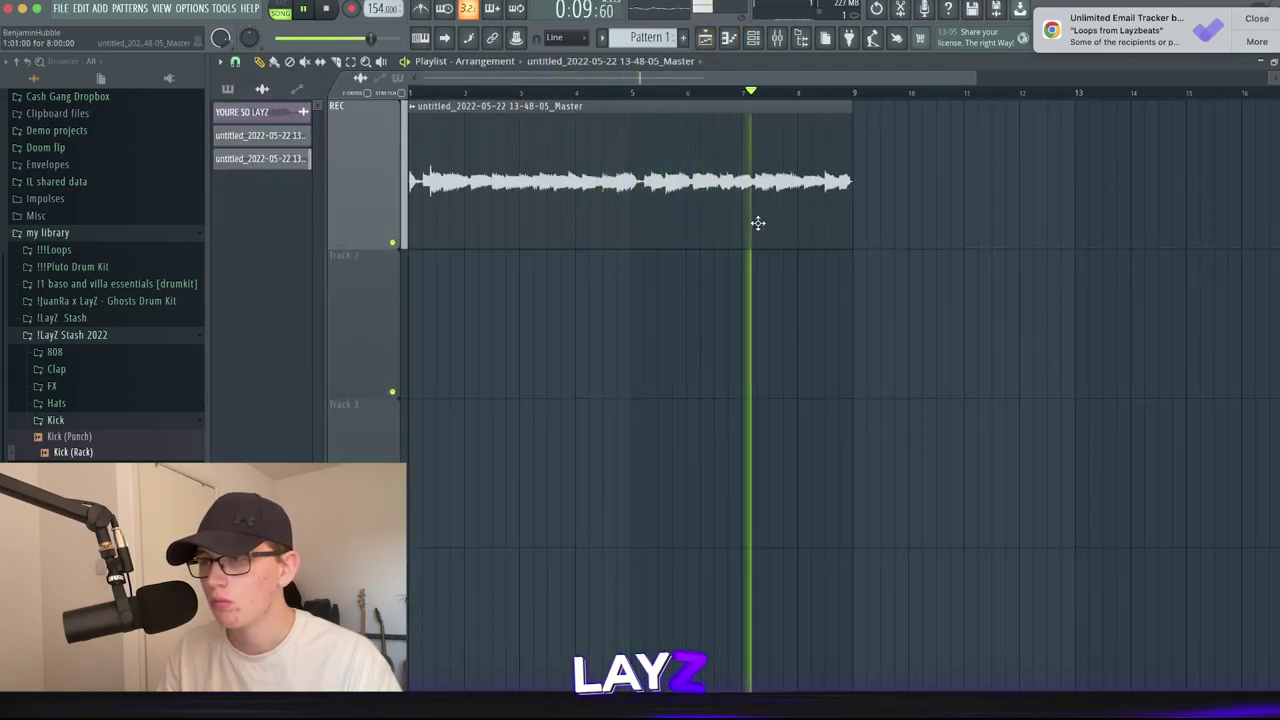
click(942, 284)
right_click(1011, 323)
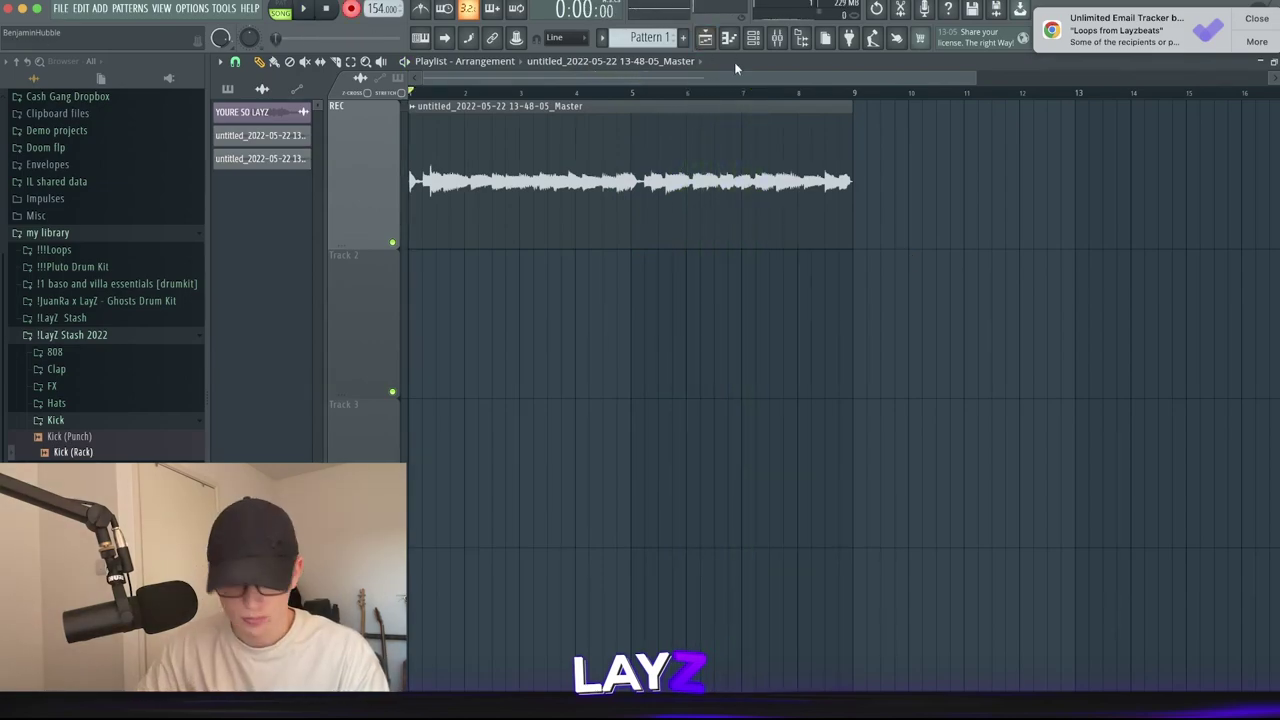
Record a trial take of a second part on Track 2 and discard it.
key(space)
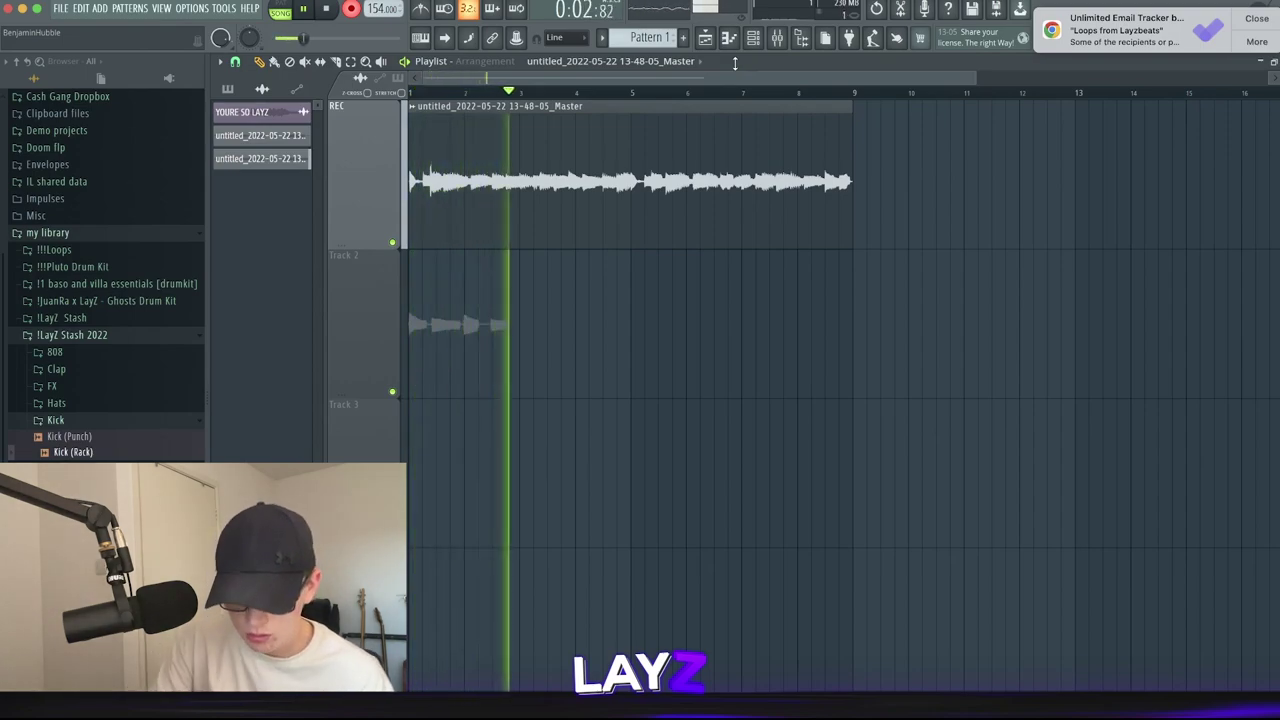
key(space)
key(space)
key(space)
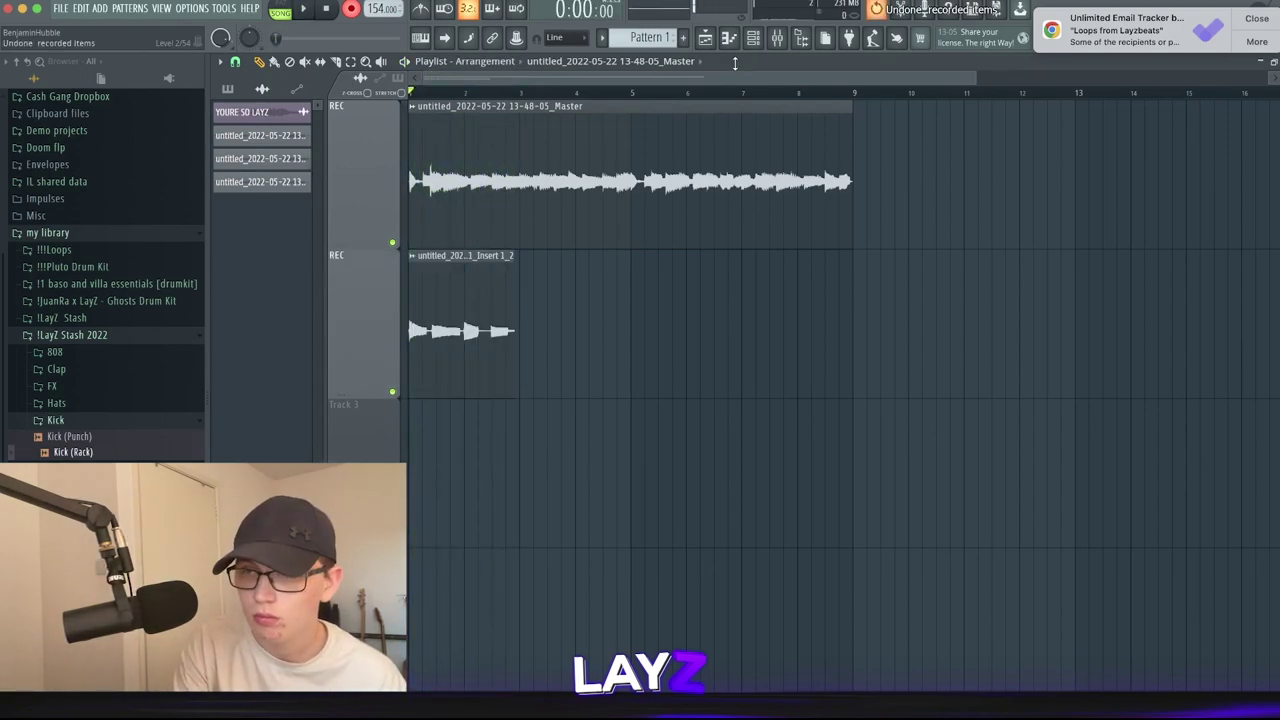
right_click(421, 345)
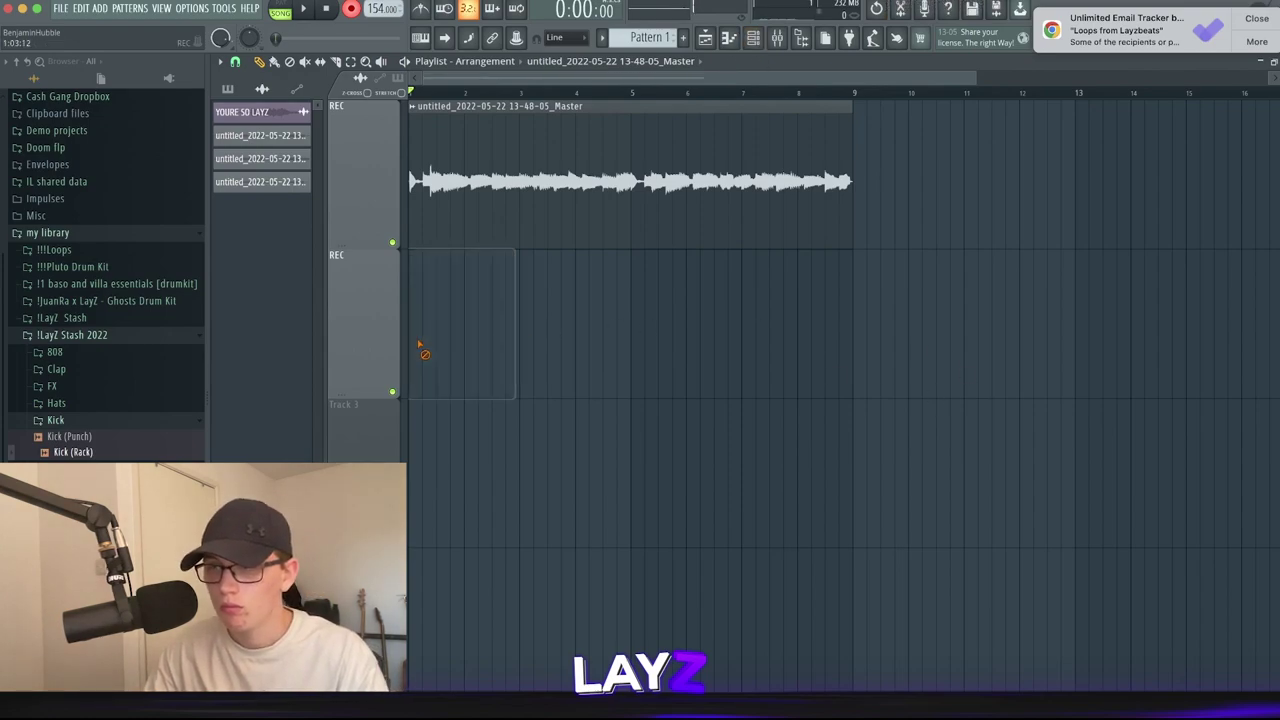
Record an eight-bar second part on the second REC track over the Master clip.
key(space)
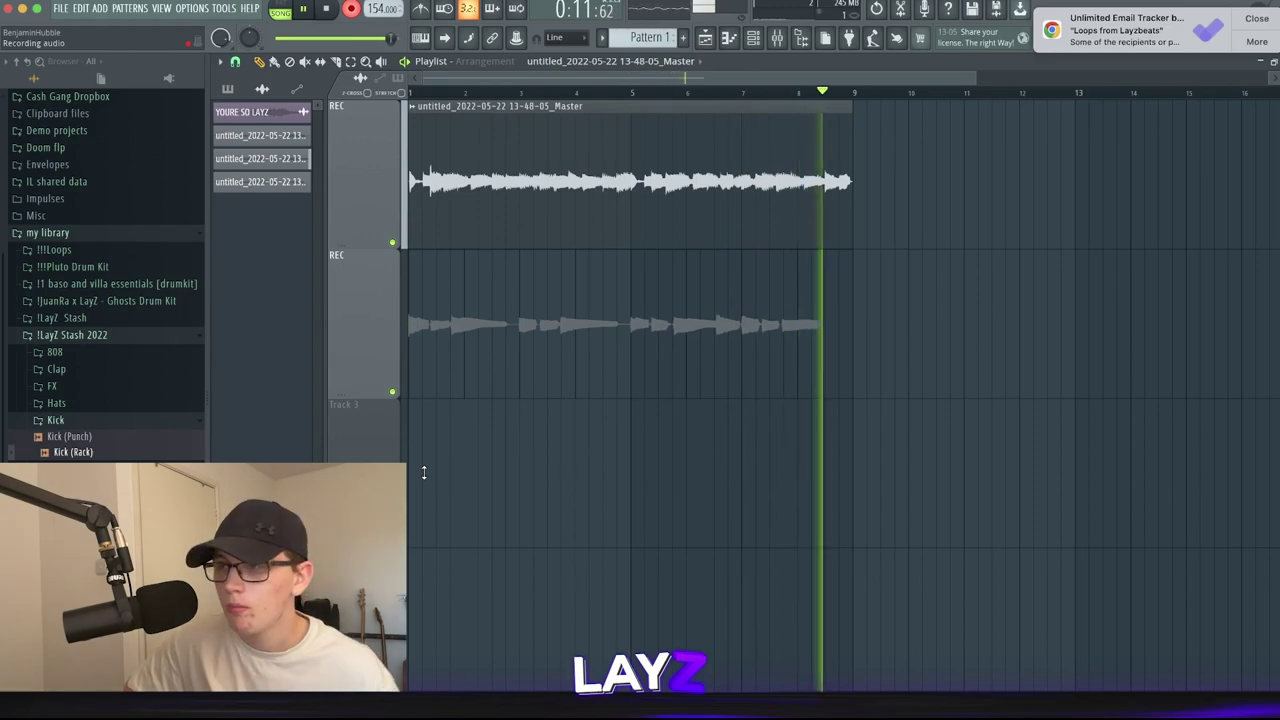
key(space)
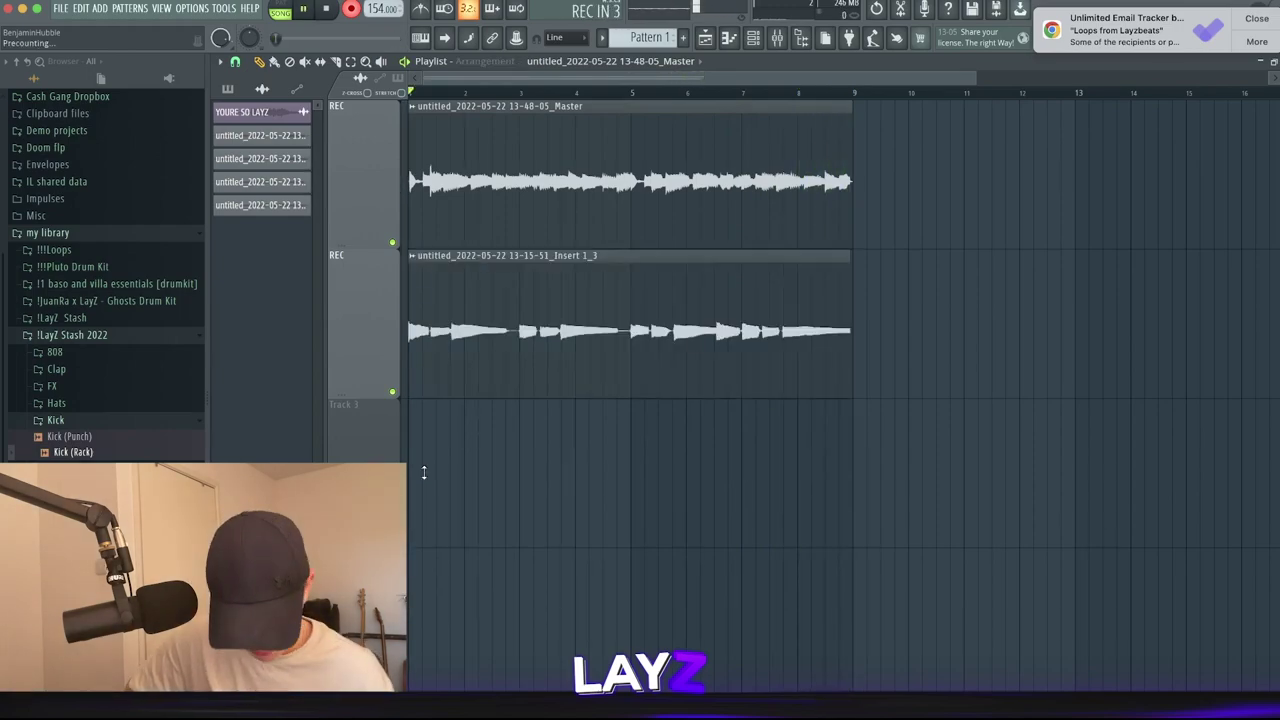
key(space)
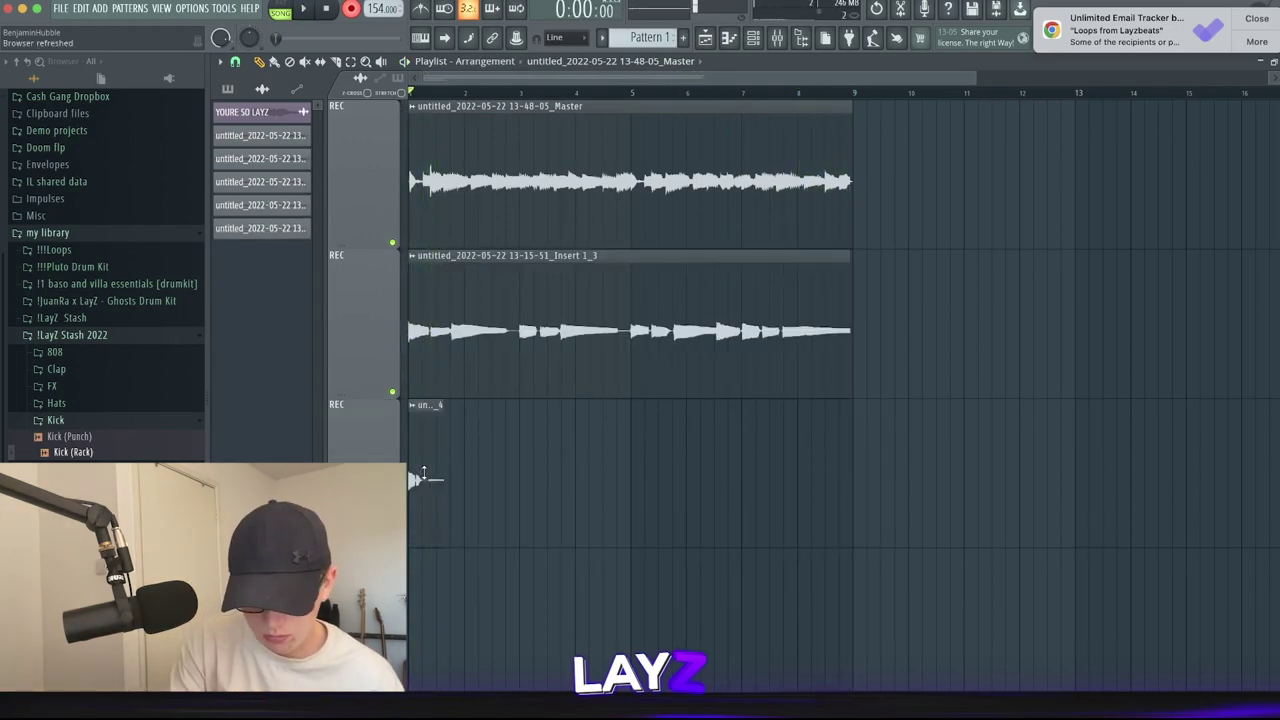
key(super+z)
key(space)
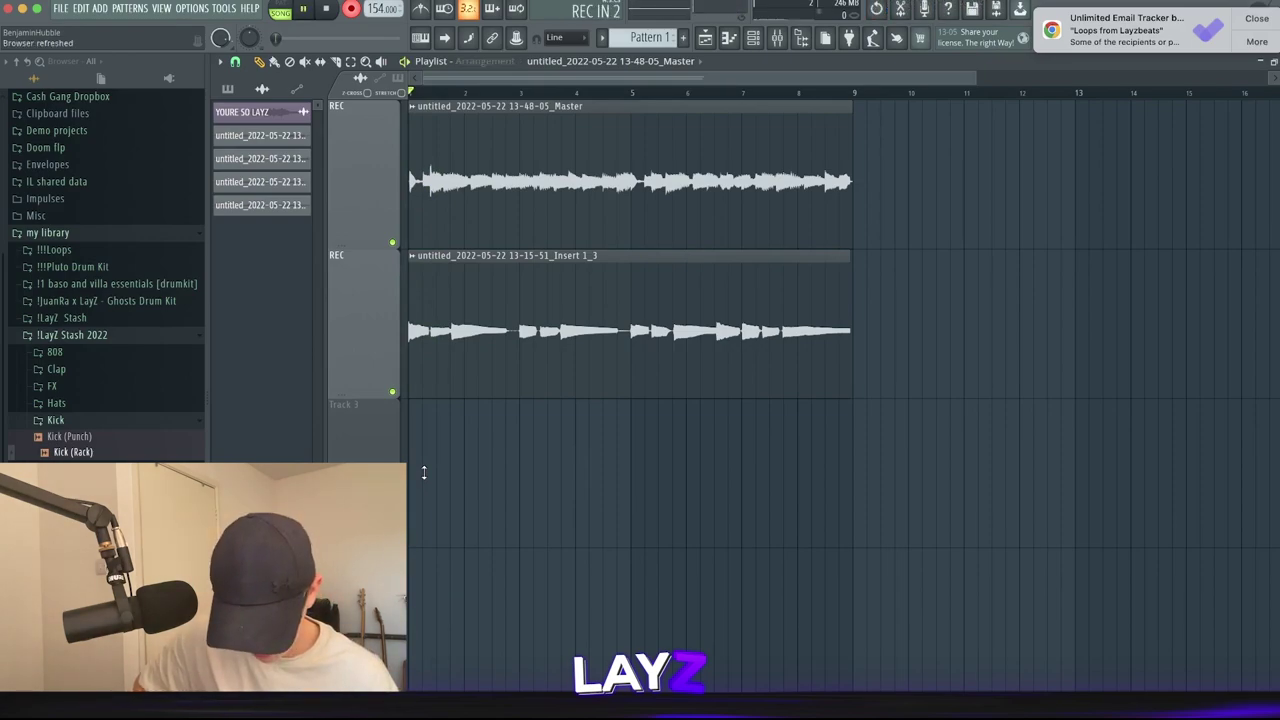
key(space)
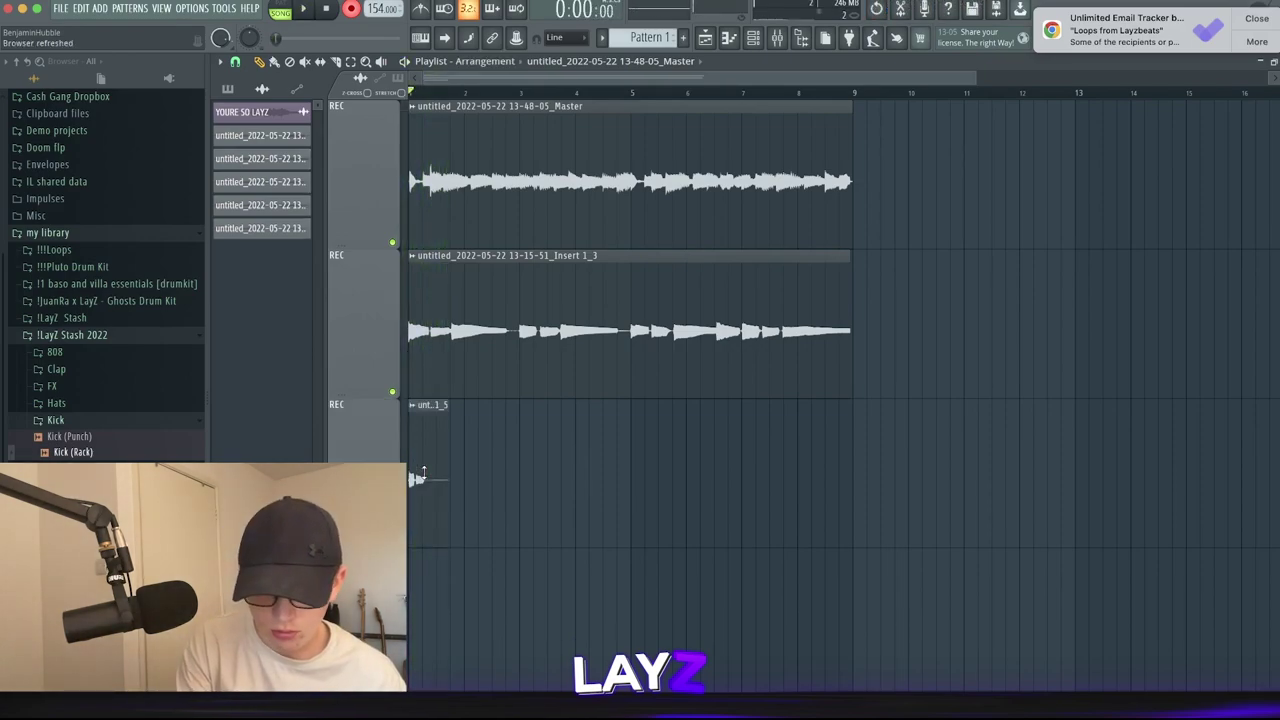
key(super+z)
Record an eight-bar third part on the third REC track, leaving no stray Master clip on Track 4.
key(space)
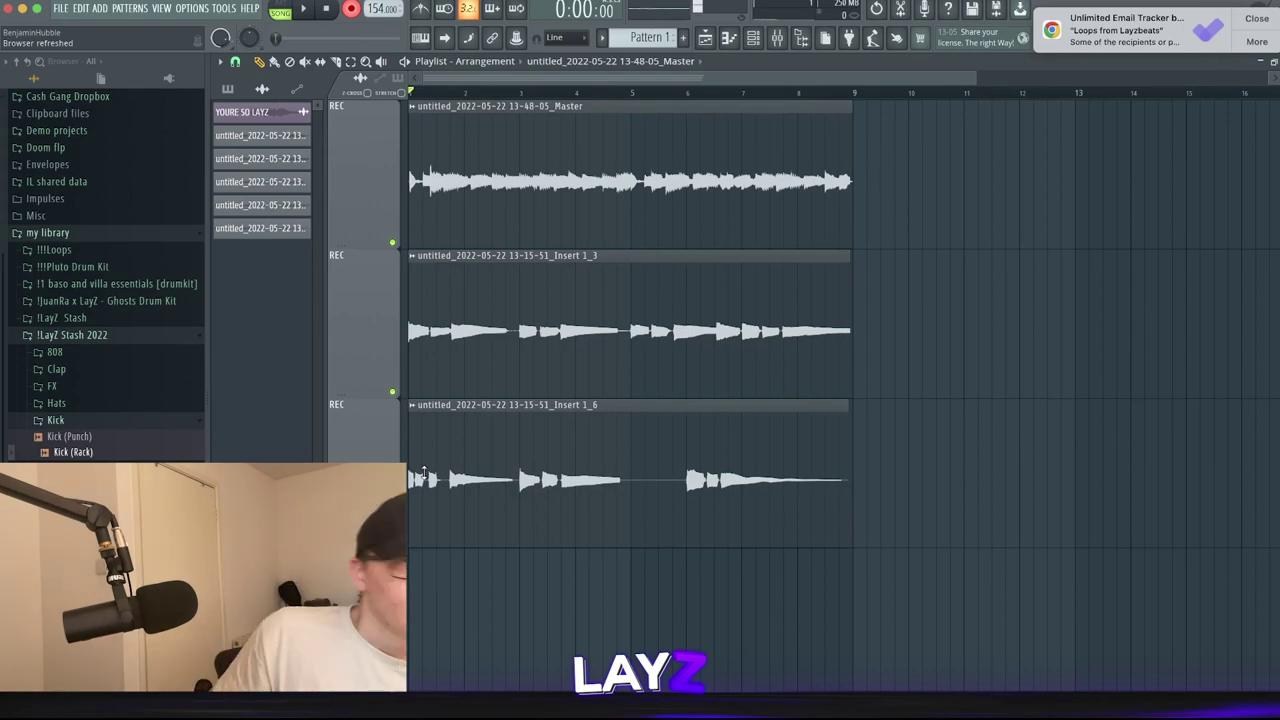
key(space)
click(700, 589)
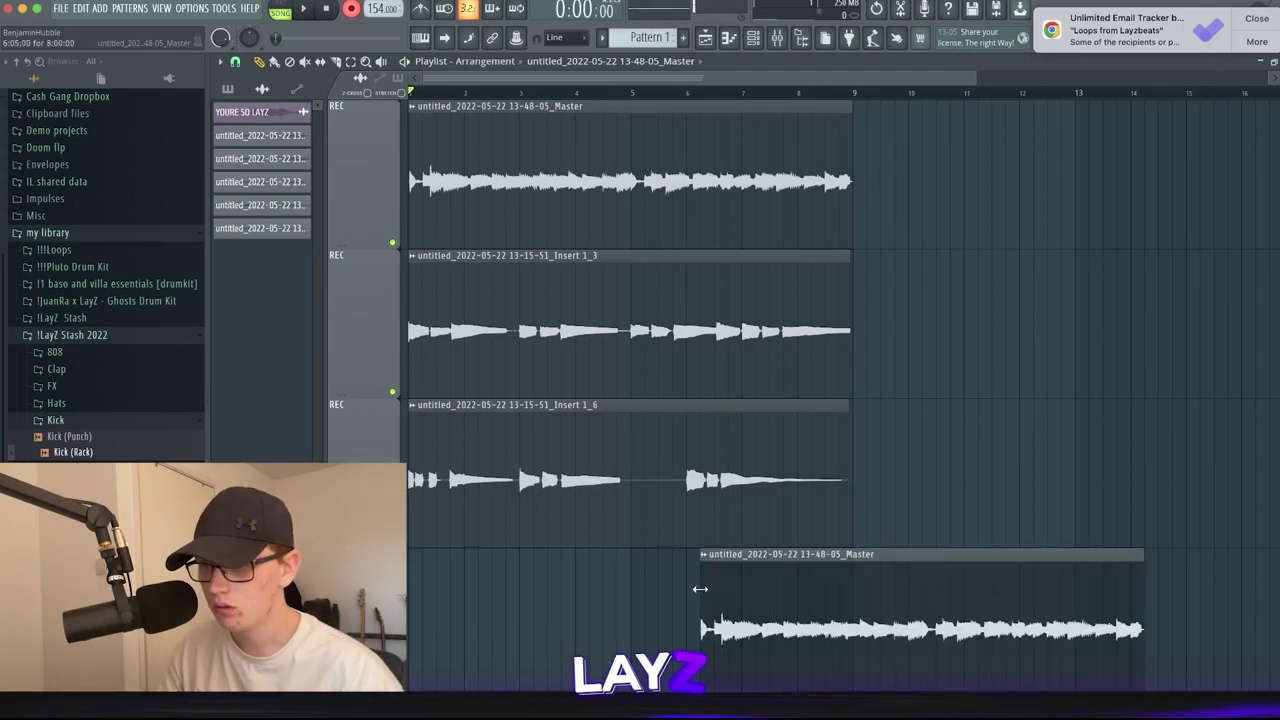
right_click(830, 670)
Check the remaining time on the browser's 10-minute timer and return to FL Studio.
key(ctrl+Right)
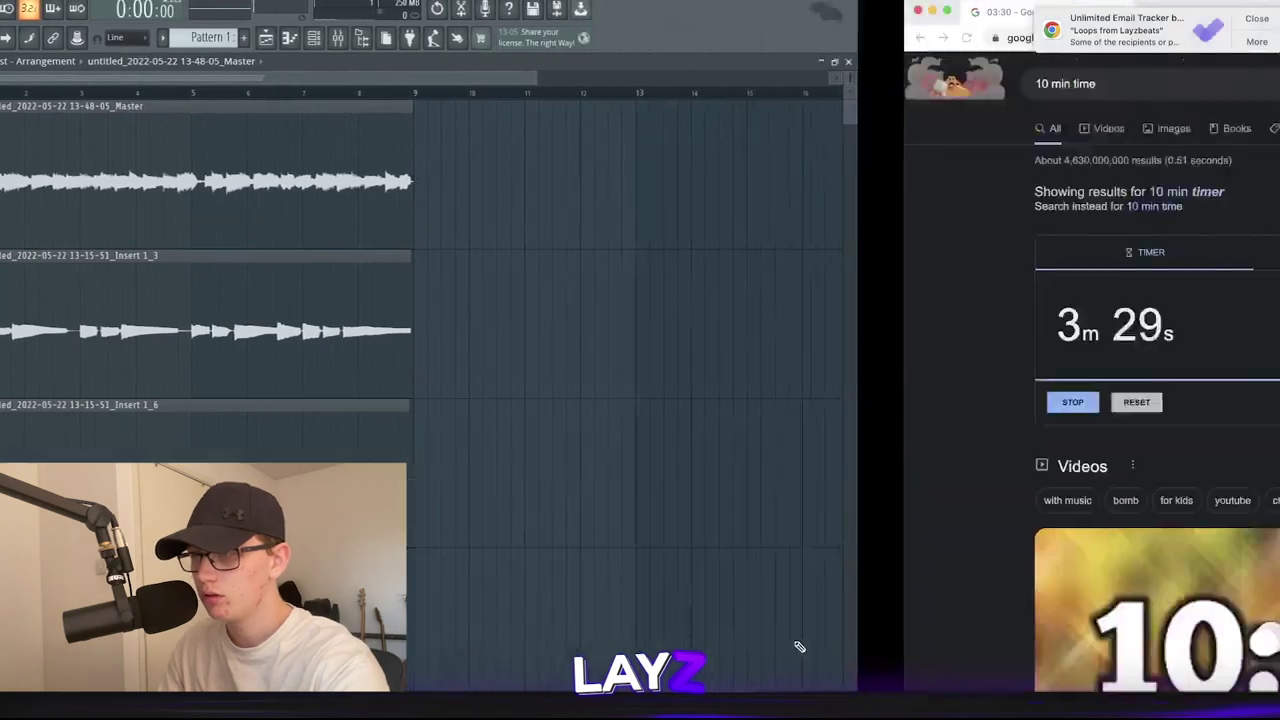
key(ctrl+Left)
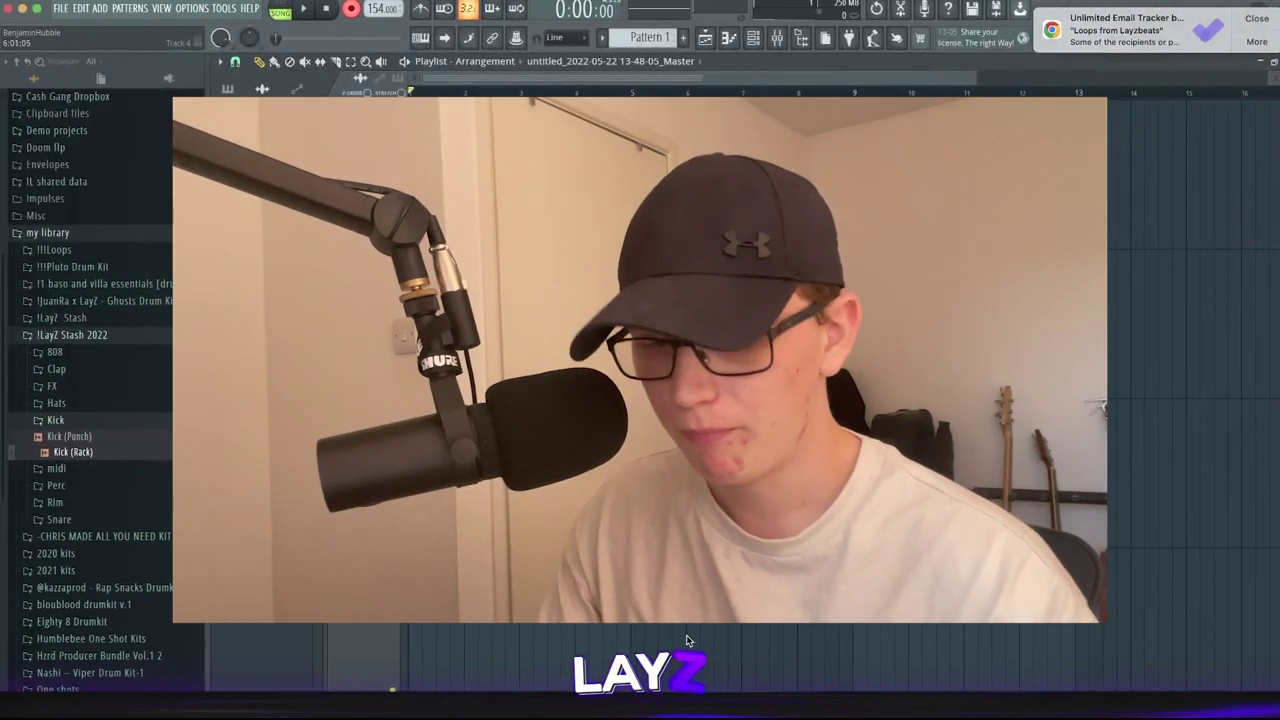
Correct the timing of the Insert 1_3 clip in Newtime by moving its off-beat warp markers in bars 1, 5 and 6 onto the grid.
key(ctrl+q)
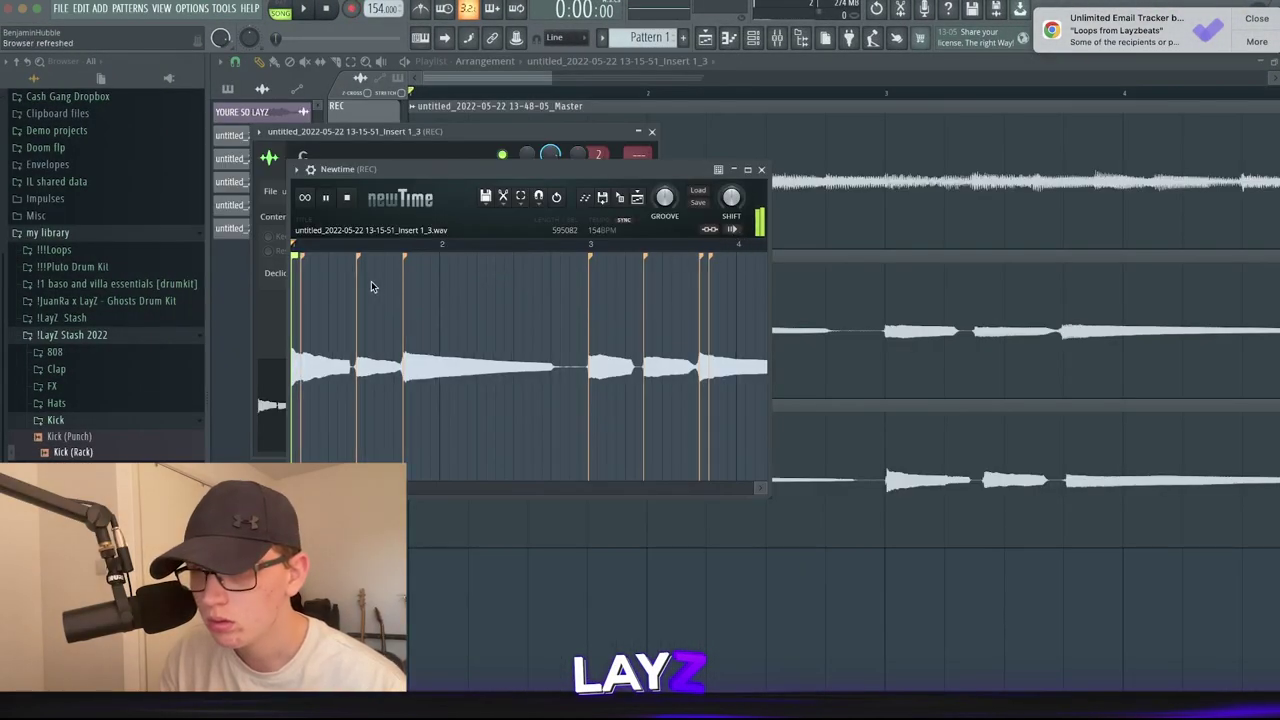
drag(359, 257, 349, 258)
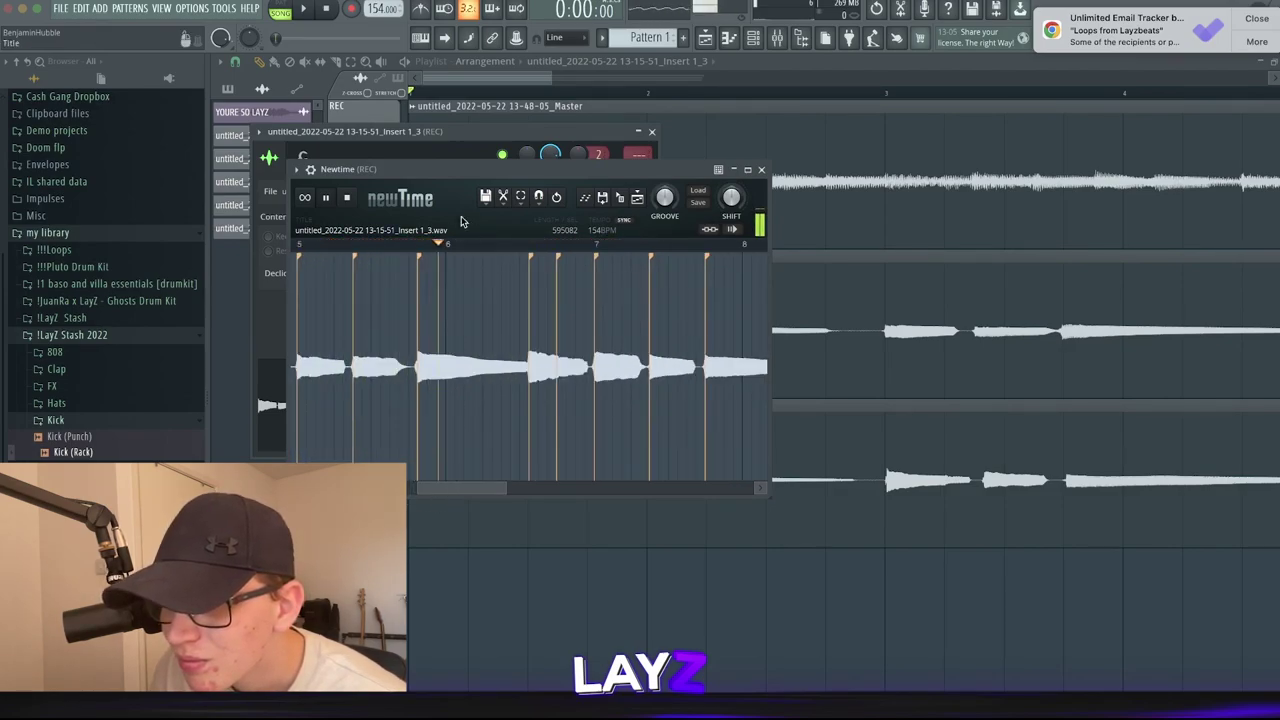
drag(418, 259, 412, 260)
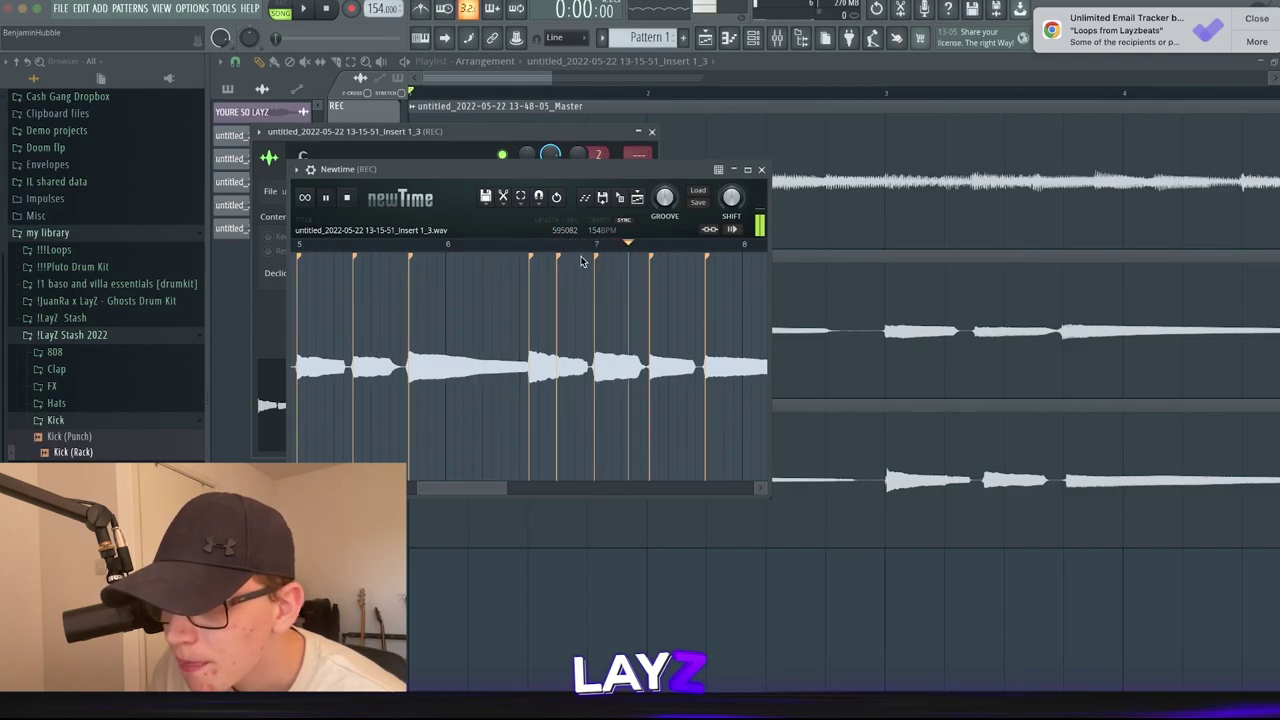
drag(527, 257, 554, 257)
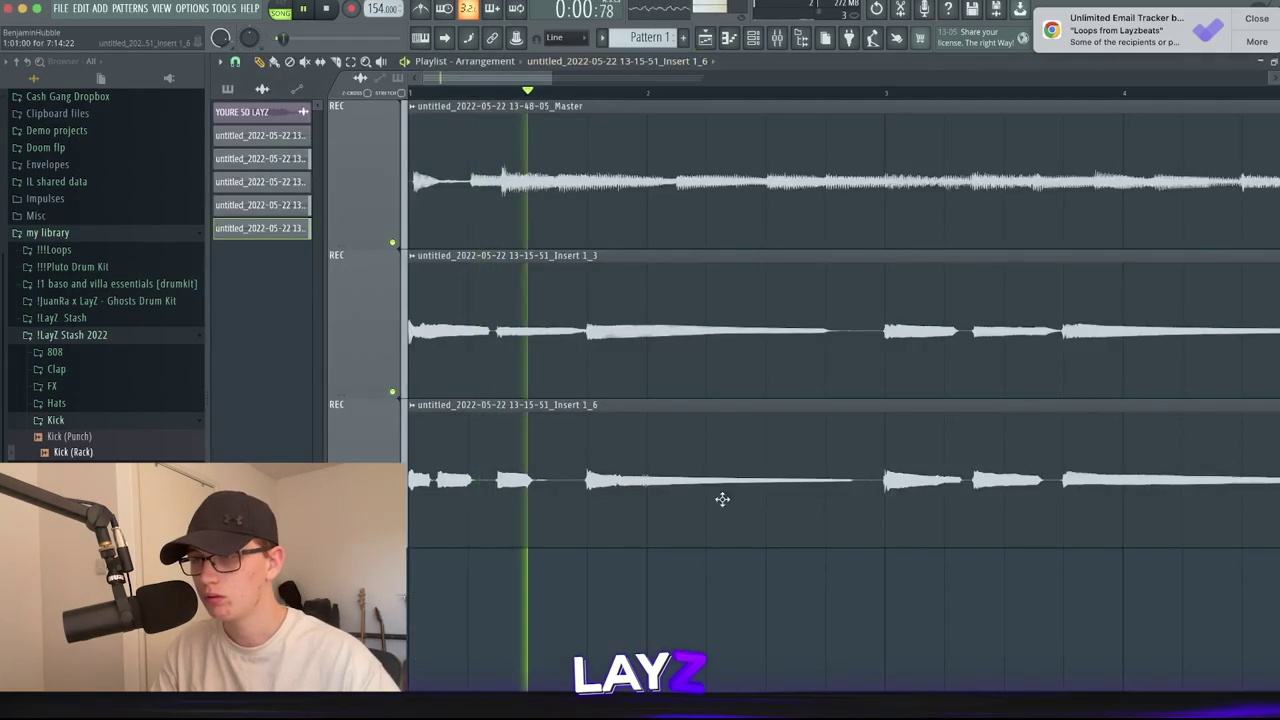
drag(720, 500, 879, 603)
right_click(876, 597)
scroll(848, 567, down, 2)
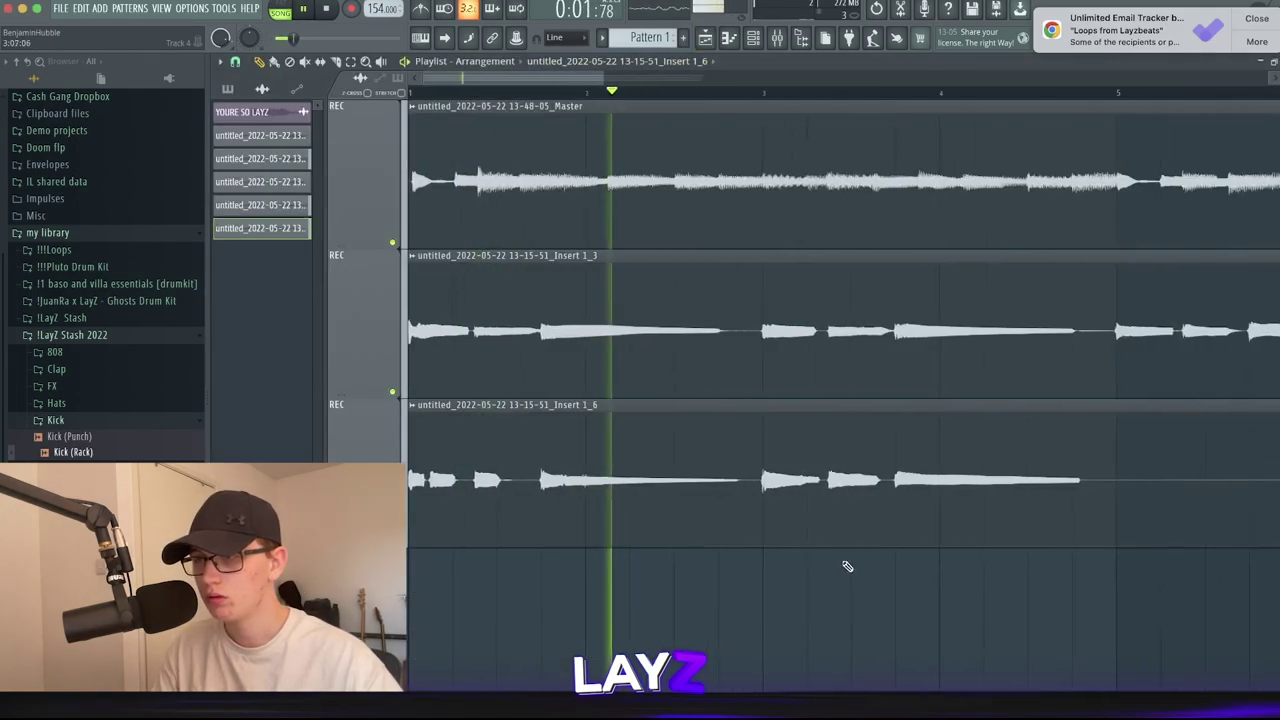
Set the Insert 1_3 clip's volume to 61% and adjust its panning, and set the Insert 1_6 clip's volume to 58%.
double_click(755, 320)
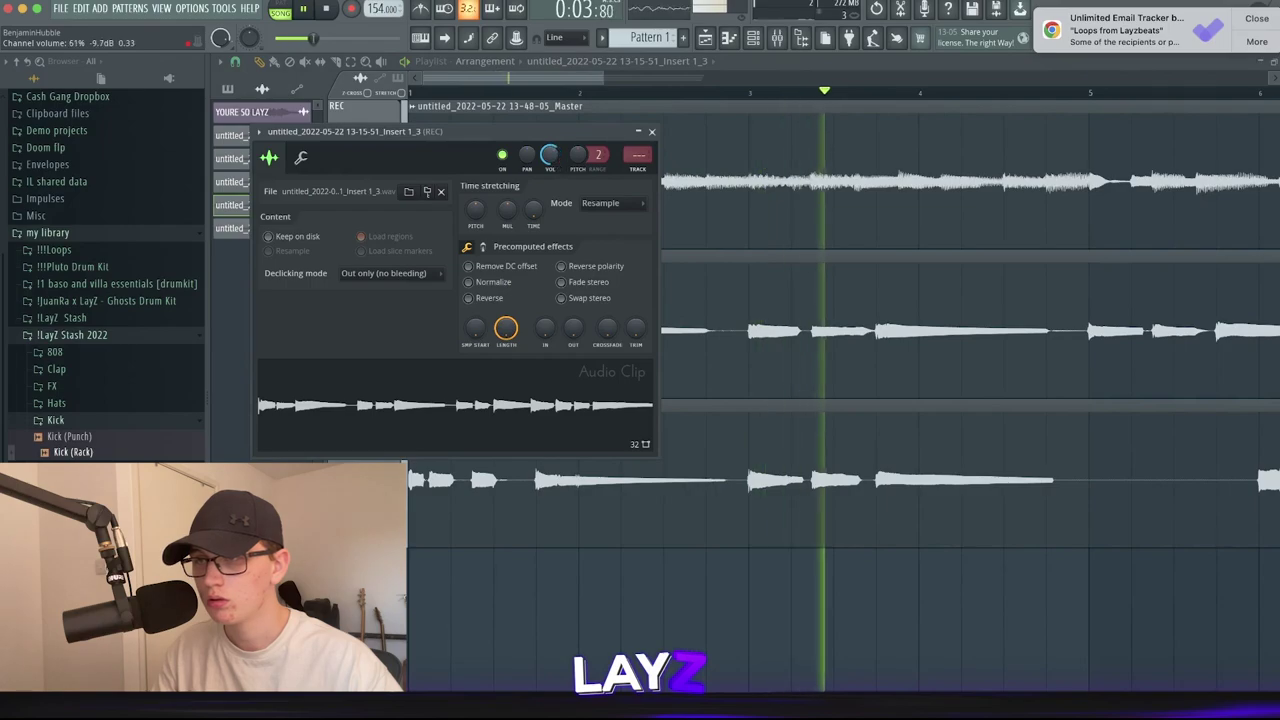
drag(528, 161, 528, 138)
double_click(777, 464)
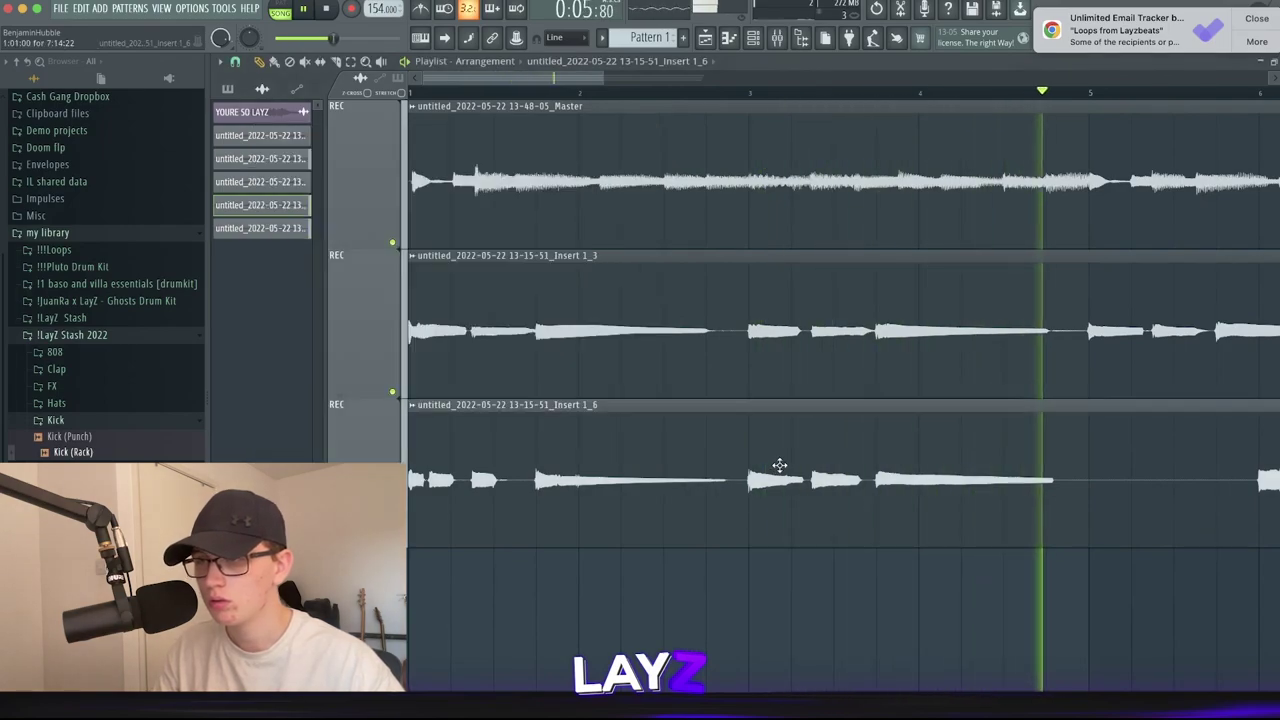
drag(604, 214, 604, 186)
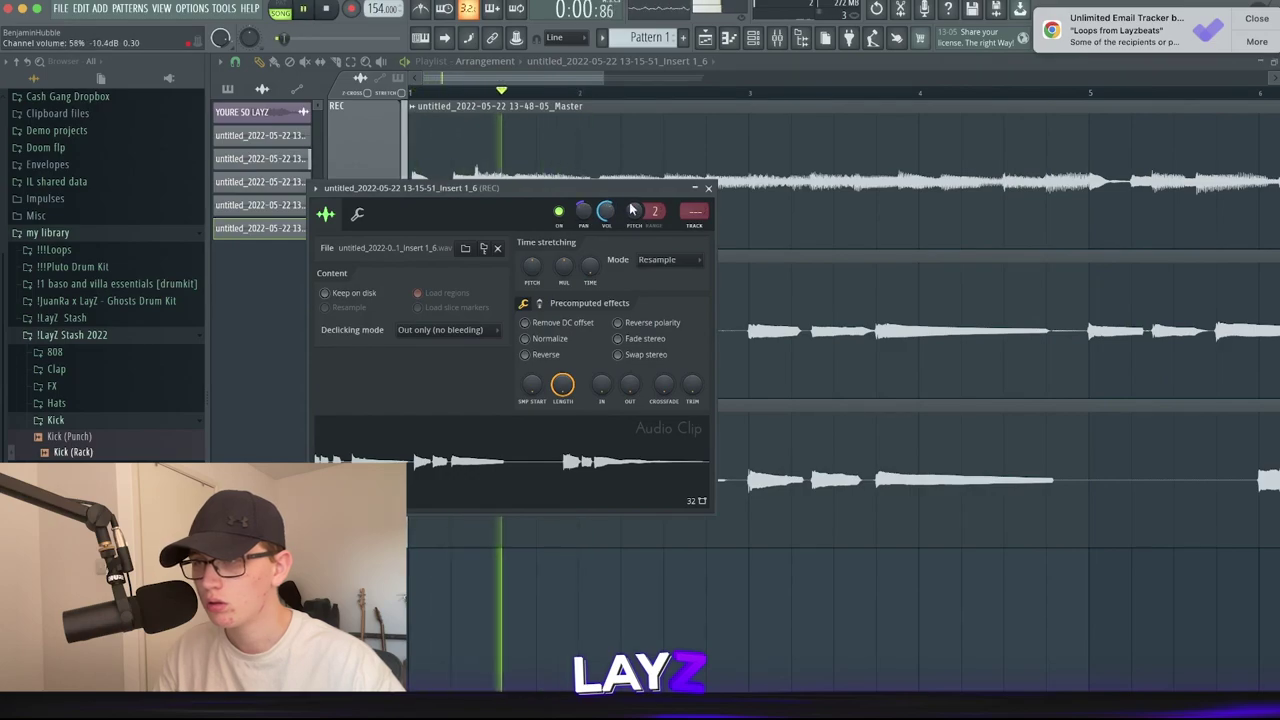
Set the Insert 1_3 clip's volume to 66% and route the recorded audio channels to mixer track 3.
double_click(717, 297)
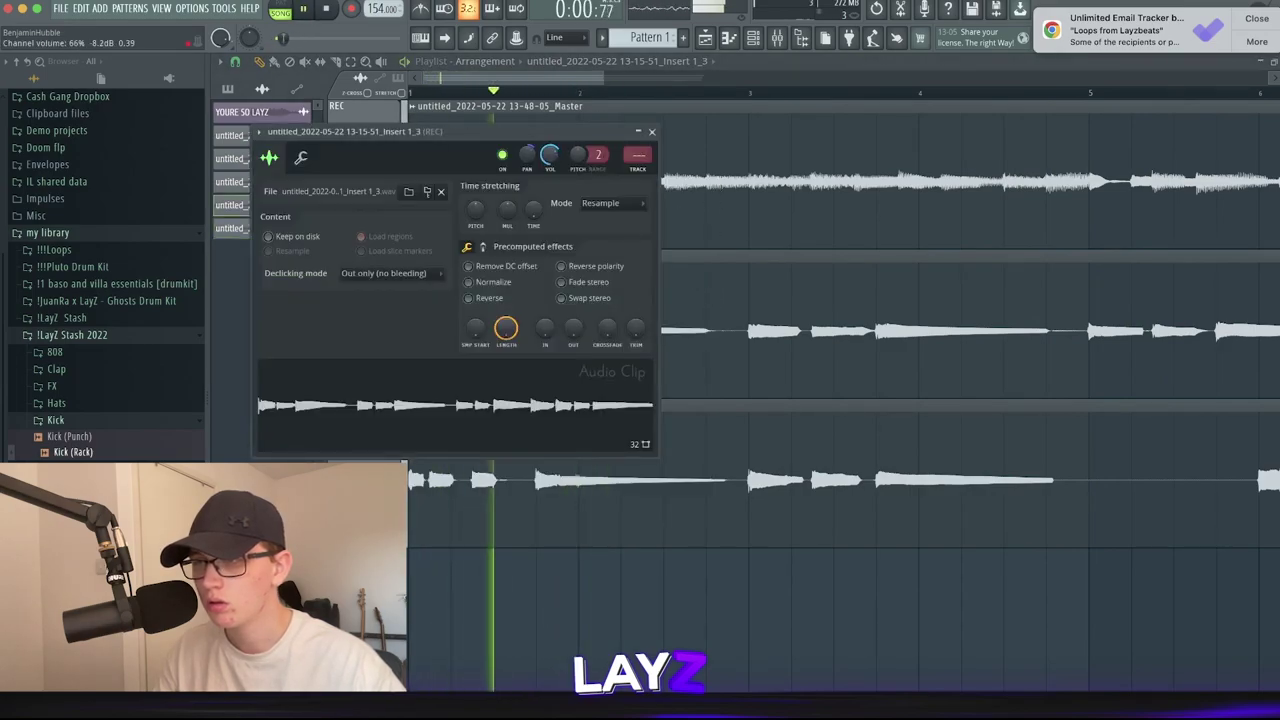
click(651, 131)
click(760, 37)
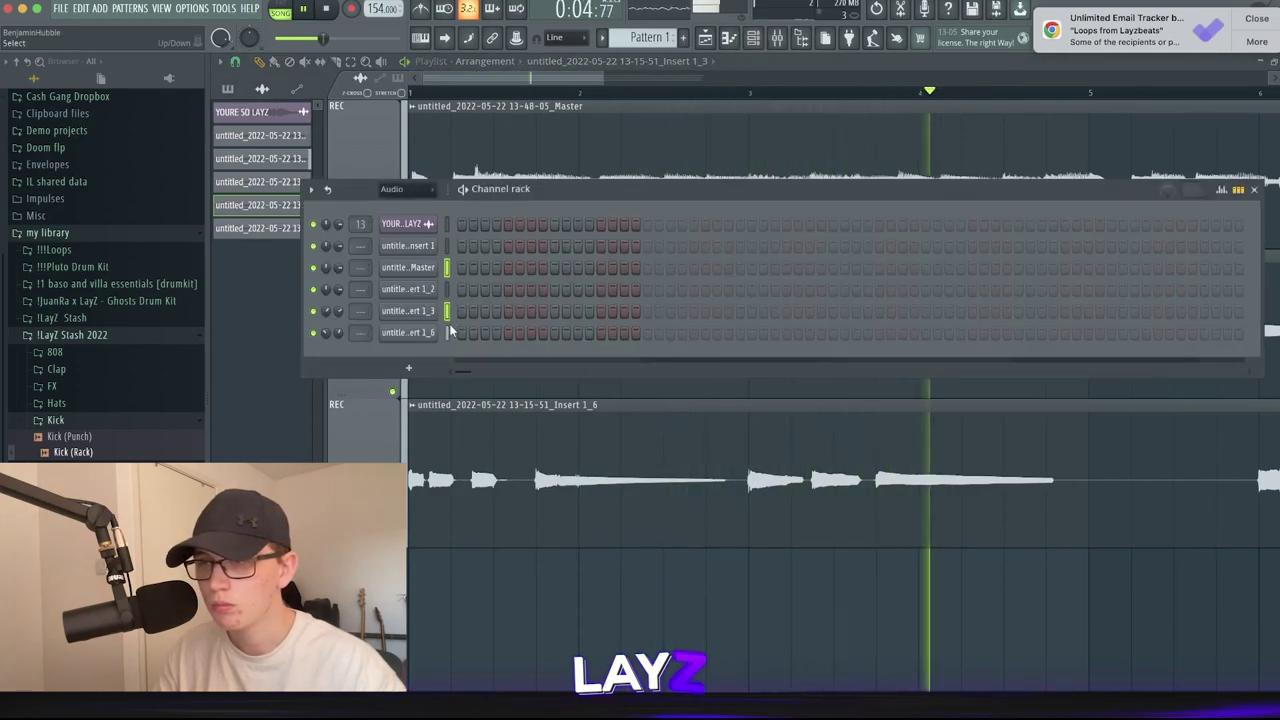
click(777, 37)
key(space)
key(space)
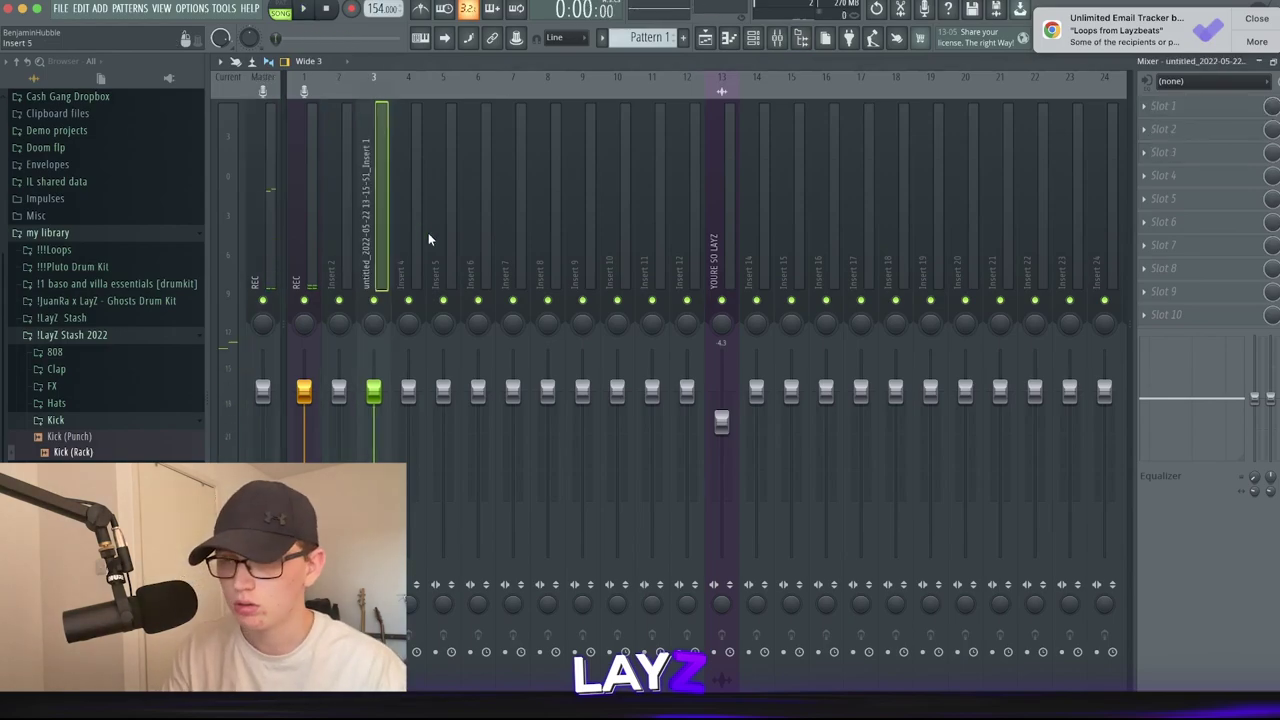
Add Fruity Parametric EQ 2 to the first effect slot of mixer track 3 and cut the lows with band 1 at about 89 Hz.
click(1171, 106)
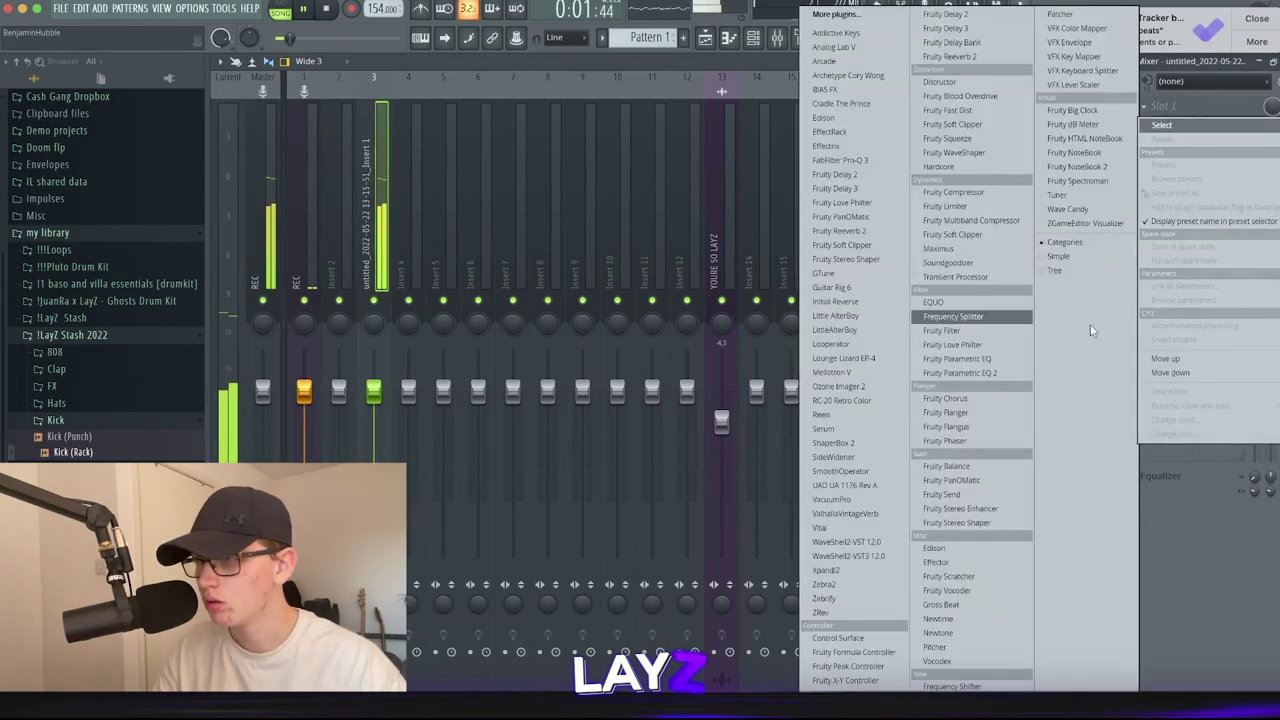
click(983, 372)
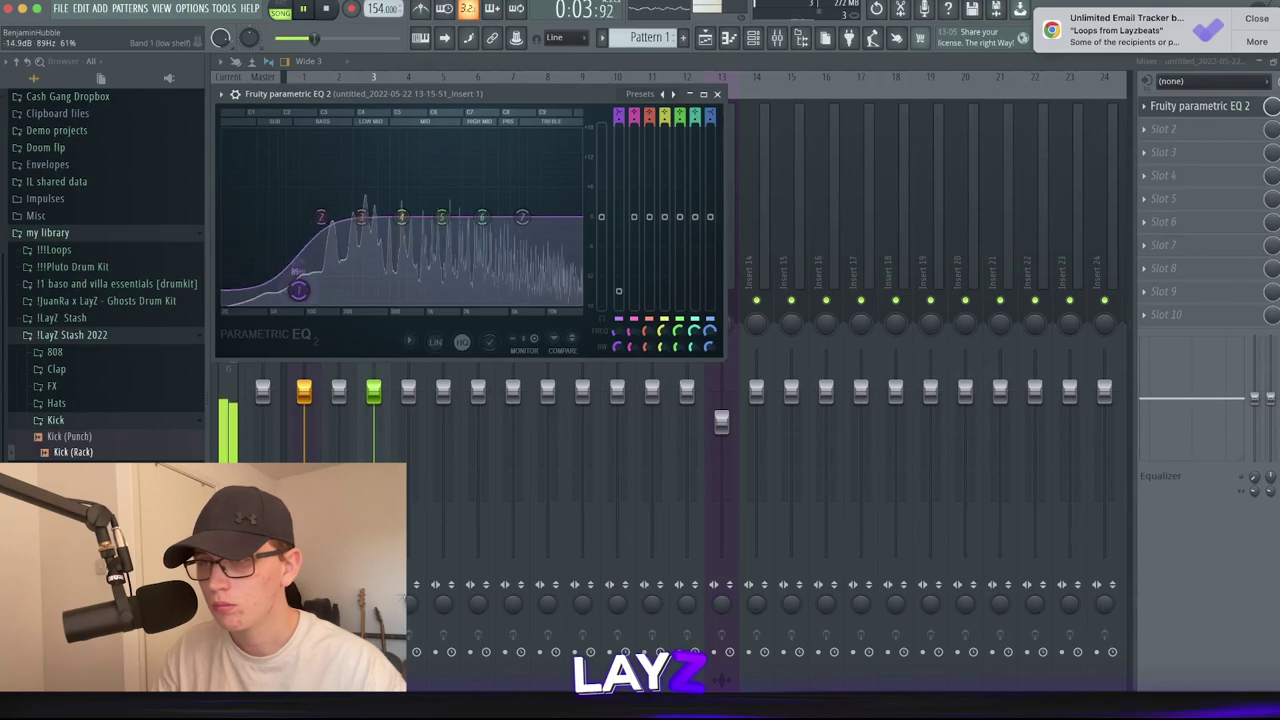
click(716, 93)
Add Ozone Imager 2 to the third effect slot of mixer track 3, with Width at 43% and Stereoize at 13.3 ms.
click(1147, 146)
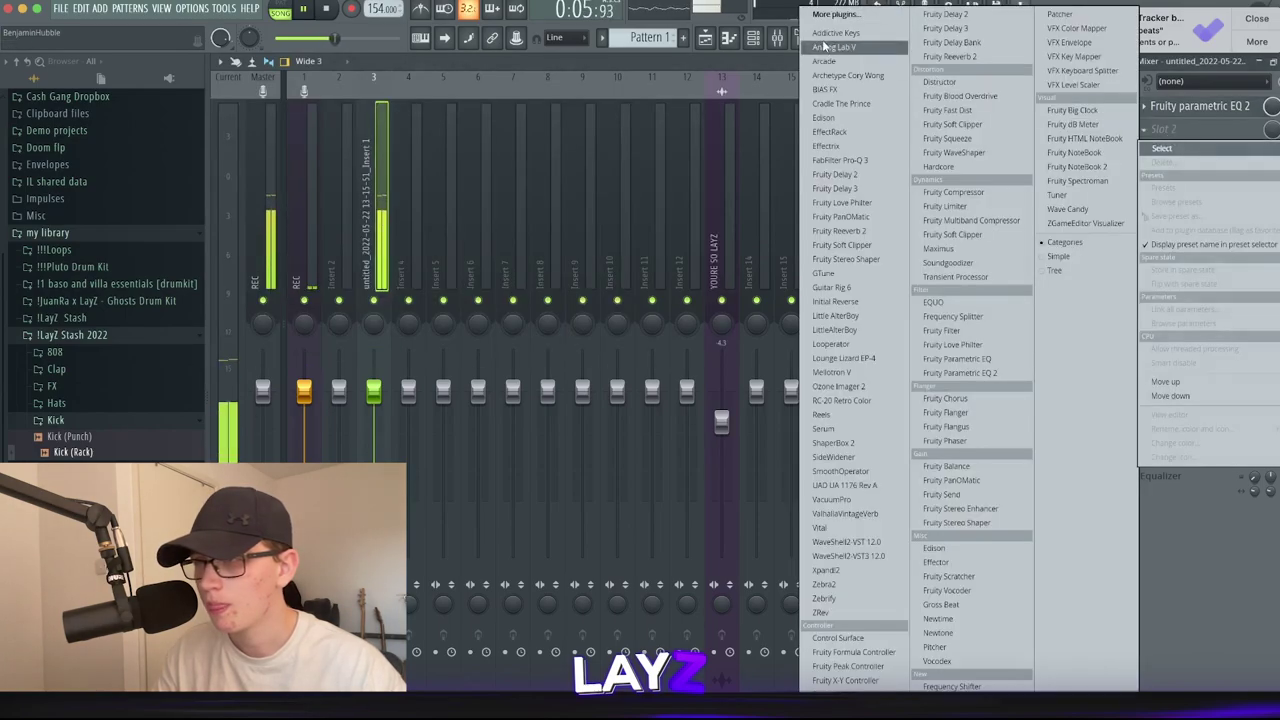
click(872, 12)
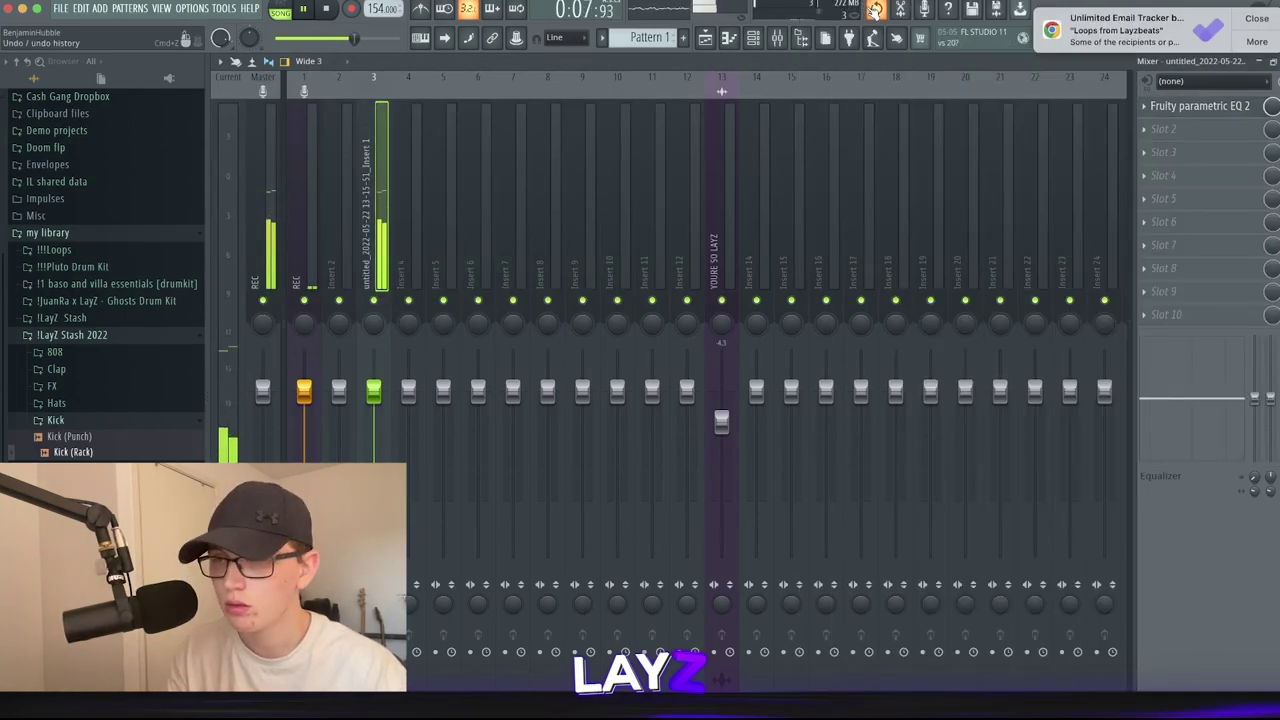
click(1176, 160)
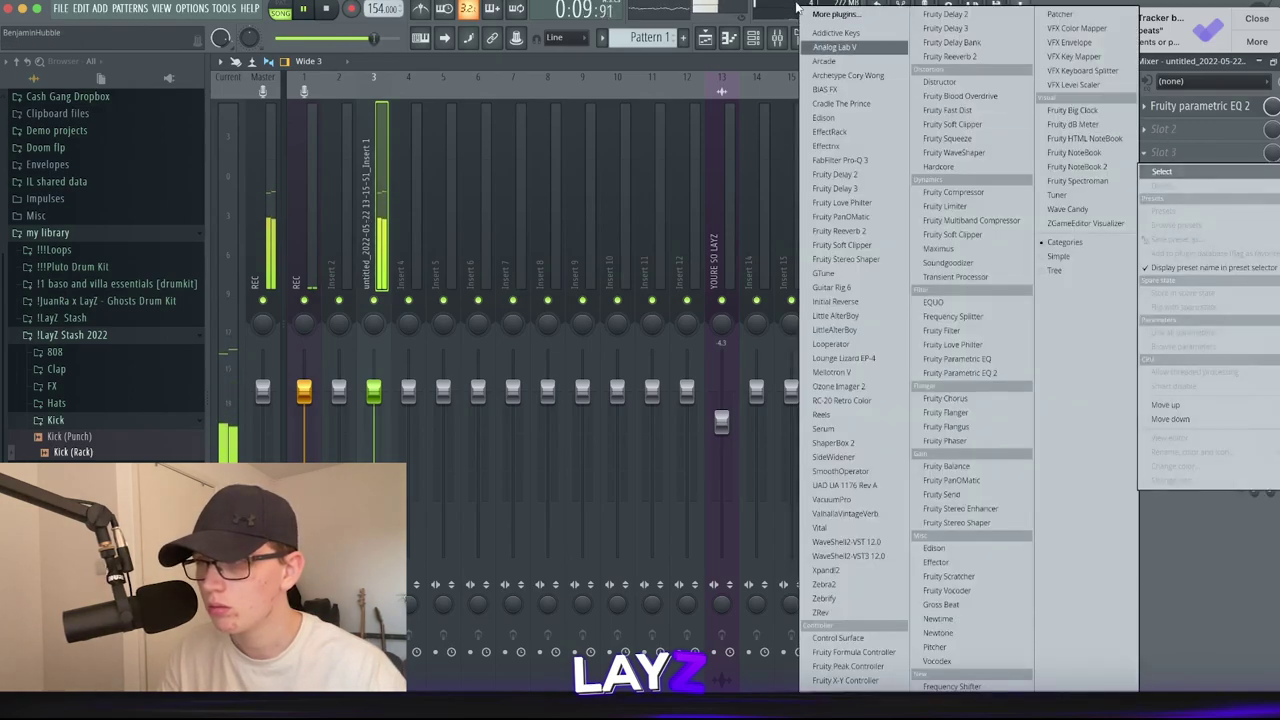
click(838, 15)
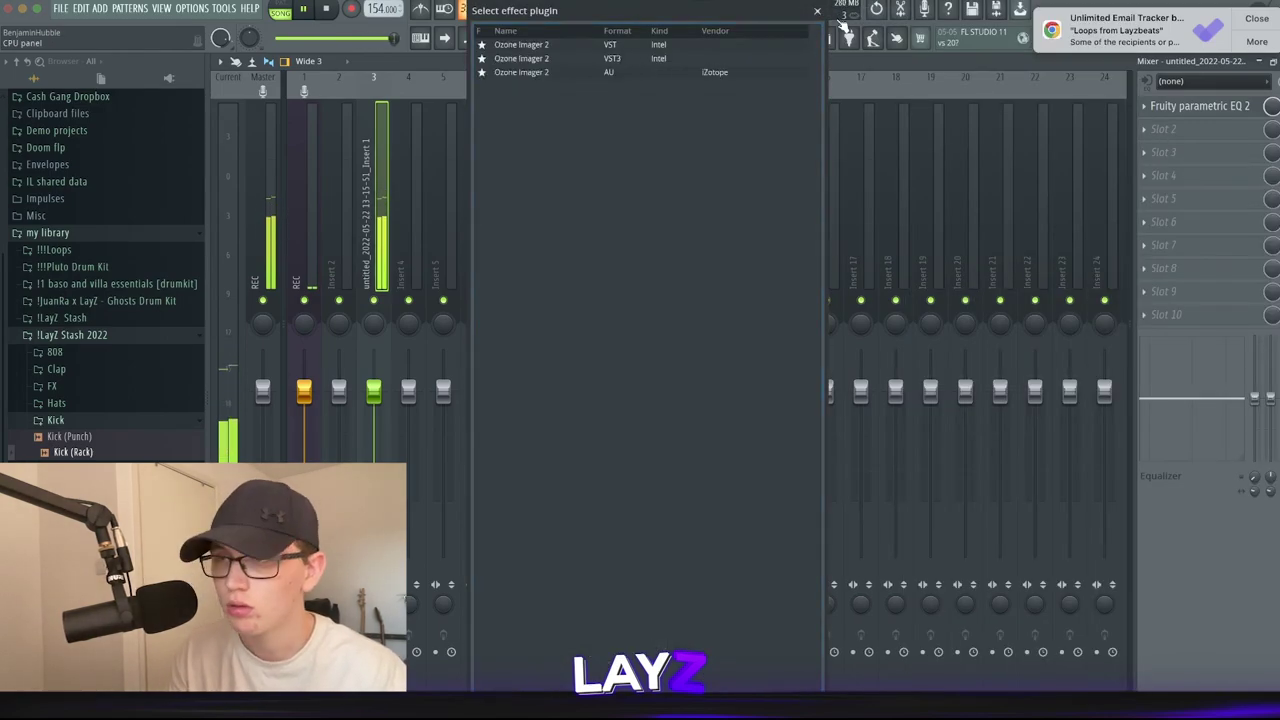
click(576, 48)
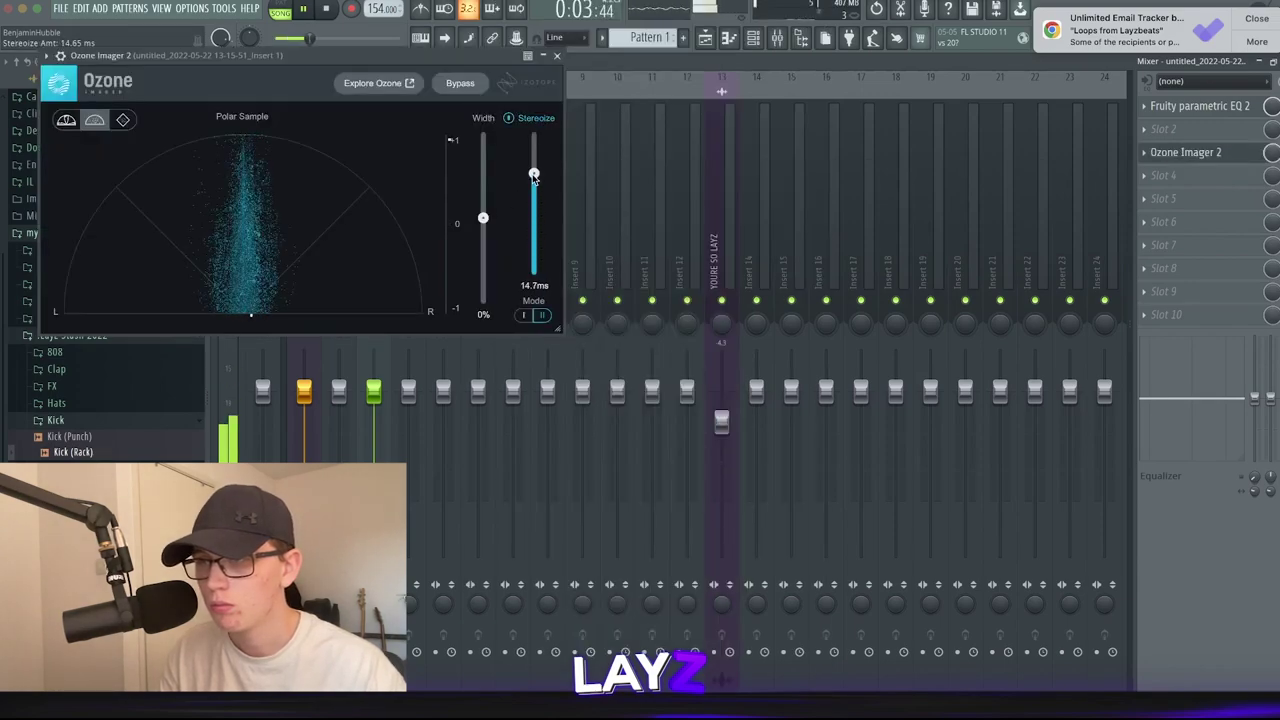
drag(492, 186, 492, 188)
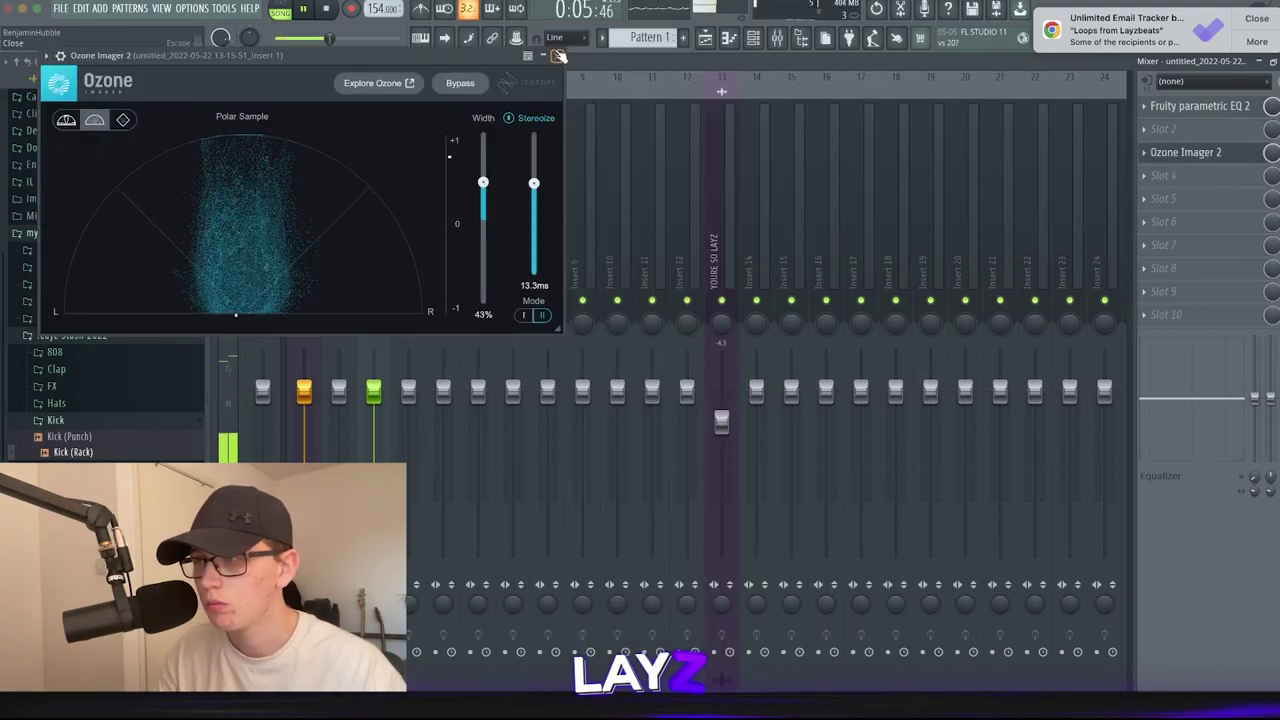
click(559, 55)
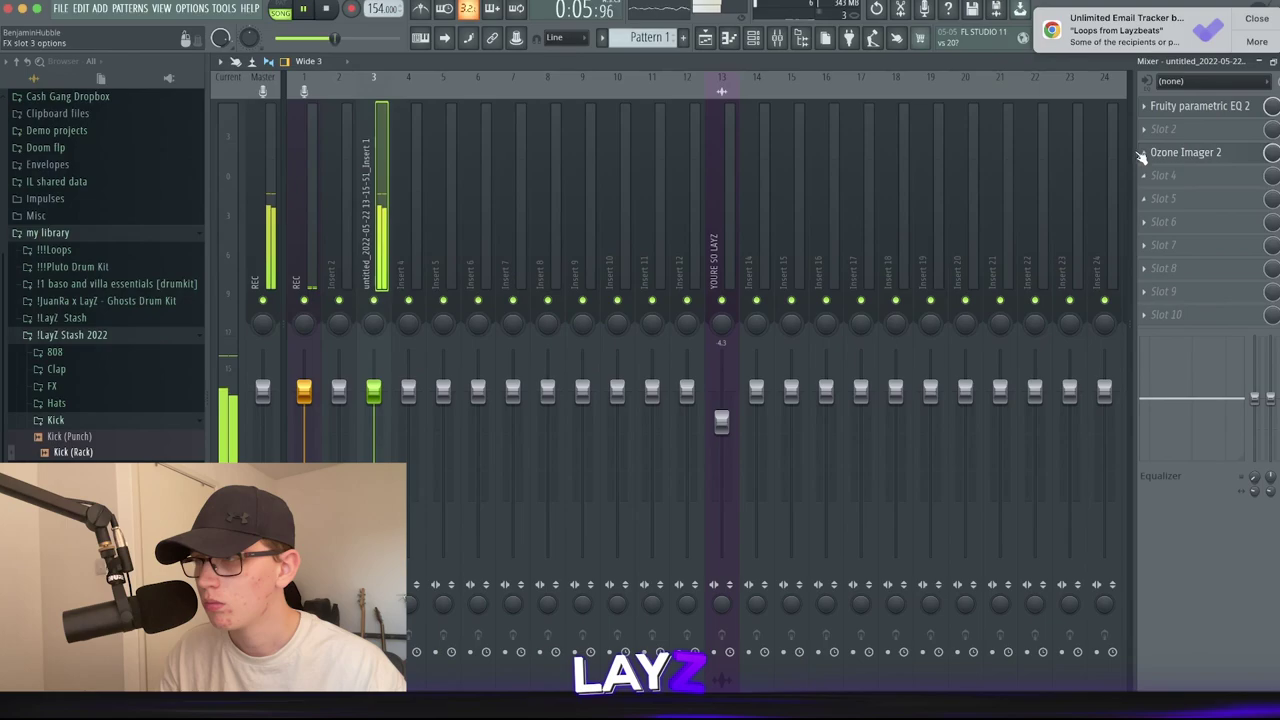
Place a Pattern 1 clip at bar 1 on Track 4 of the playlist, below the recorded clips.
click(705, 40)
scroll(620, 591, down, 5)
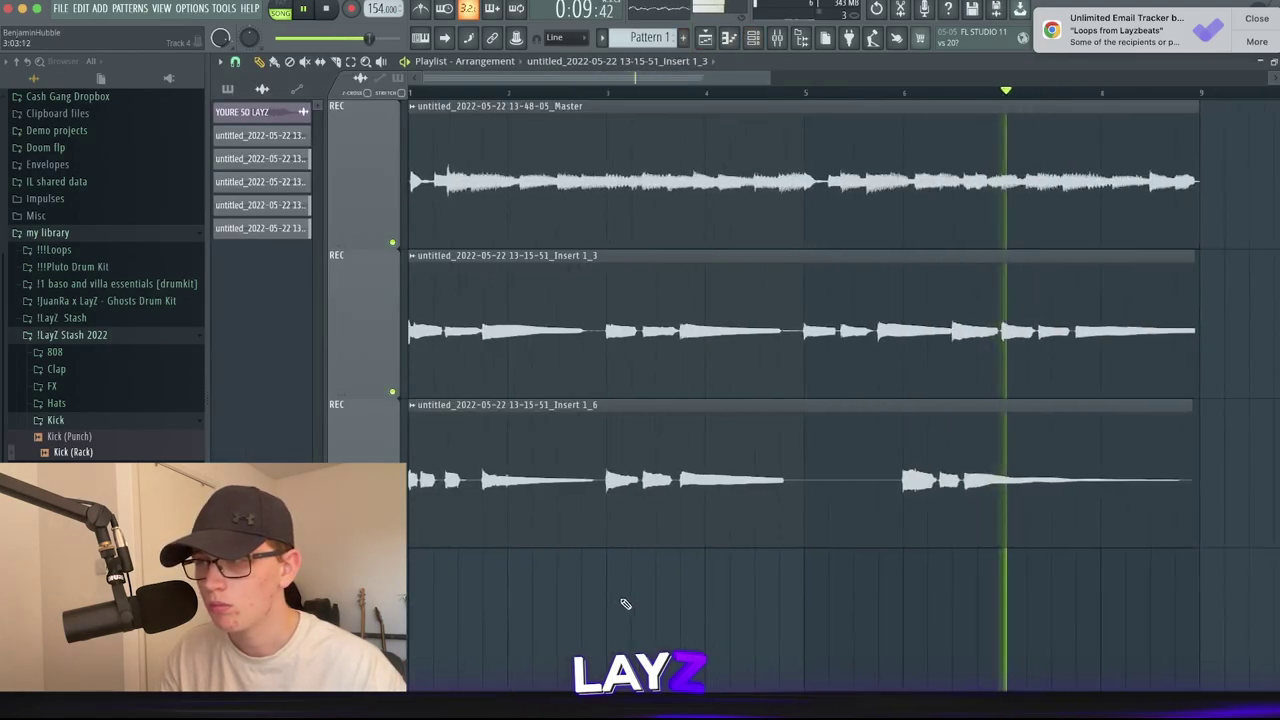
drag(491, 587, 417, 590)
right_click(586, 607)
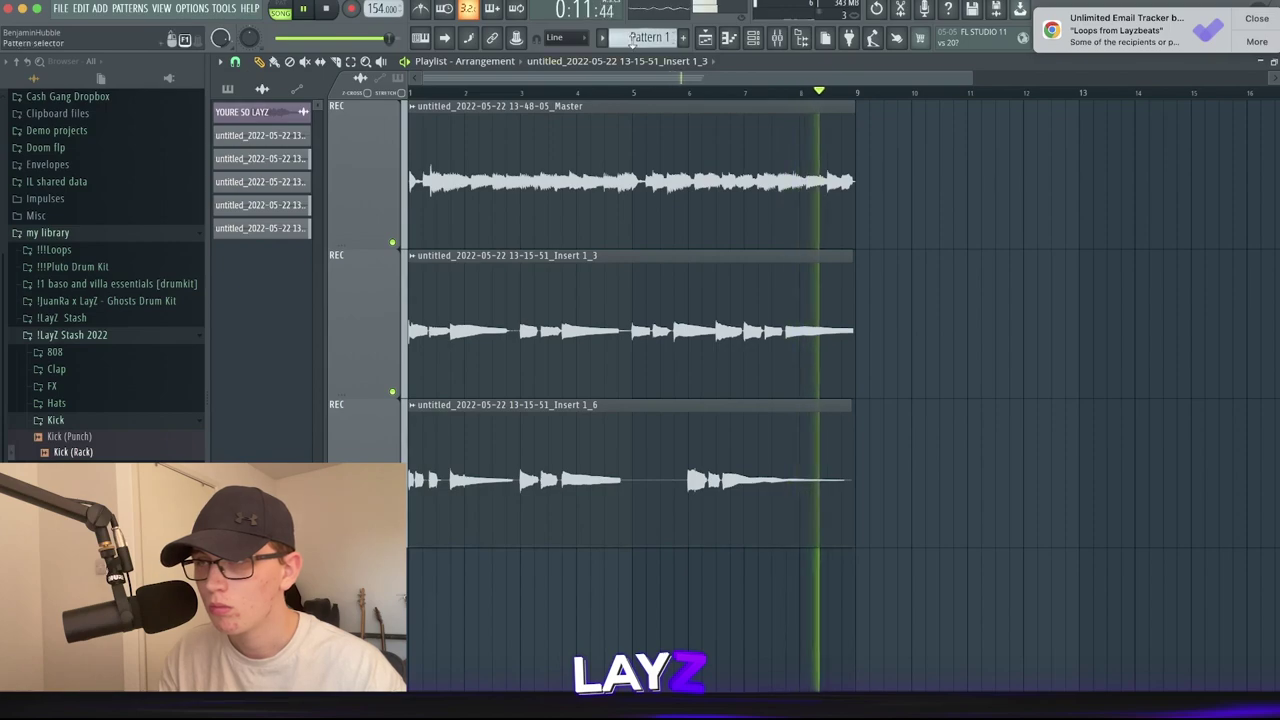
Add the HiHat (Hit 1) sample from the Hats folder as a new channel and fill every 2 steps.
click(756, 39)
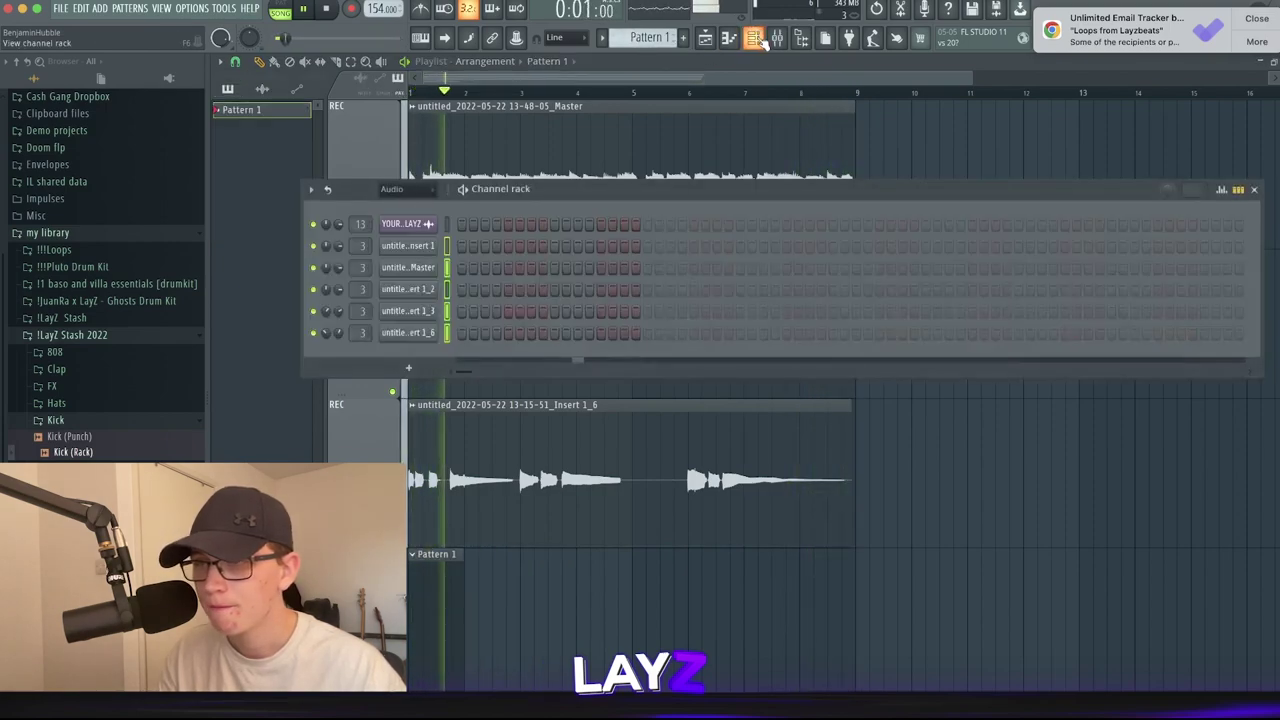
click(90, 406)
drag(95, 455, 400, 366)
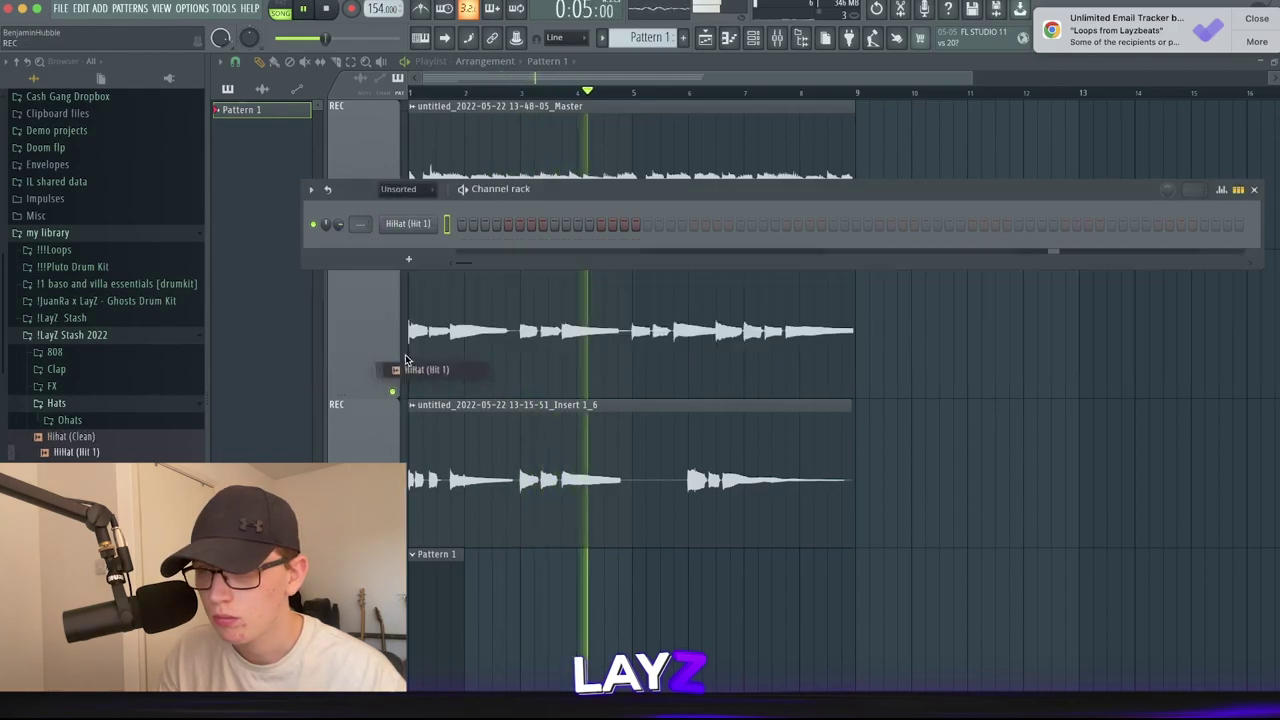
right_click(408, 224)
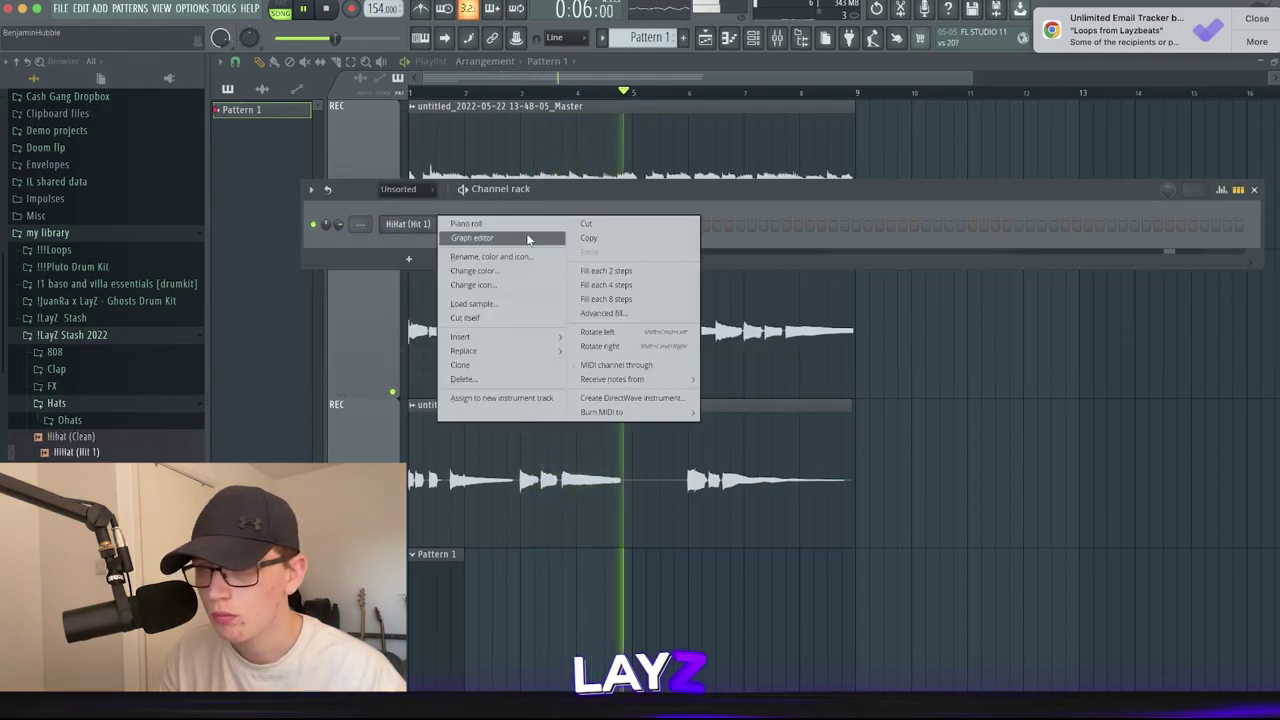
click(606, 271)
Add the Clap (Crispy) sample as a new channel with a hit on step 9.
click(67, 409)
click(90, 370)
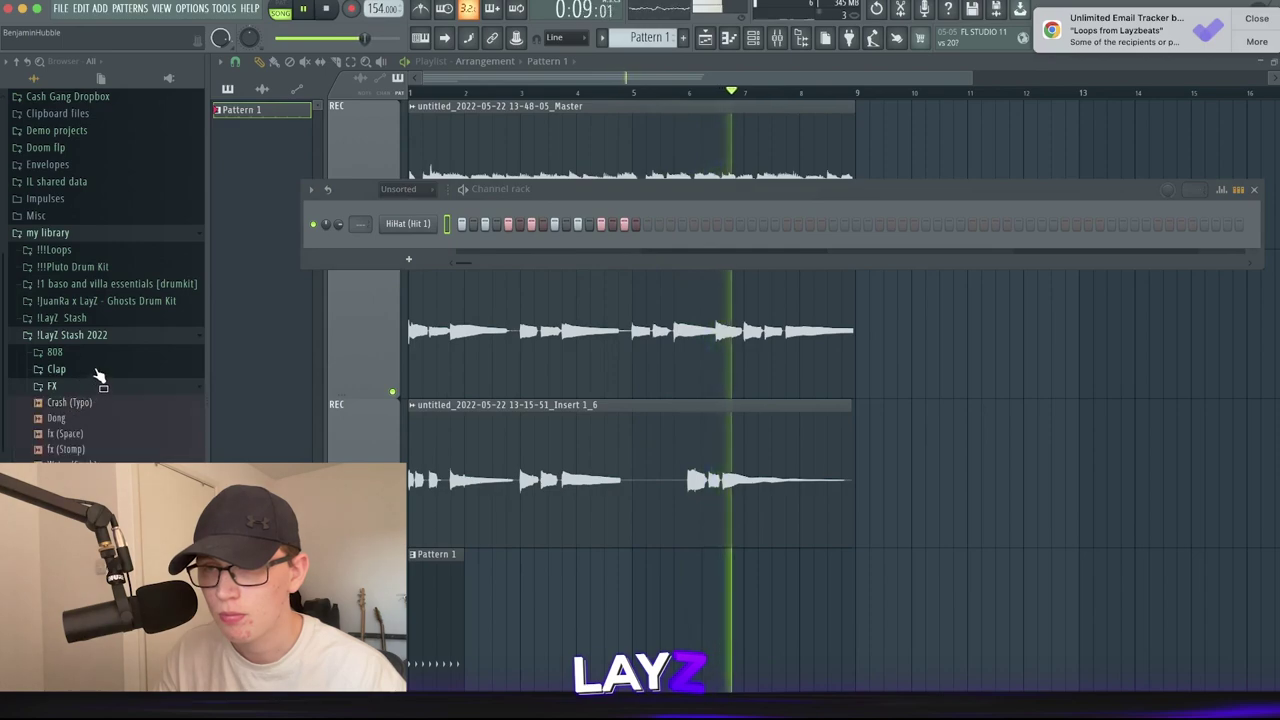
drag(80, 386, 425, 258)
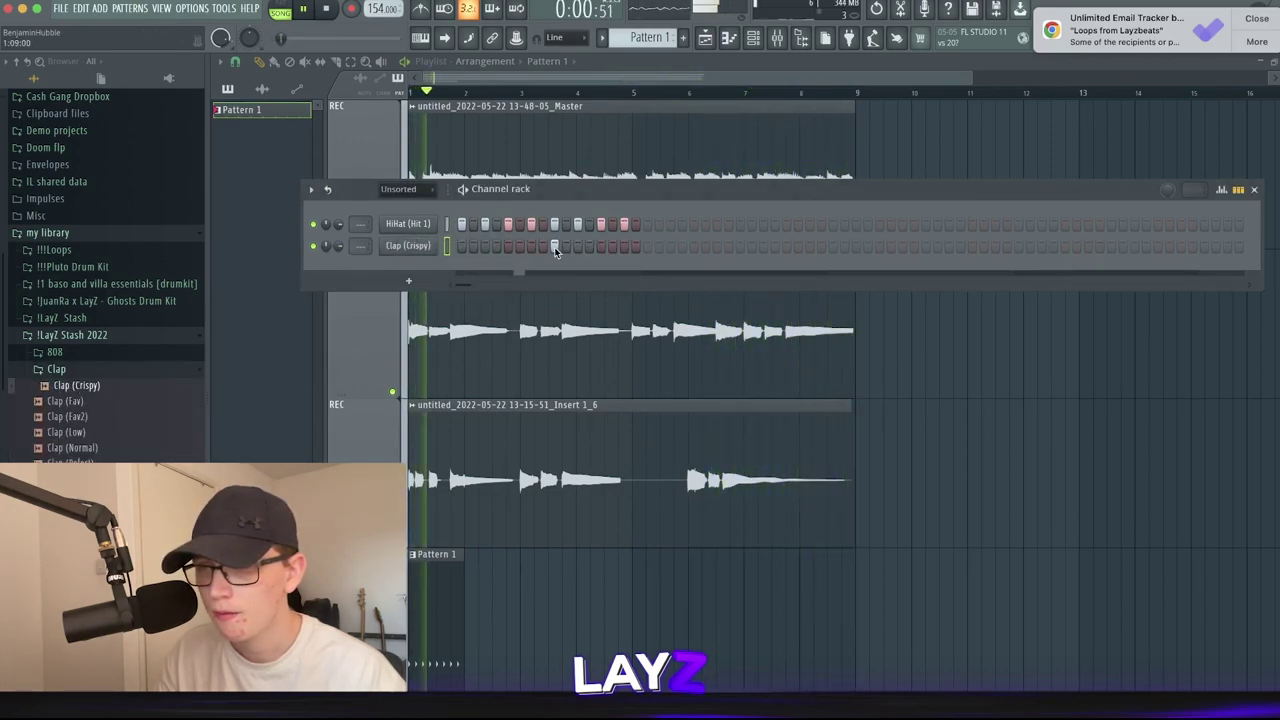
Add an extra hi-hat note between the third and fourth hits in the HiHat (Hit 1) piano roll.
right_click(415, 237)
click(486, 229)
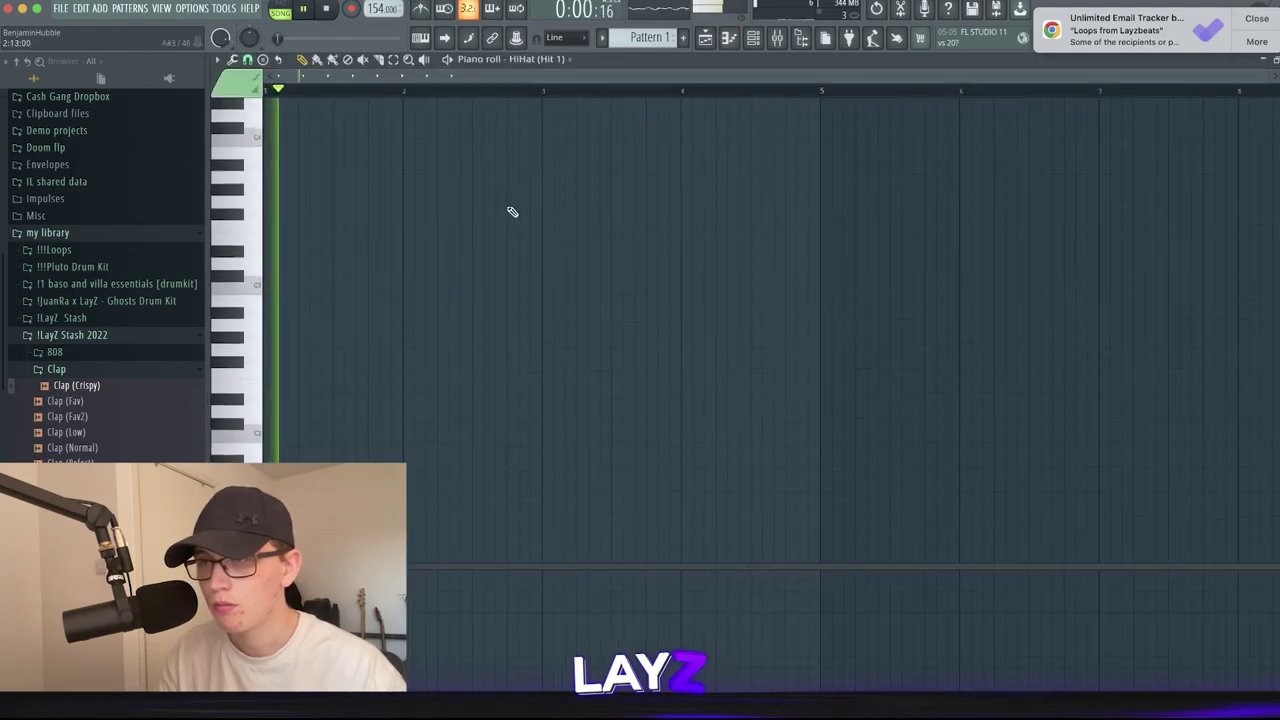
key(space)
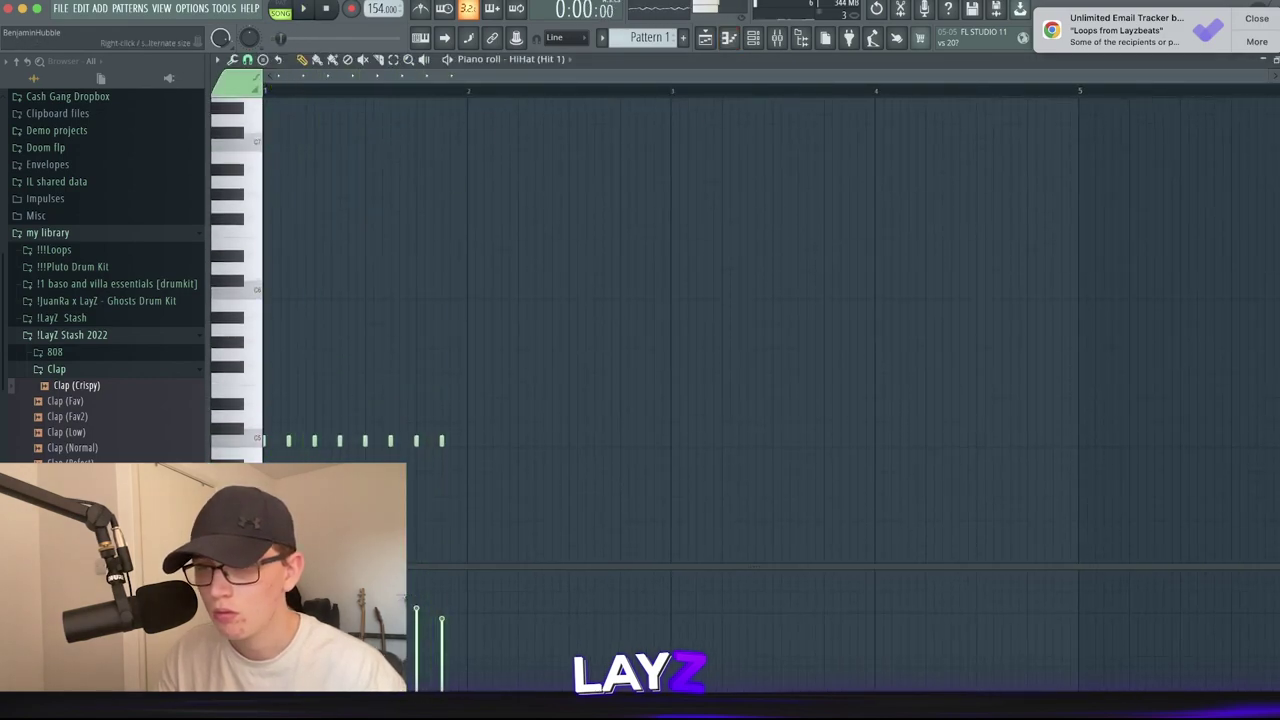
key(space)
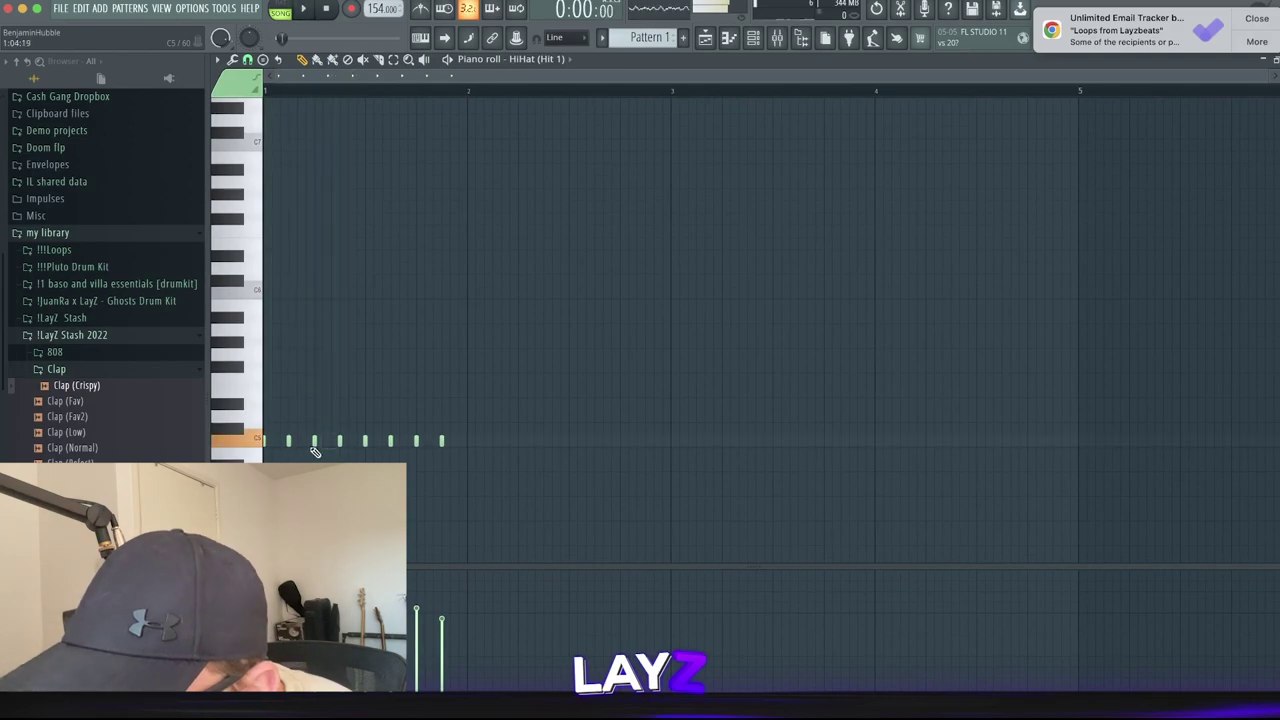
key(space)
key(space)
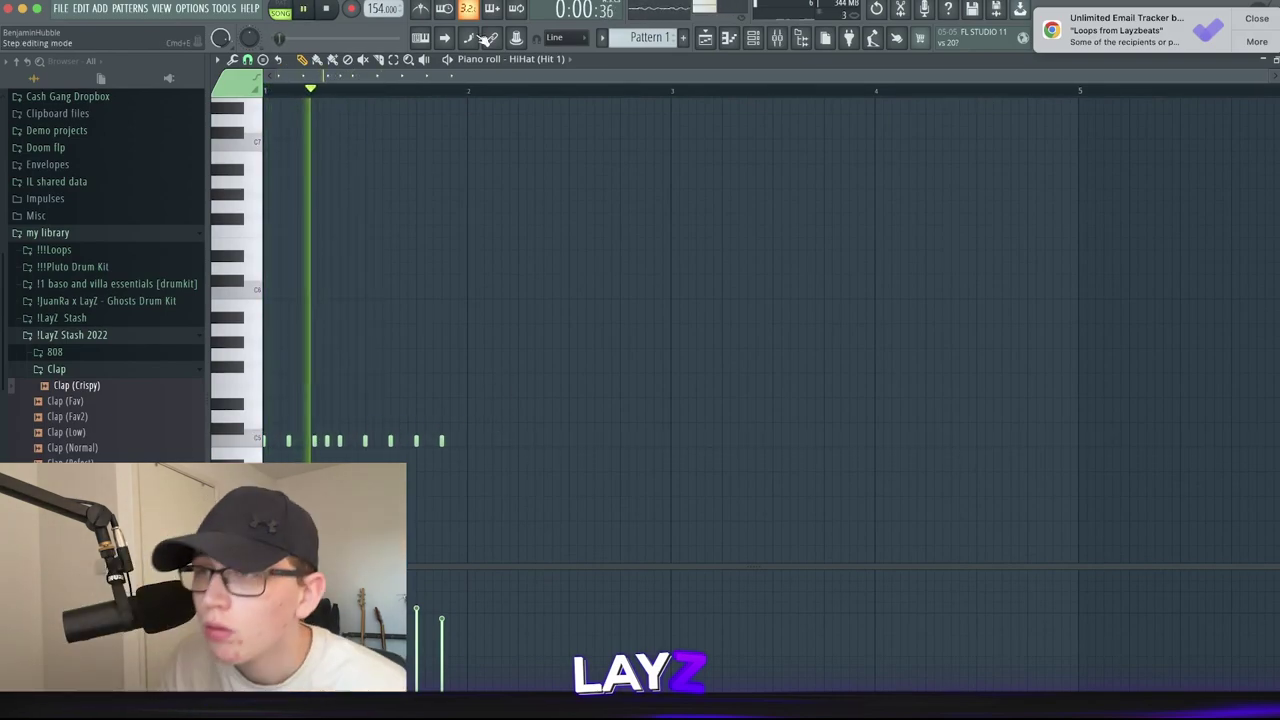
Duplicate the one-bar hi-hat pattern until it fills eight bars.
key(ctrl+a)
key(ctrl+b)
key(ctrl+b)
key(ctrl+b)
key(ctrl+b)
key(ctrl+b)
key(ctrl+b)
key(ctrl+b)
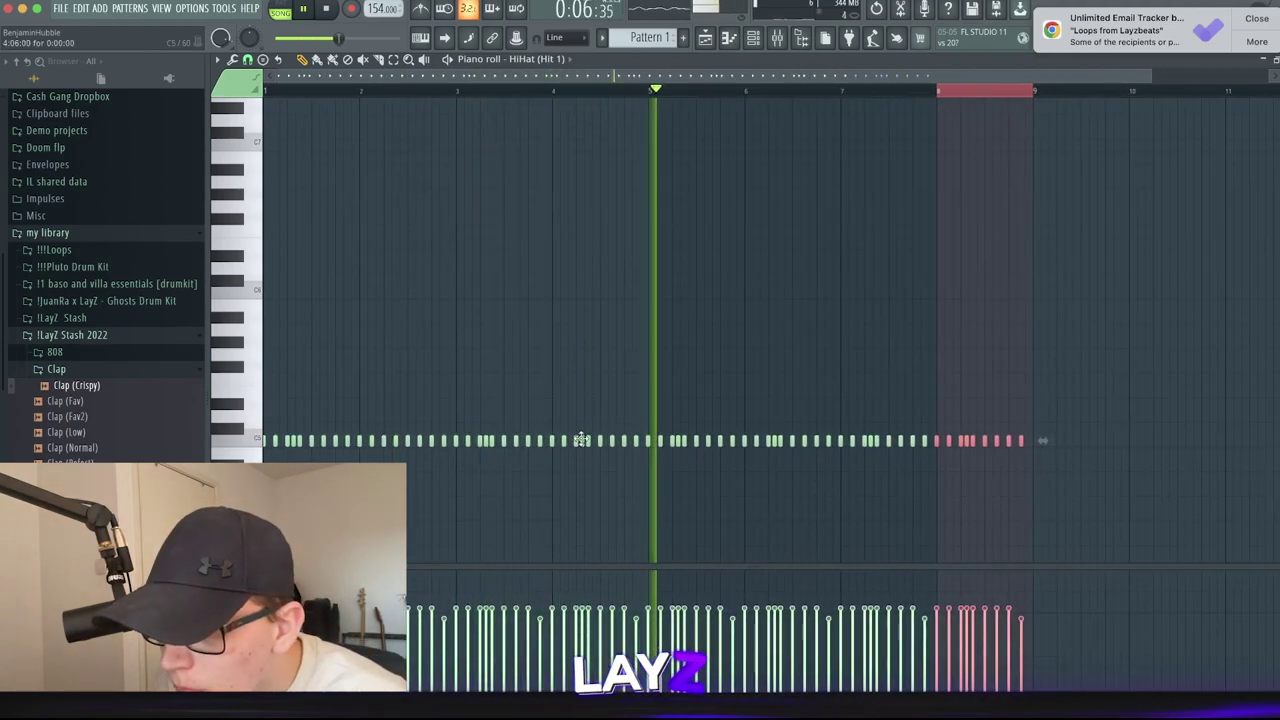
Rework the hi-hats into joined notes with extra hits only in alternate bars, and repeat bars 1 to 4 through bar 8.
key(ctrl+d)
key(space)
drag(687, 453, 1046, 443)
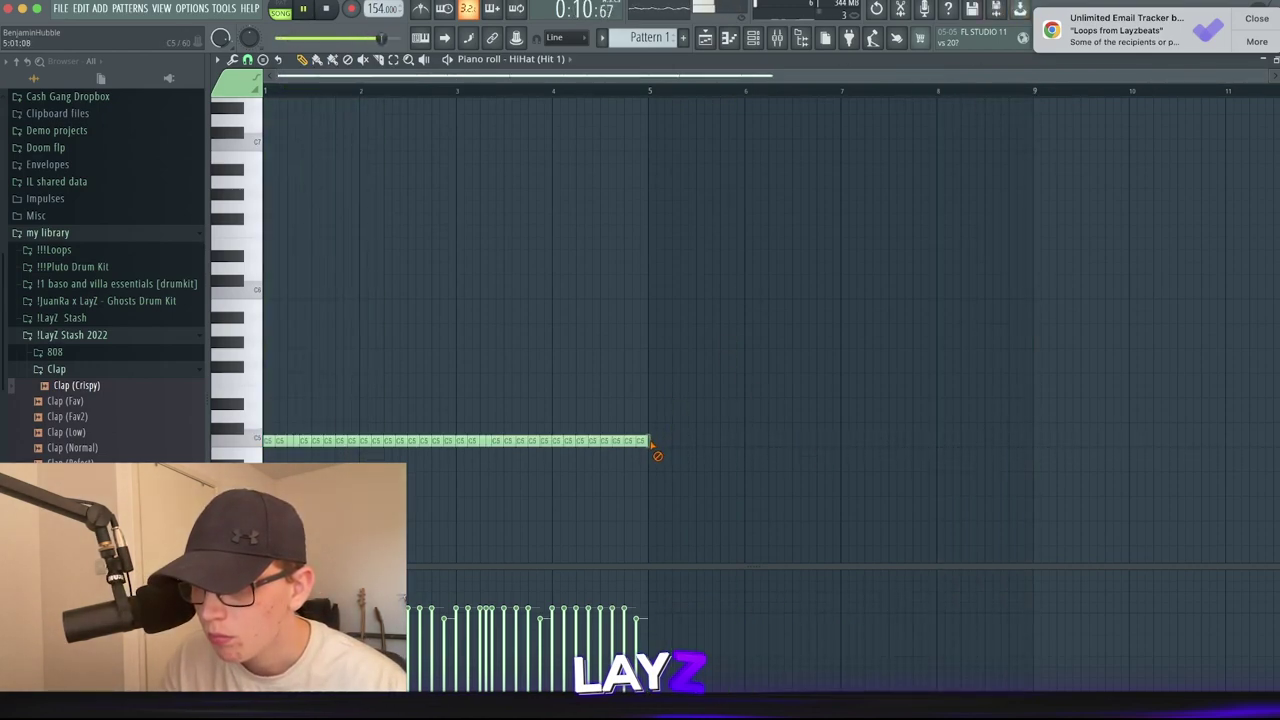
key(ctrl+b)
key(ctrl+d)
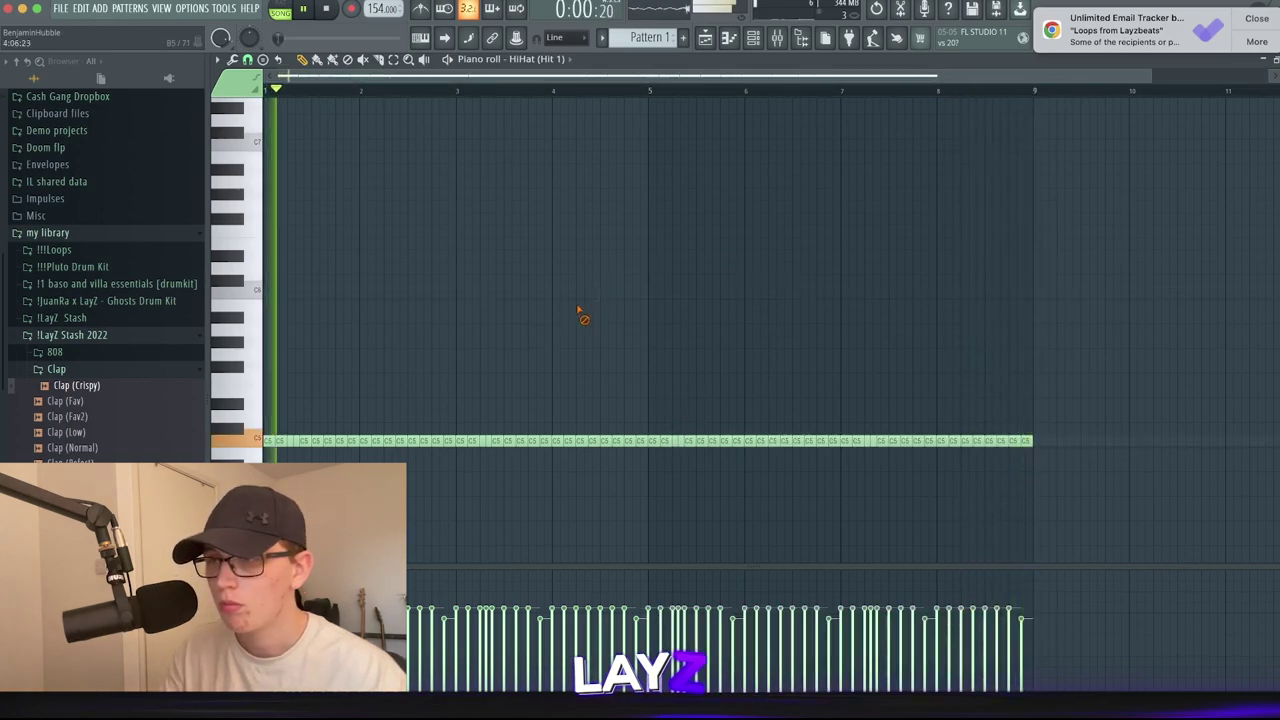
Repeat the one-bar Clap (Crispy) hit in its piano roll through bar 8.
click(527, 55)
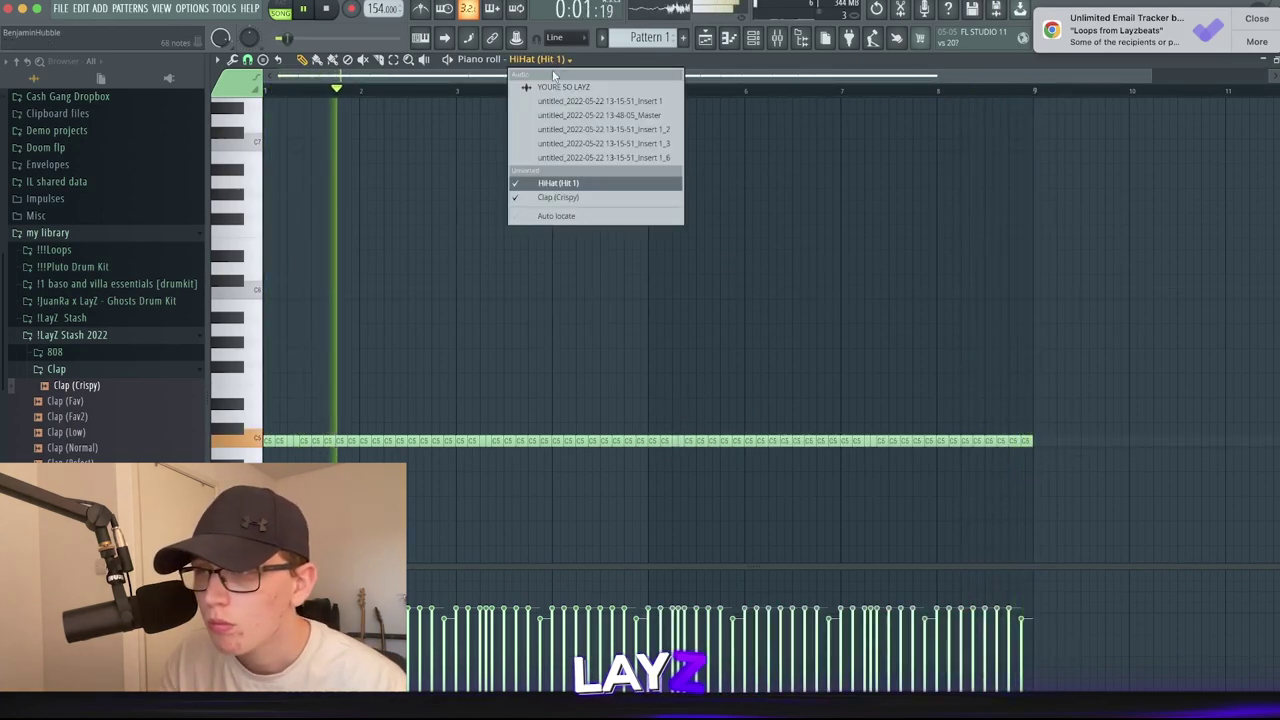
click(567, 203)
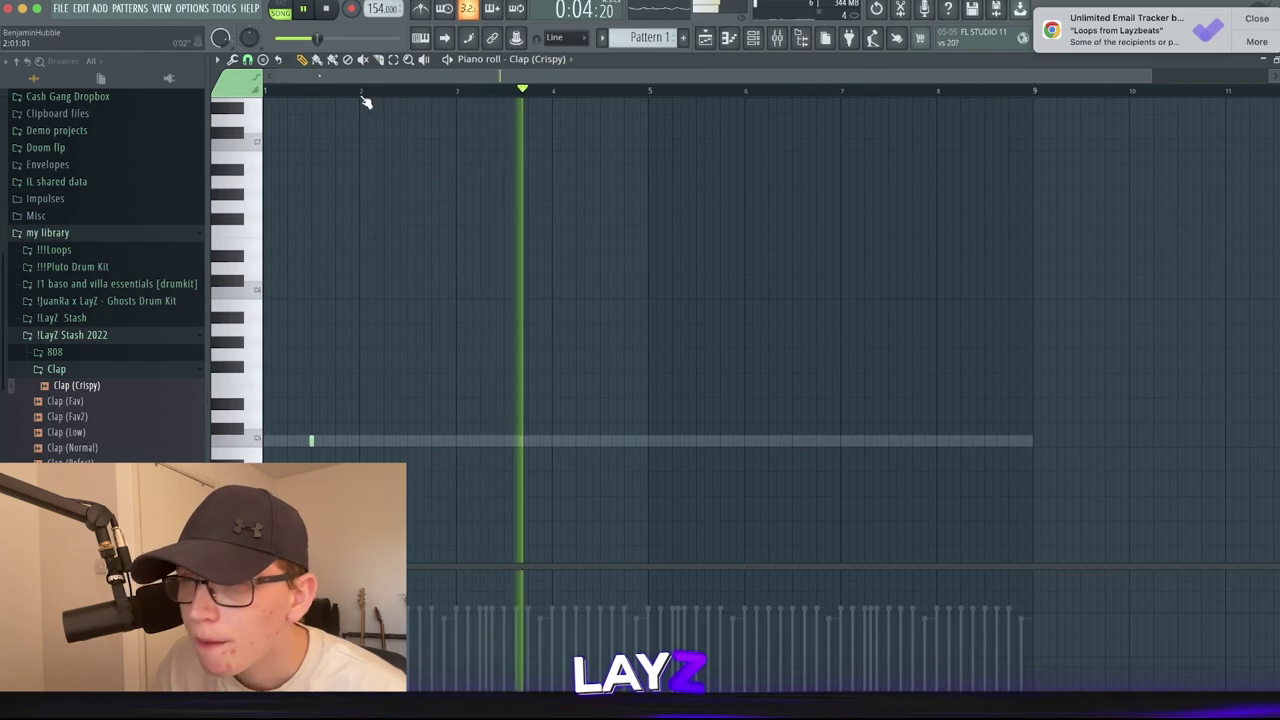
drag(362, 94, 260, 100)
key(ctrl+b)
key(ctrl+b)
key(ctrl+b)
key(ctrl+b)
key(ctrl+b)
key(ctrl+b)
key(ctrl+b)
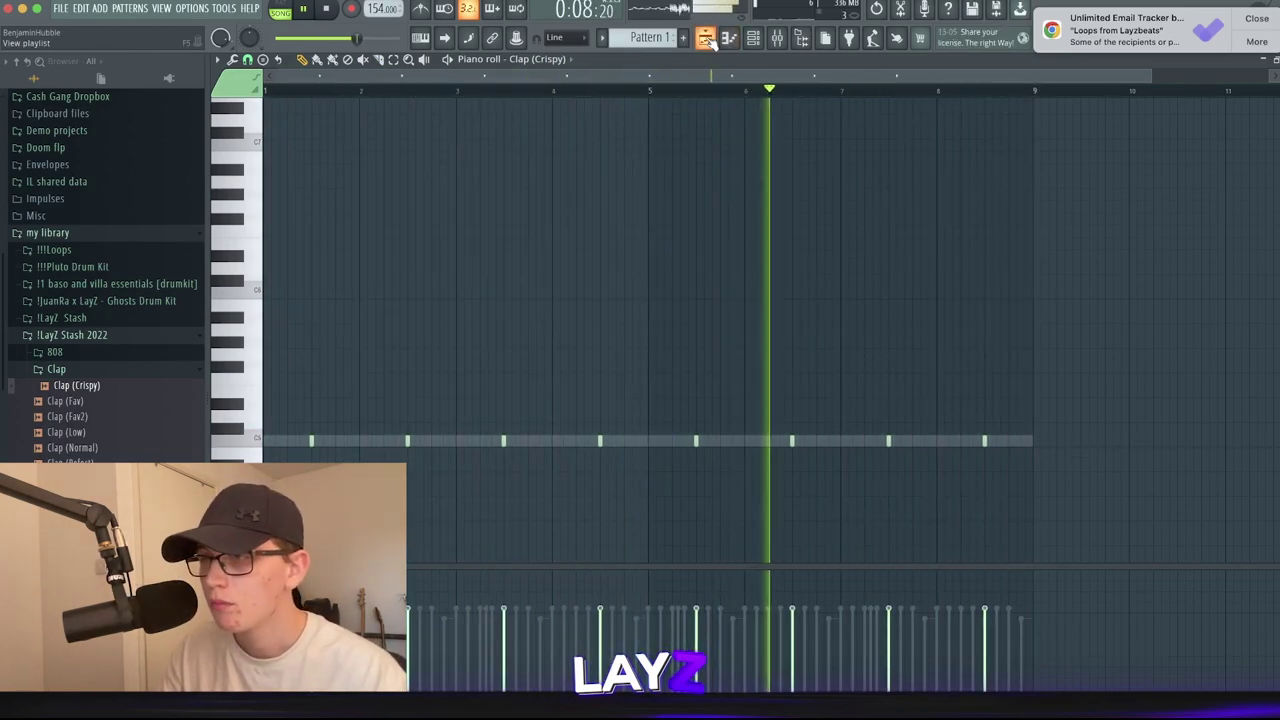
Add the Snare (Overused) sample as a new channel with hits on steps 19, 31, 47 and 51.
click(753, 40)
click(753, 40)
click(80, 371)
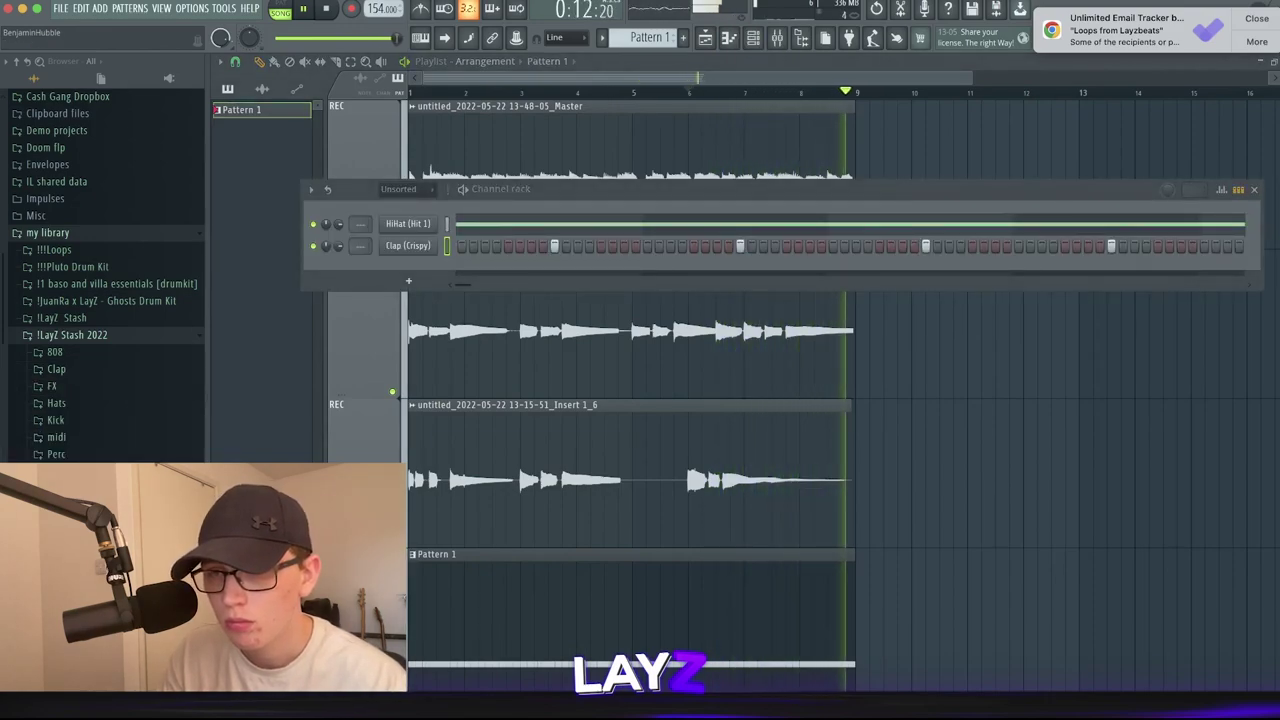
drag(80, 560, 398, 265)
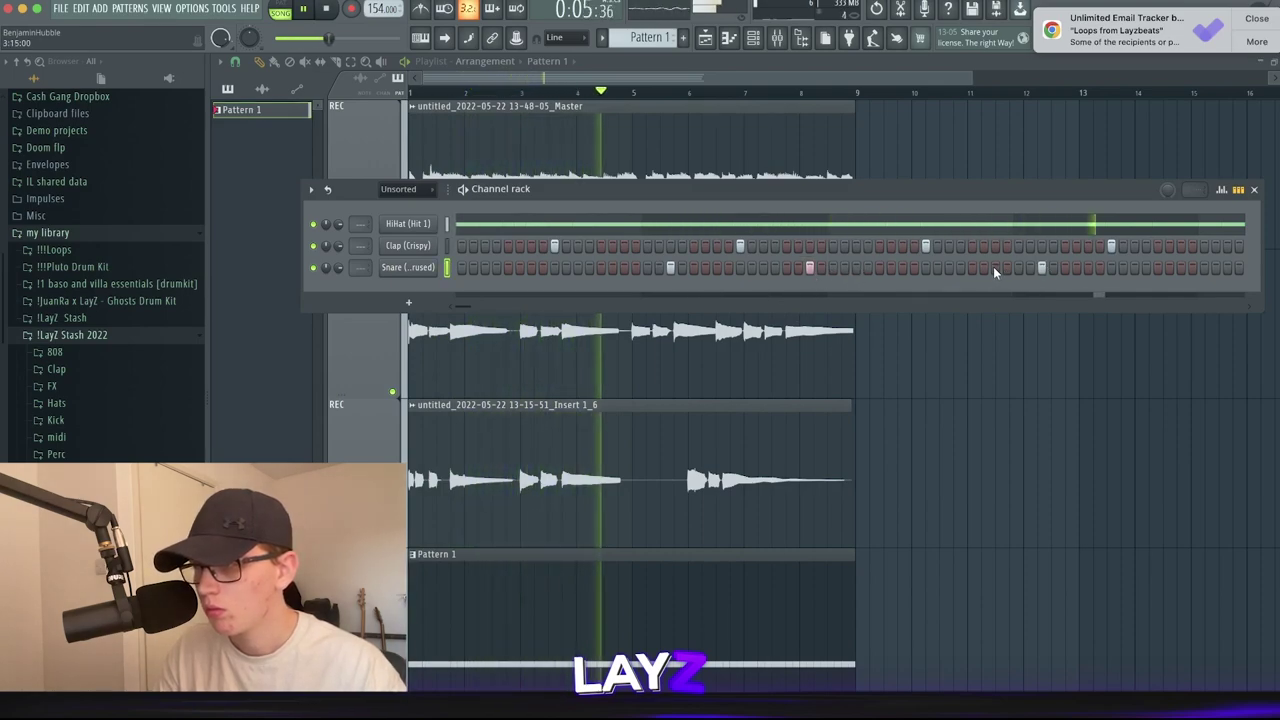
Duplicate the four-bar Snare (Overused) pattern into bars 5 to 8 in its piano roll.
right_click(414, 272)
click(502, 266)
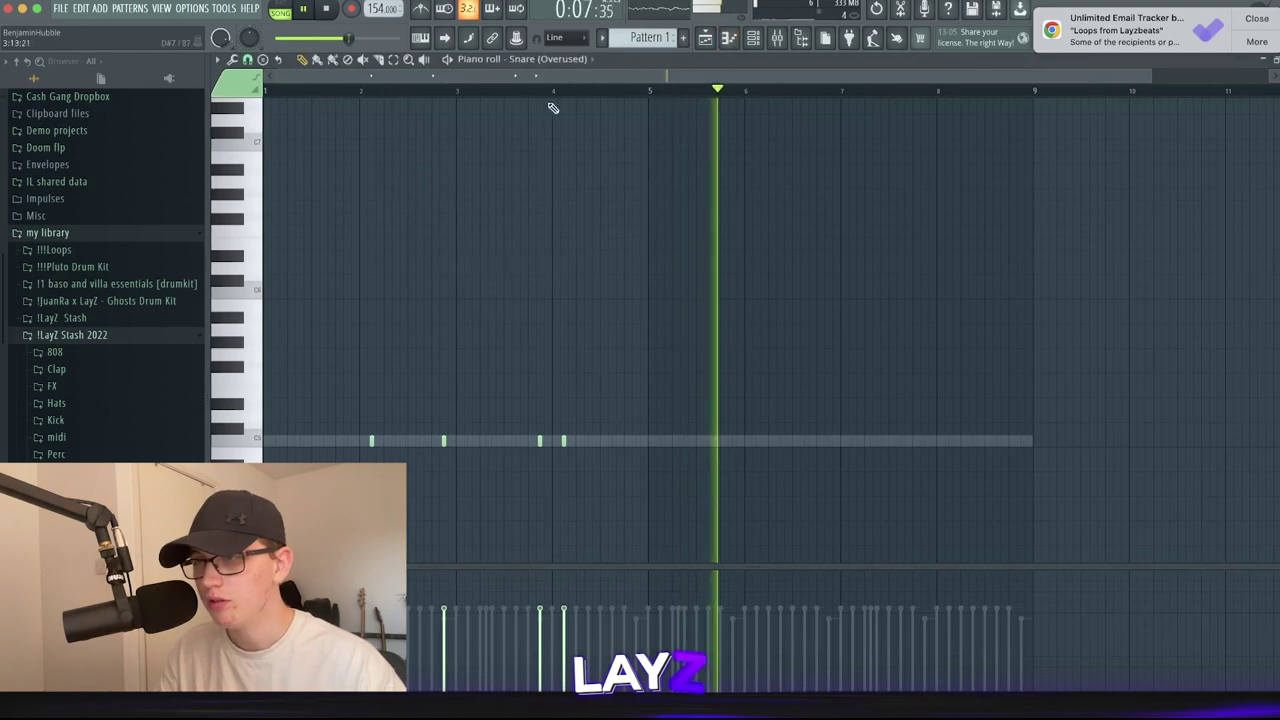
drag(652, 98, 265, 92)
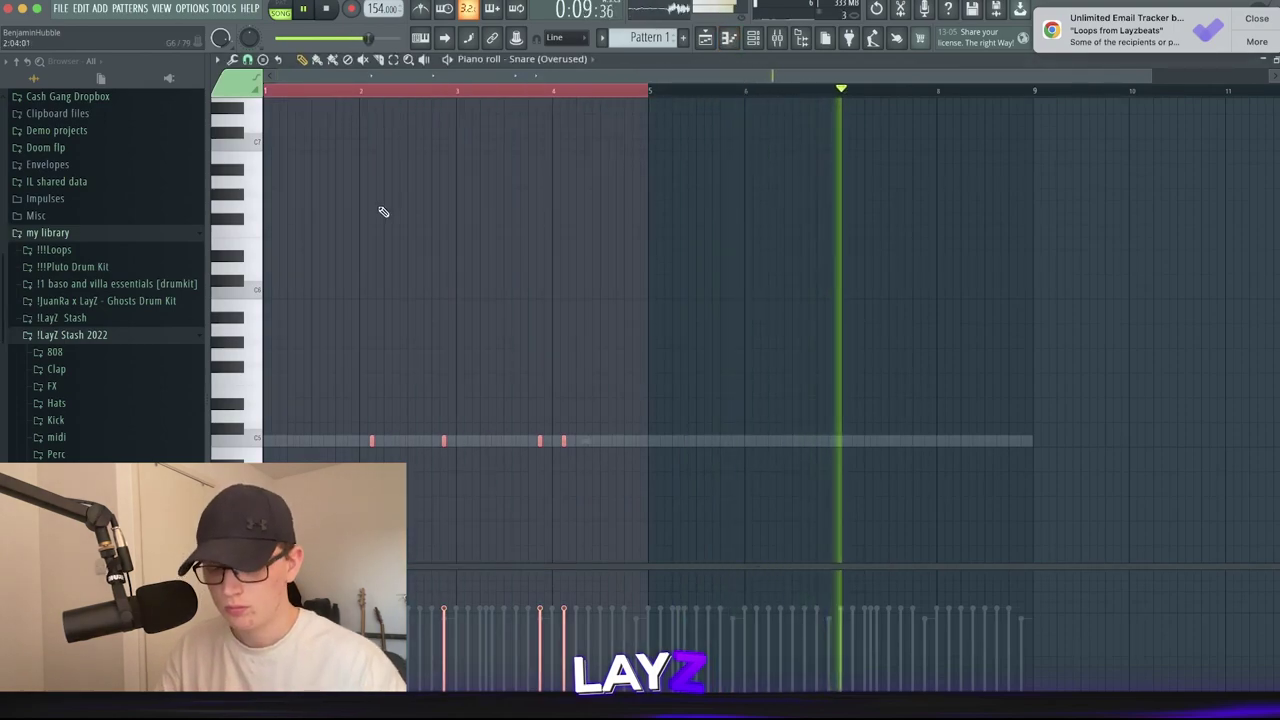
key(ctrl+b)
Load ValhallaVintageVerb into slot 4 of mixer insert 3, after Ozone Imager 2.
click(722, 41)
click(759, 41)
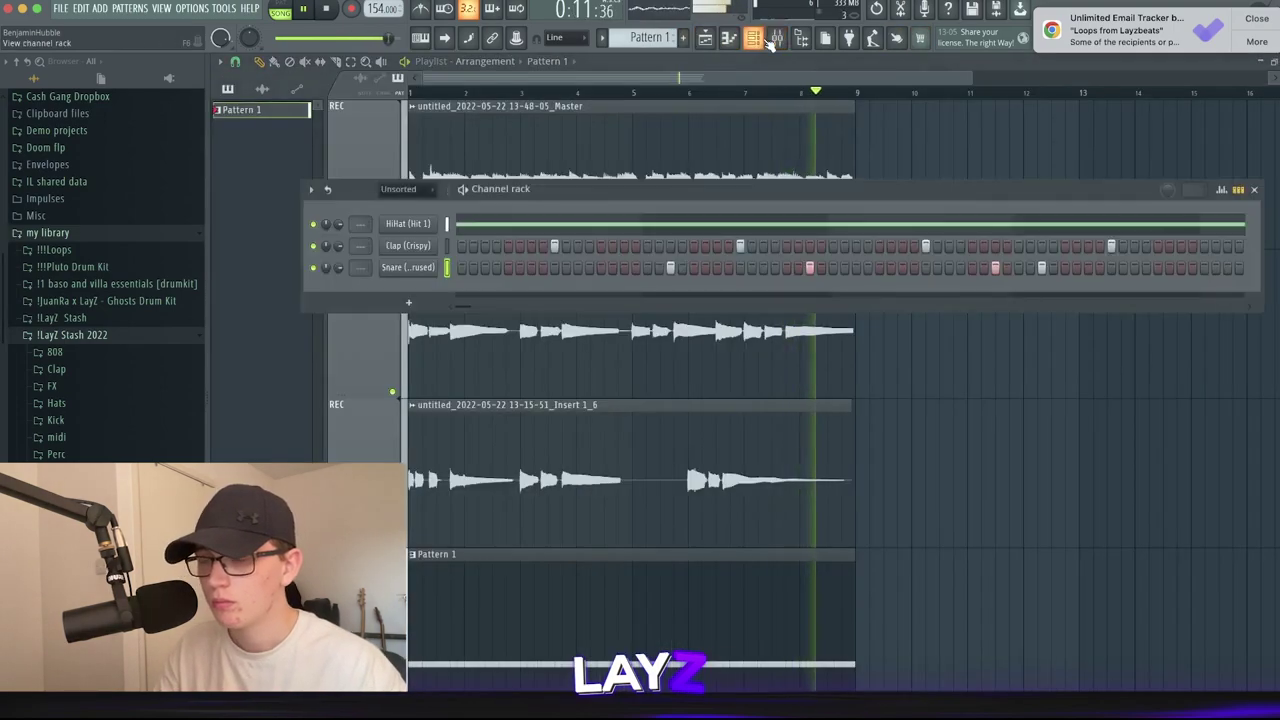
click(759, 41)
click(777, 38)
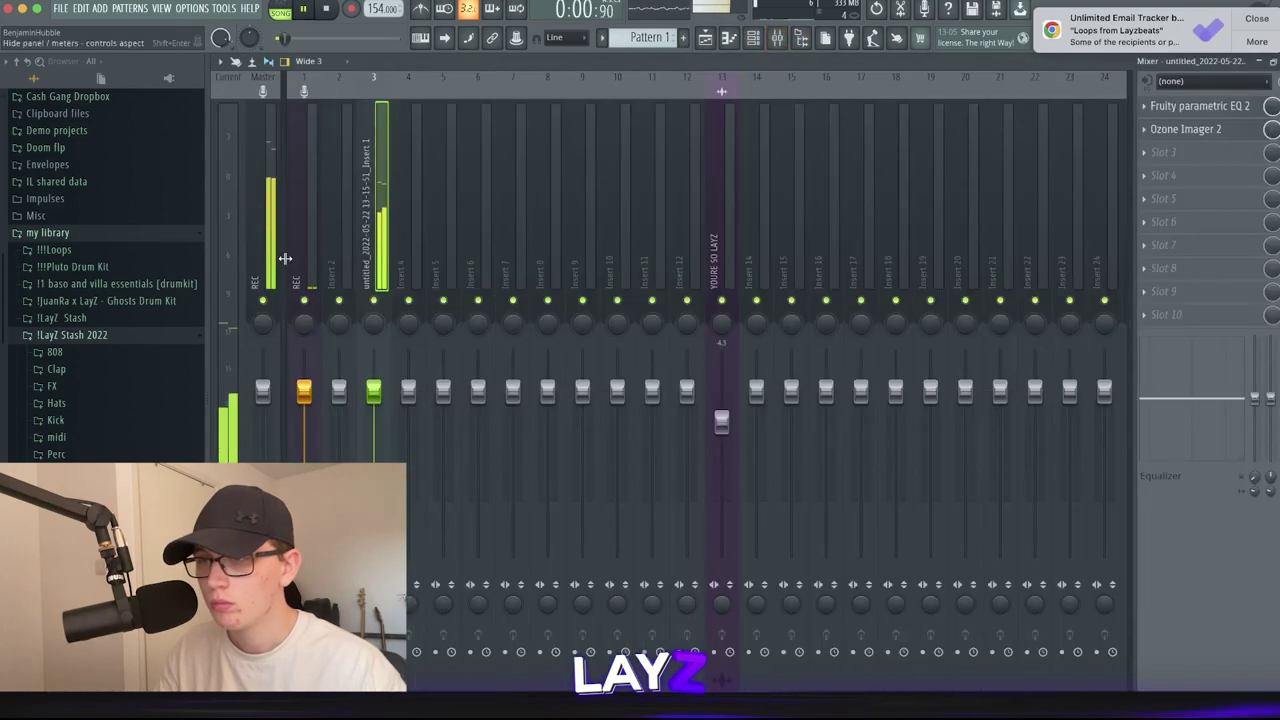
click(1224, 172)
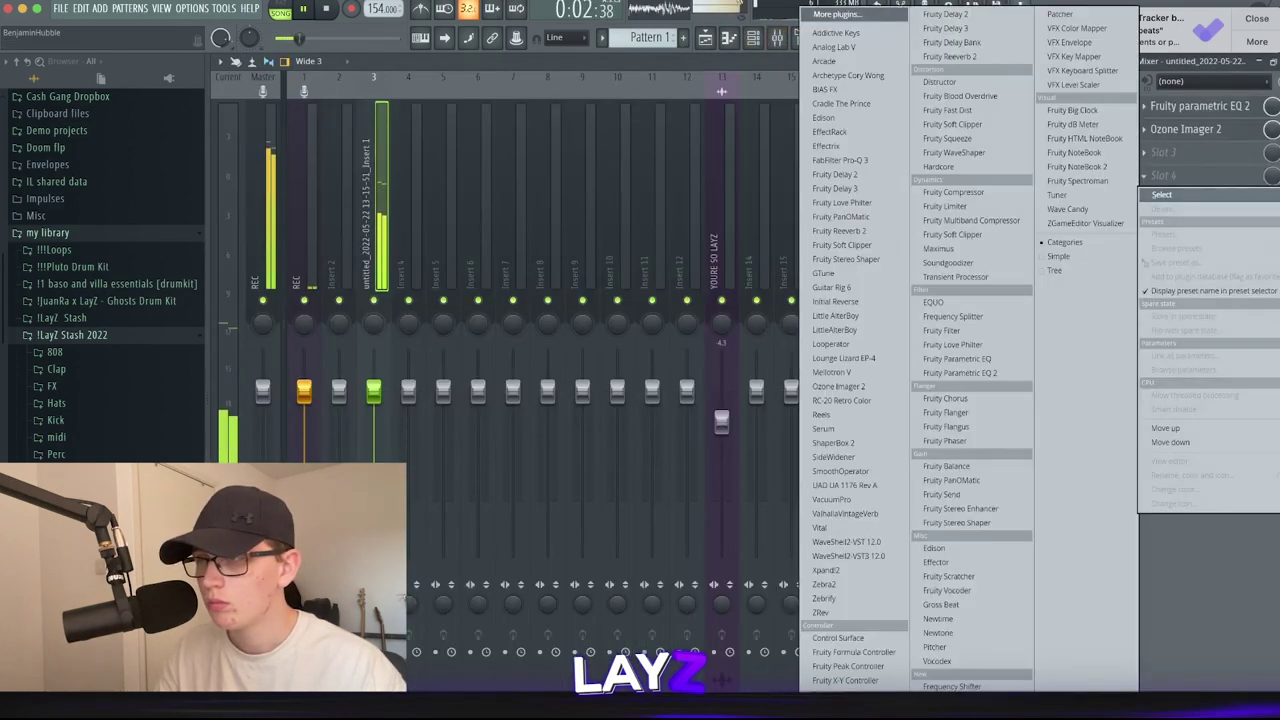
click(876, 20)
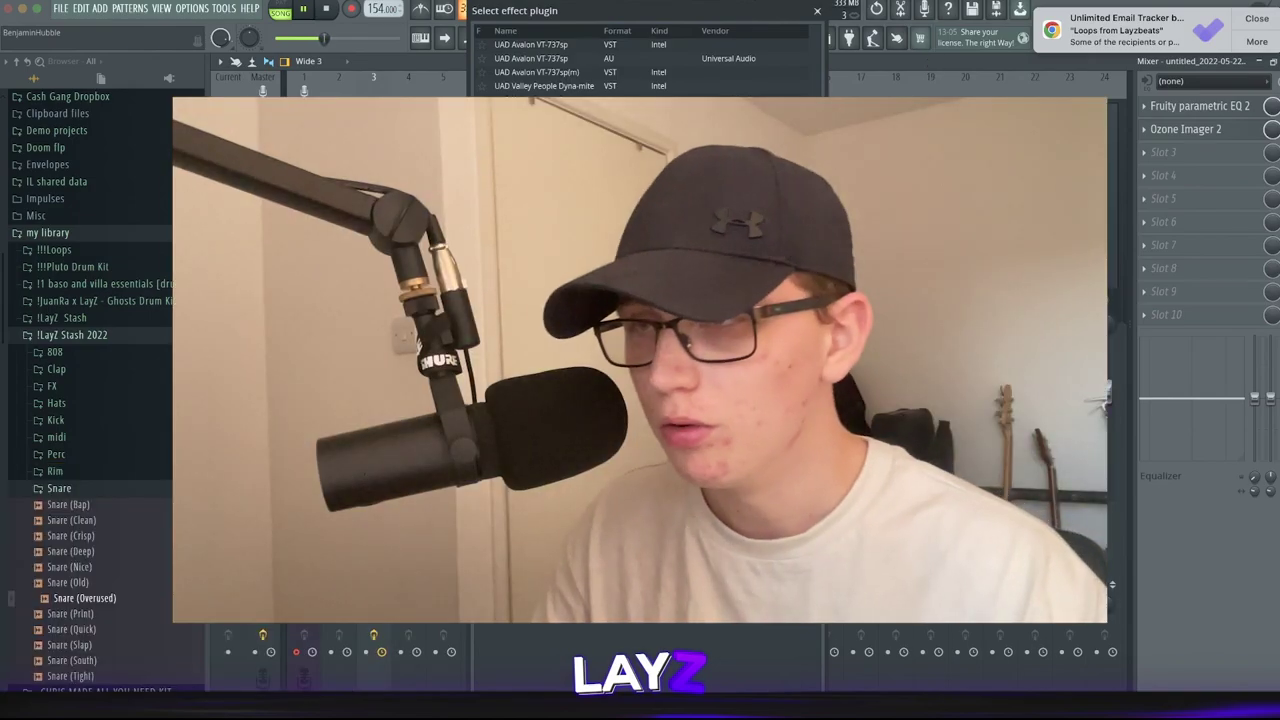
double_click(540, 155)
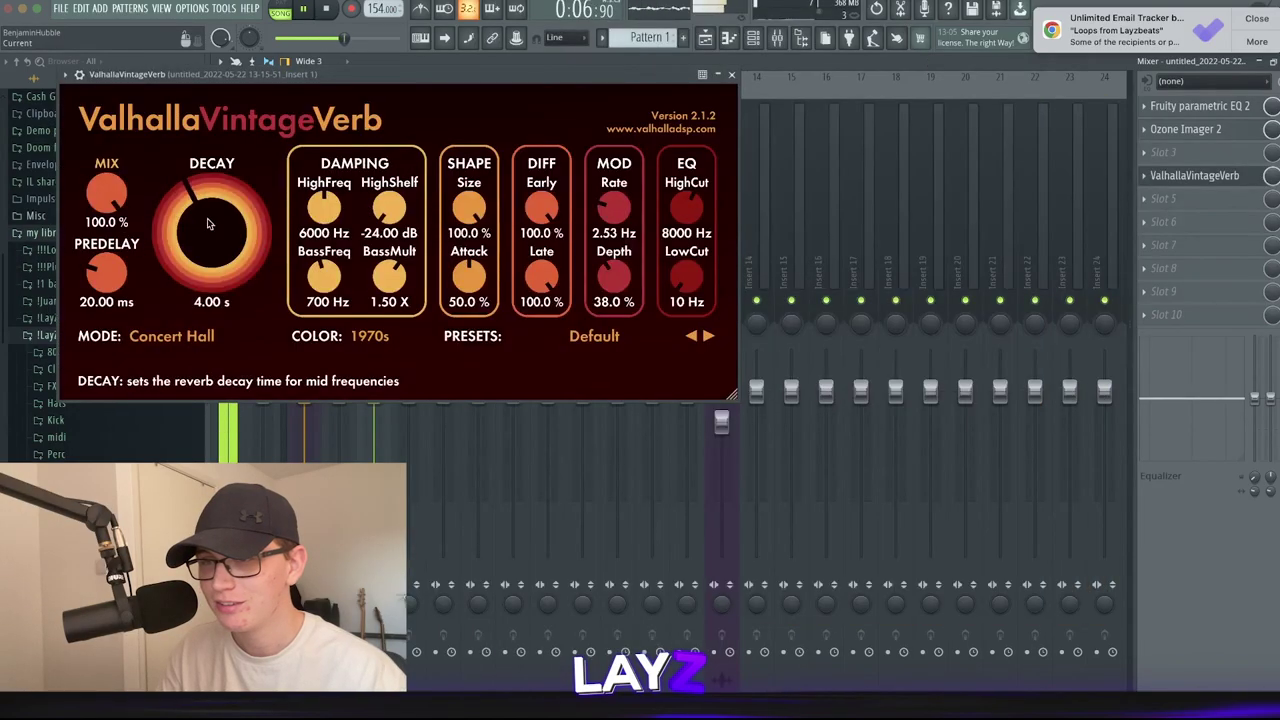
Set the reverb's decay to 2.10 s and mix to about 33 %, and lower insert 3's volume to -1.2 dB.
drag(198, 208, 198, 218)
drag(106, 193, 101, 315)
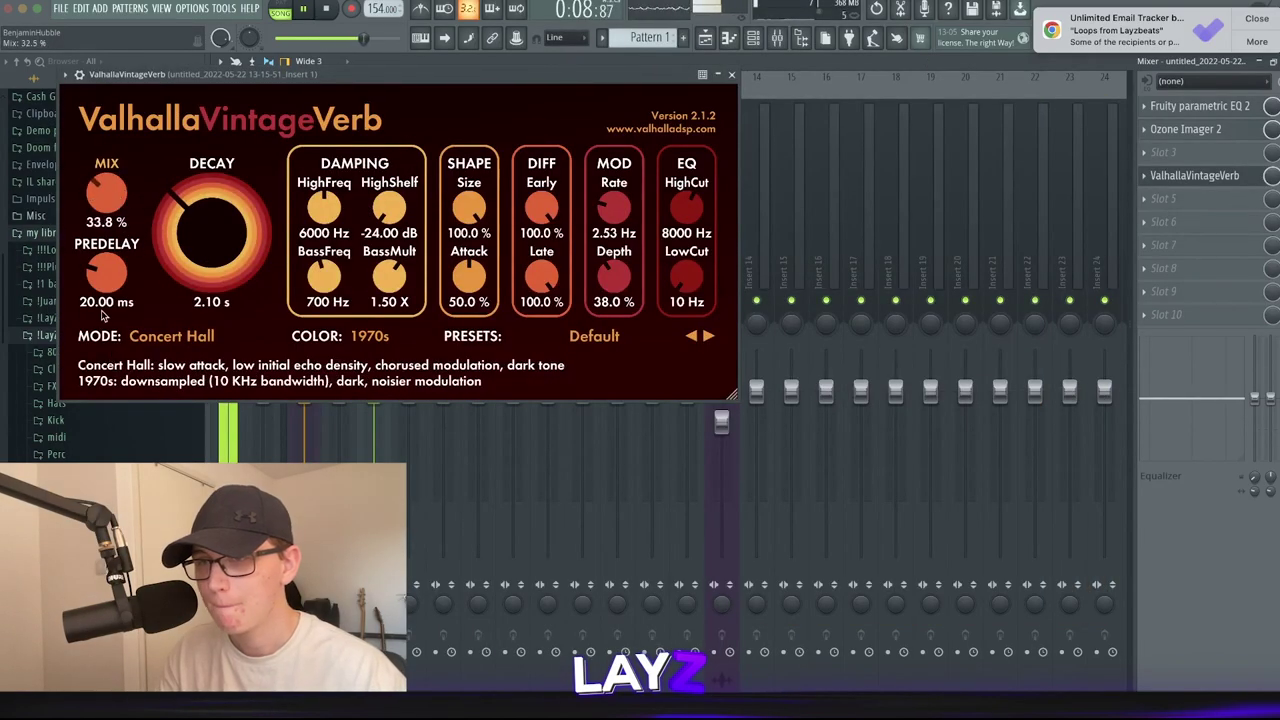
click(729, 76)
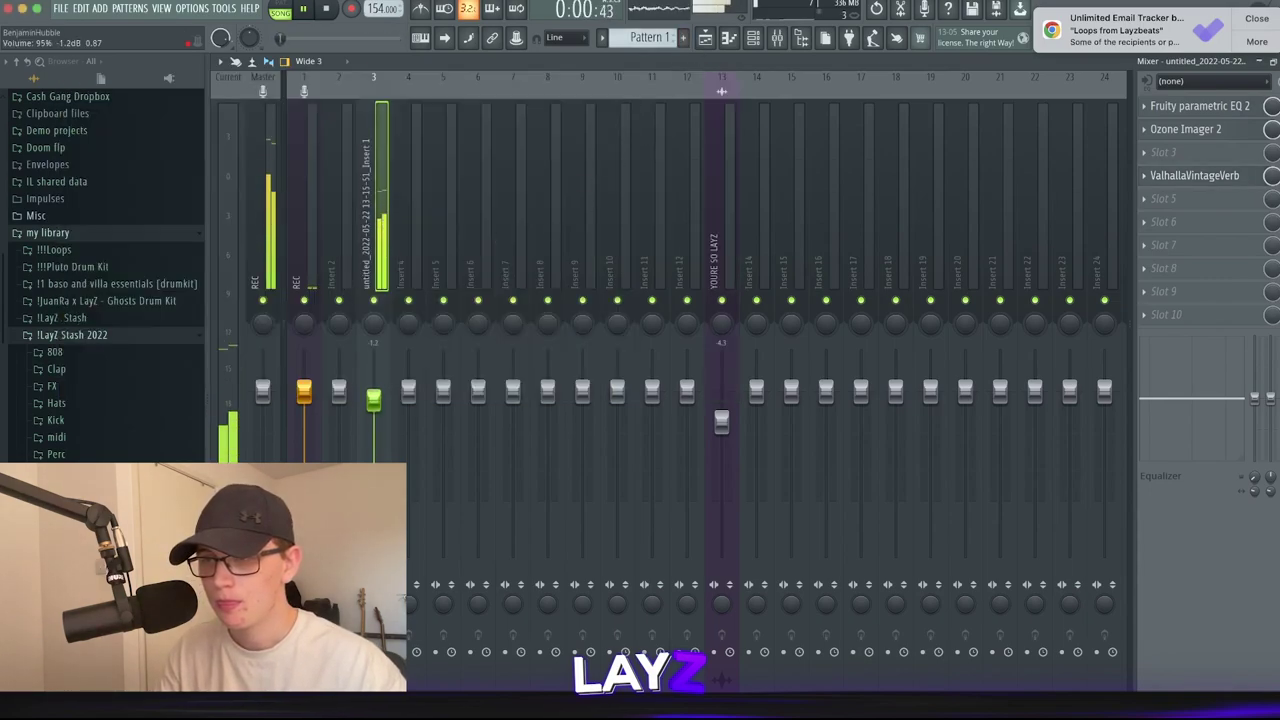
click(712, 38)
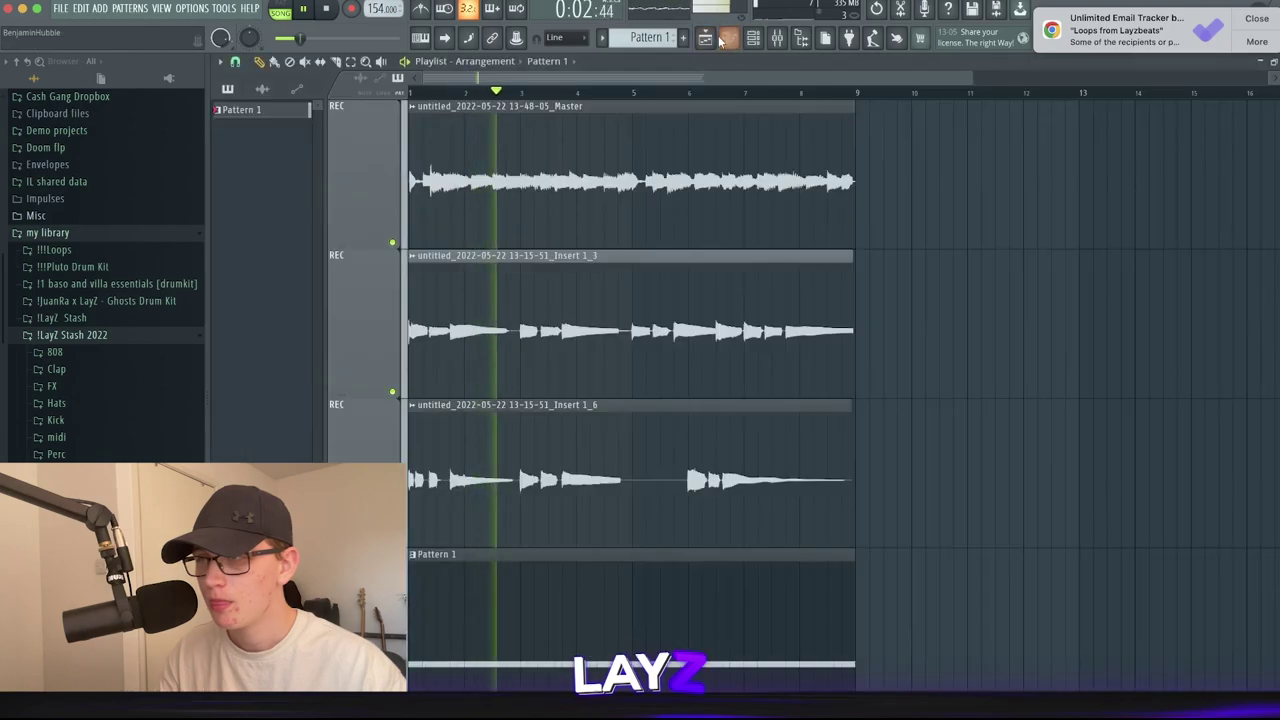
click(712, 38)
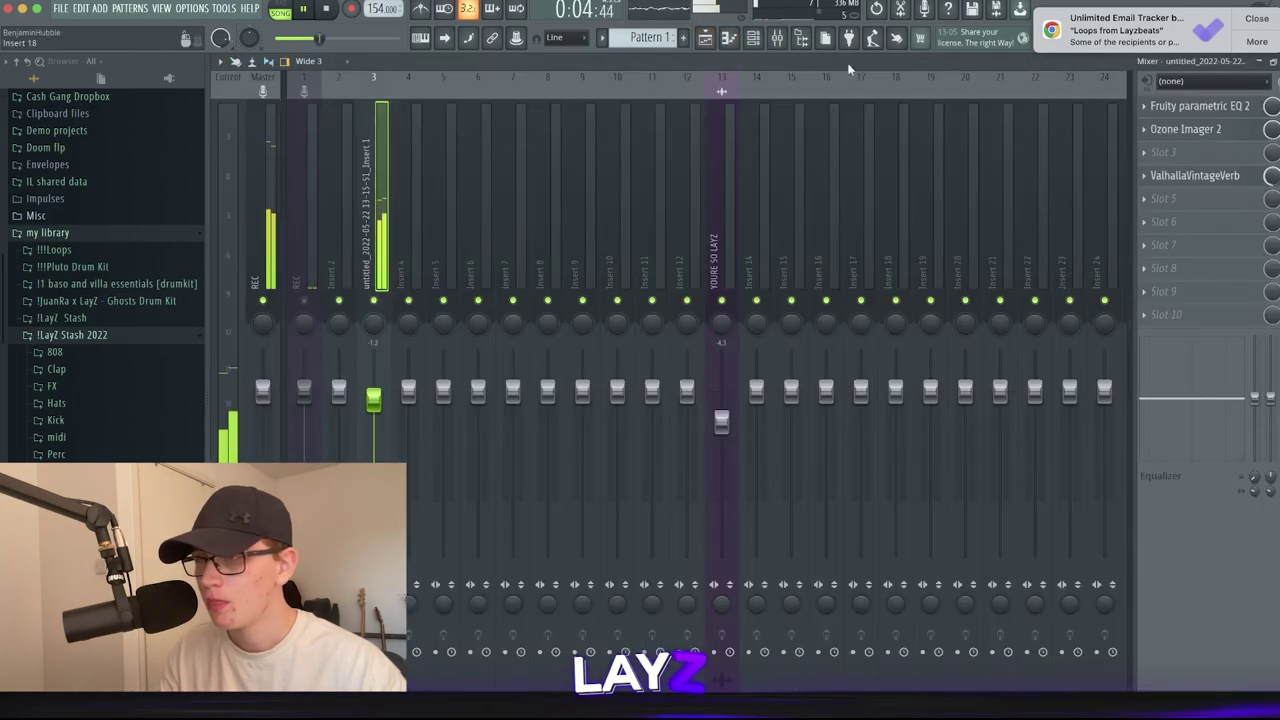
Add the 808 (Thick) sample from the stash's 808 folder as a new channel.
click(705, 39)
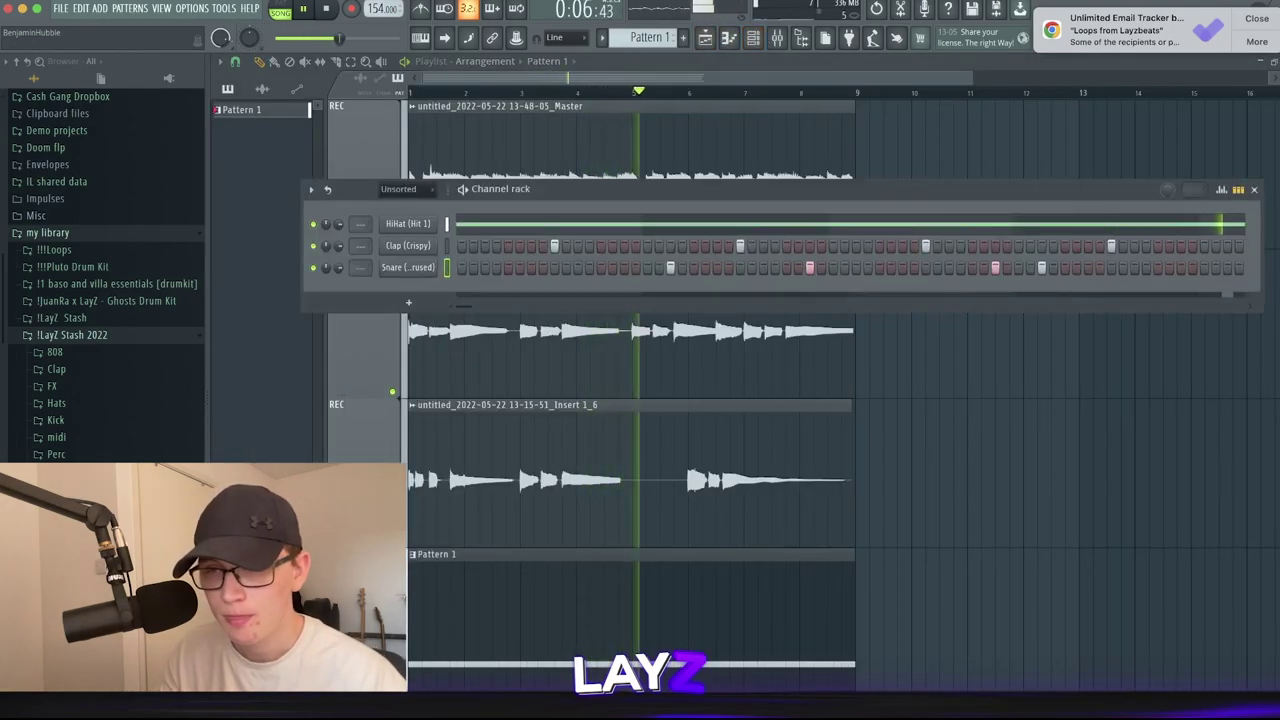
click(60, 352)
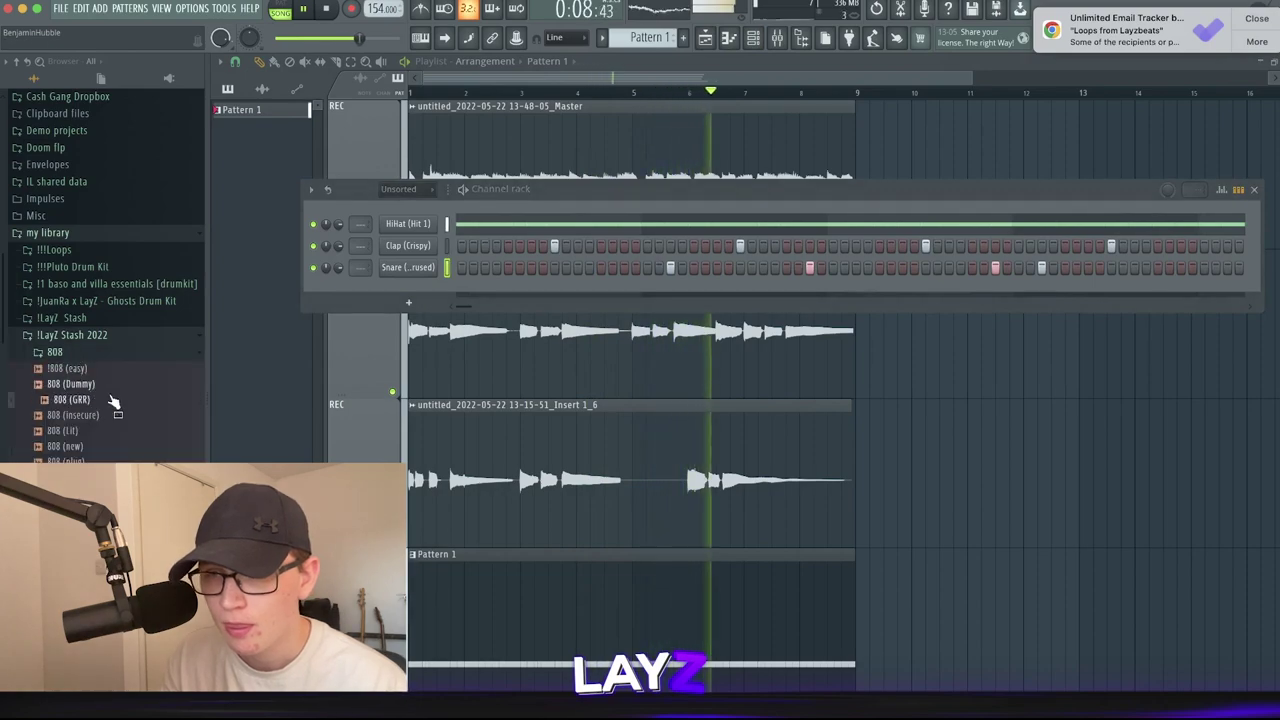
drag(68, 493, 403, 288)
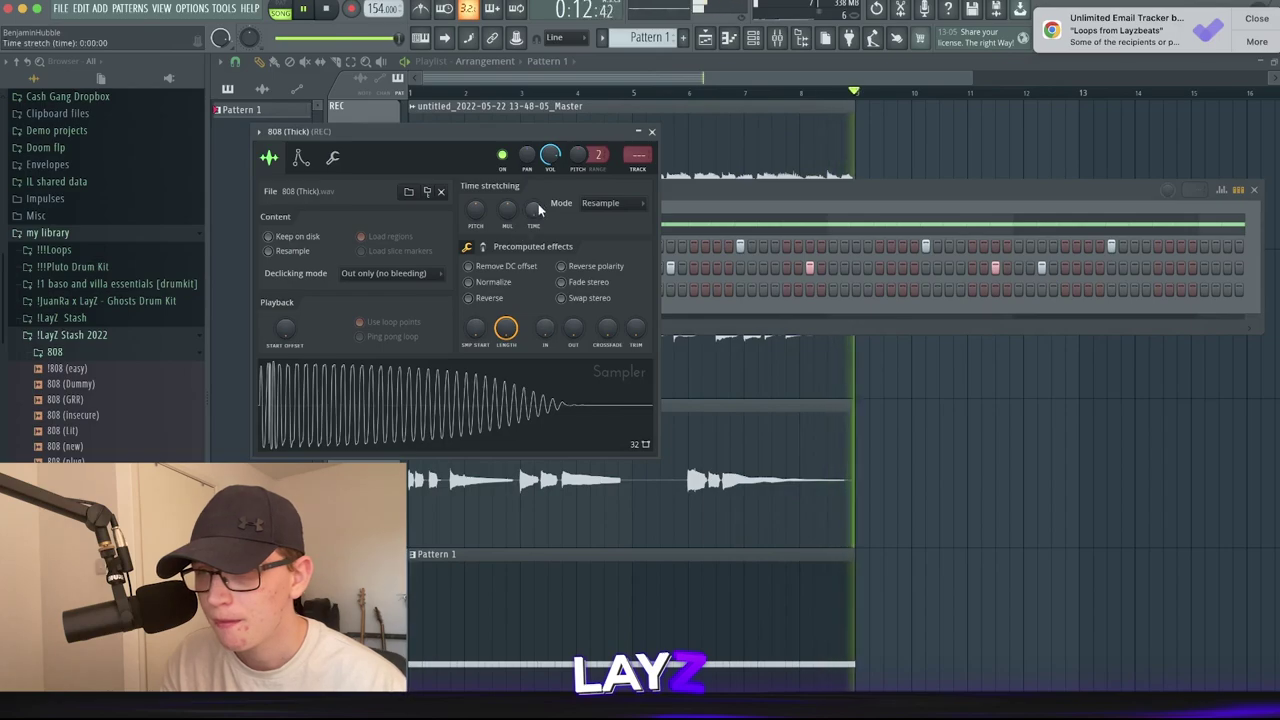
click(651, 132)
Place G#6 notes on steps 1 and 7 of bar 1 in the 808 (Thick) piano roll.
click(494, 290)
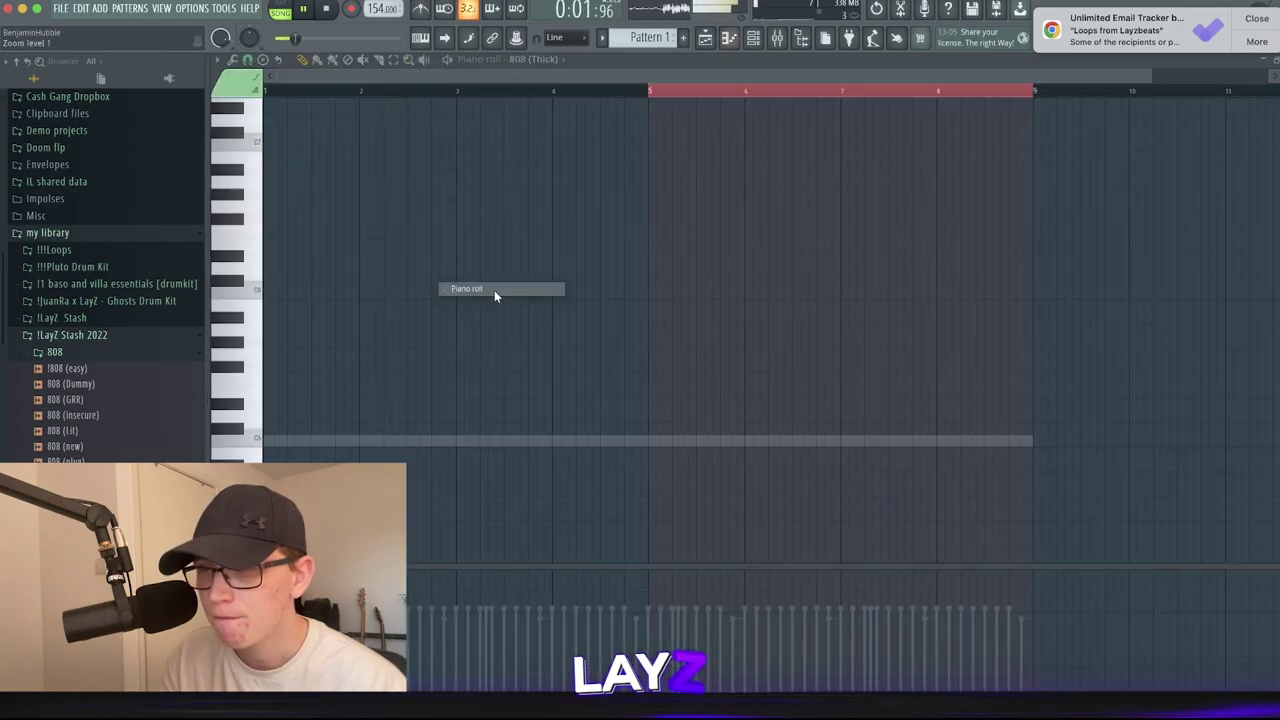
double_click(722, 91)
key(space)
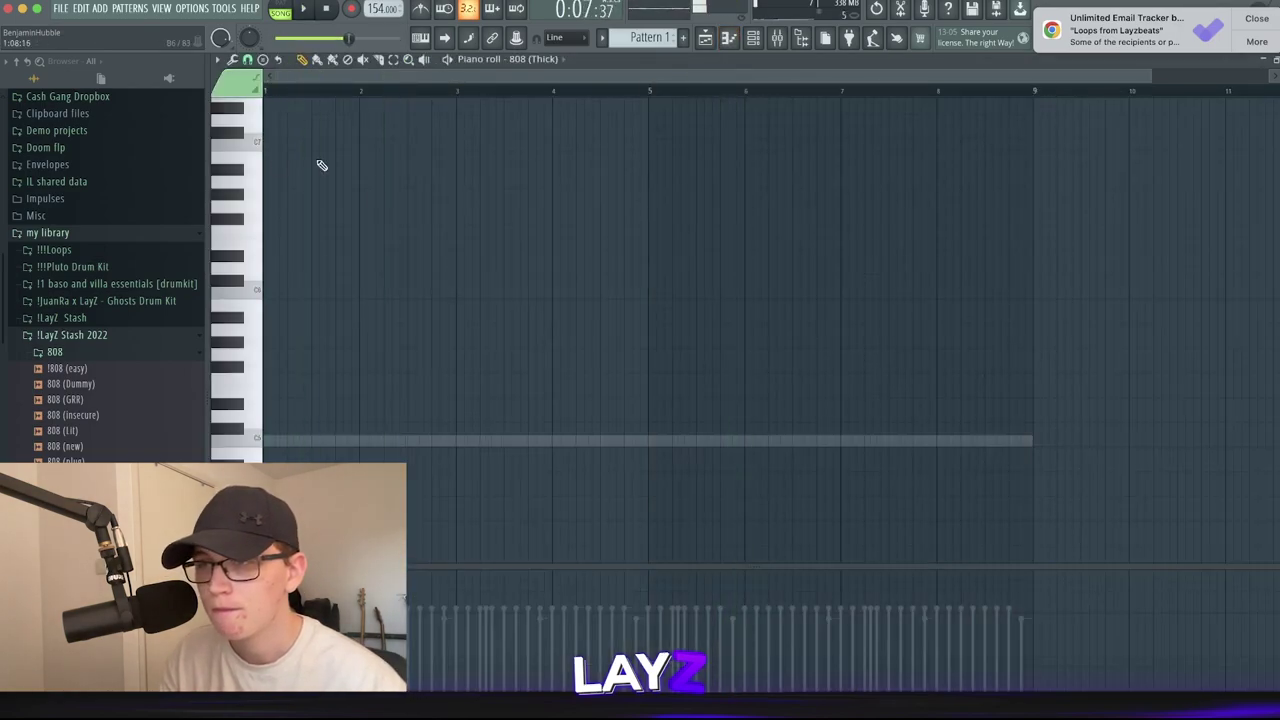
scroll(283, 191, up, 4)
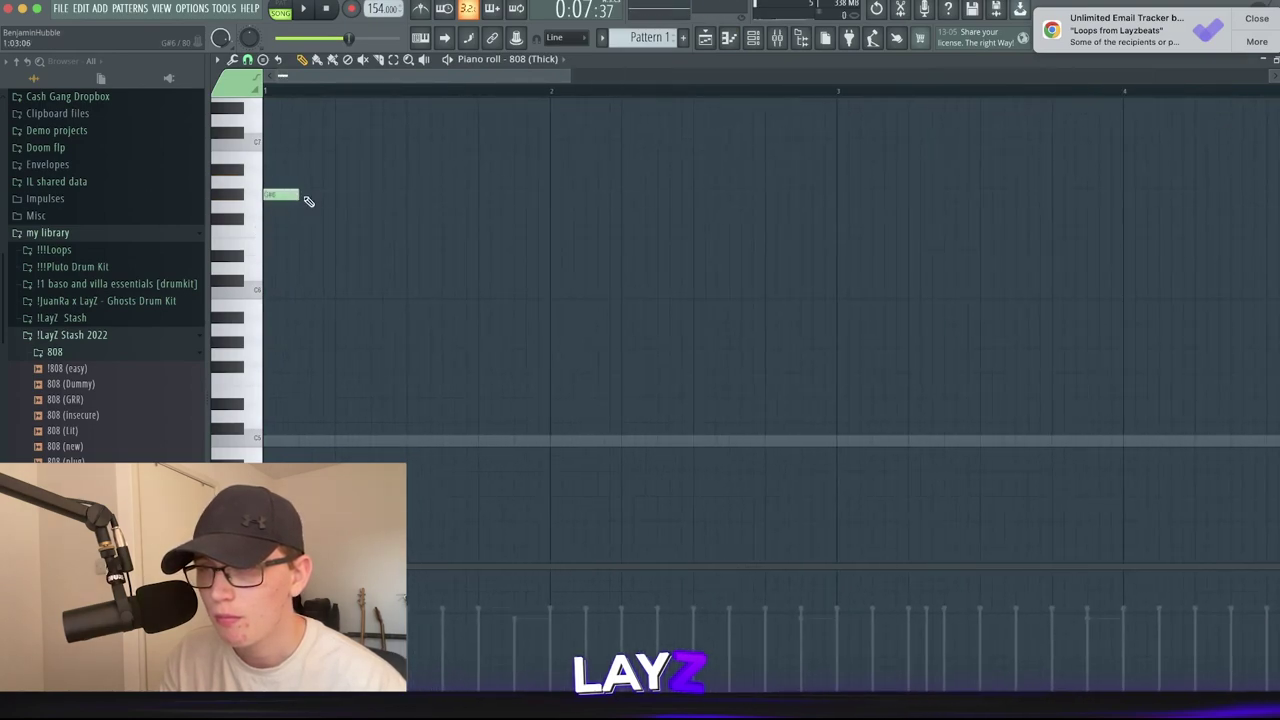
key(space)
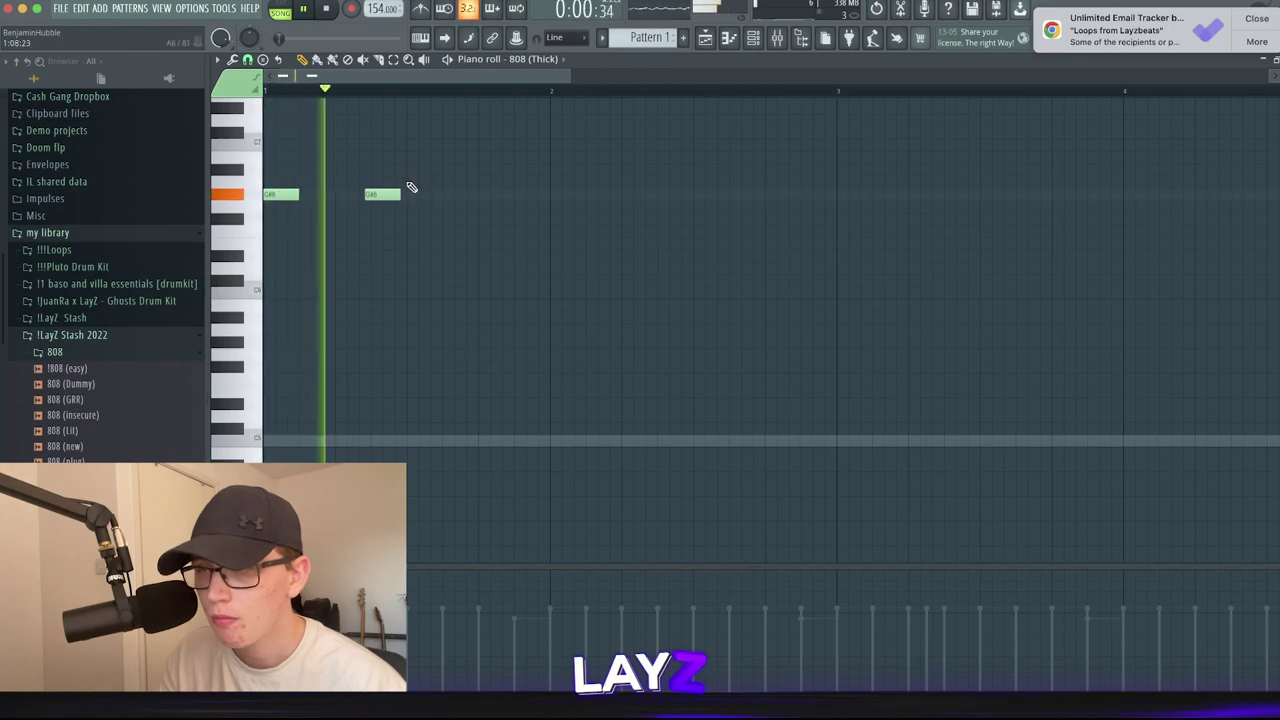
Add 808 F#6 notes on step 13 of bar 1 and steps 5 and 11 of bar 2.
click(466, 255)
key(space)
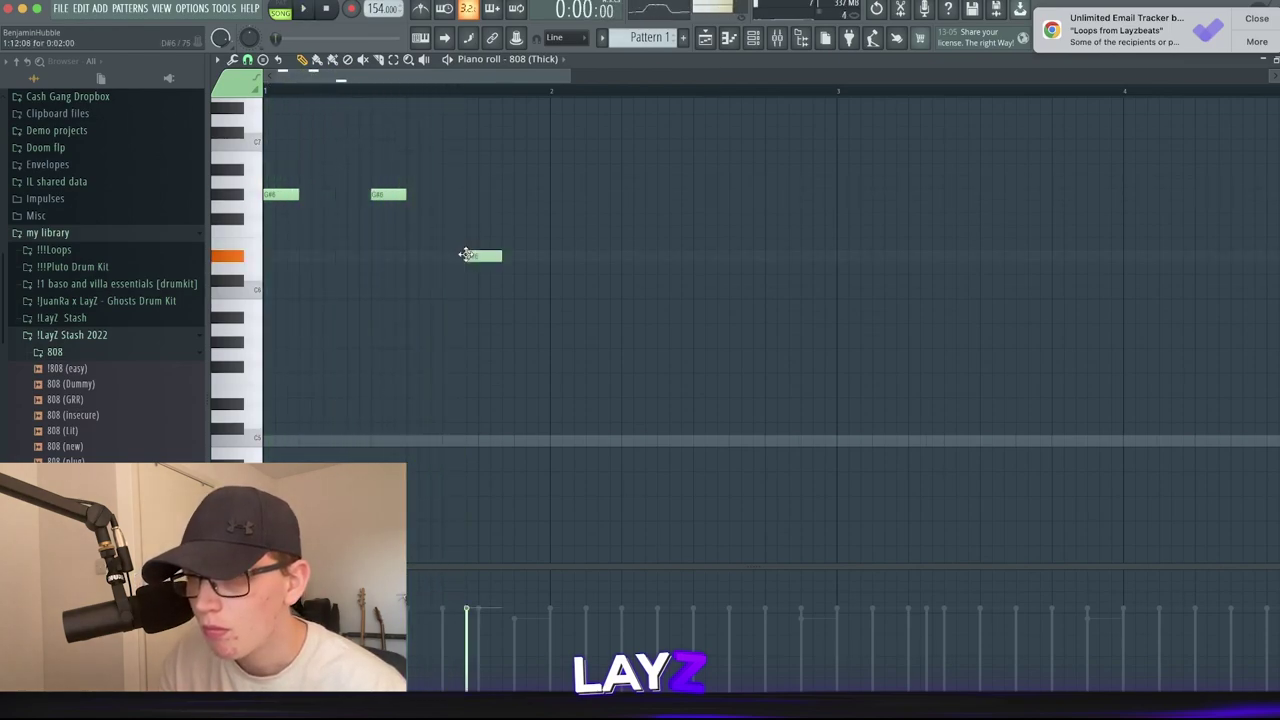
click(482, 220)
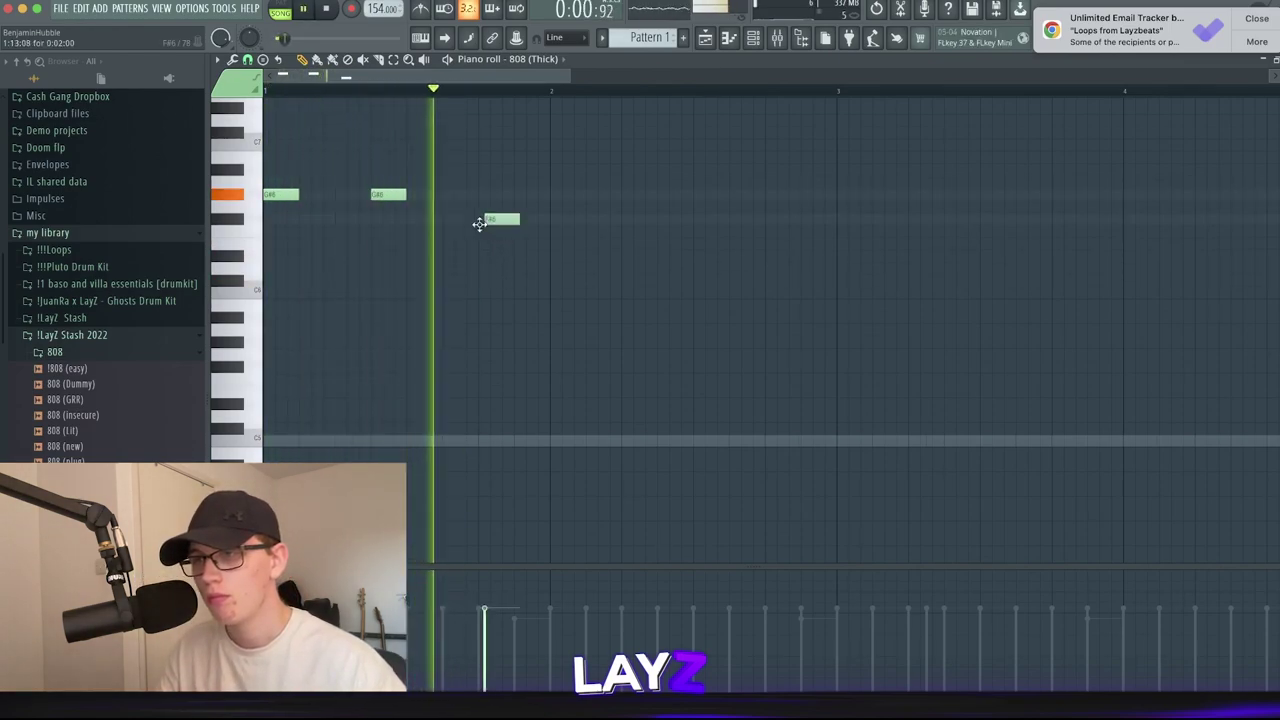
click(637, 220)
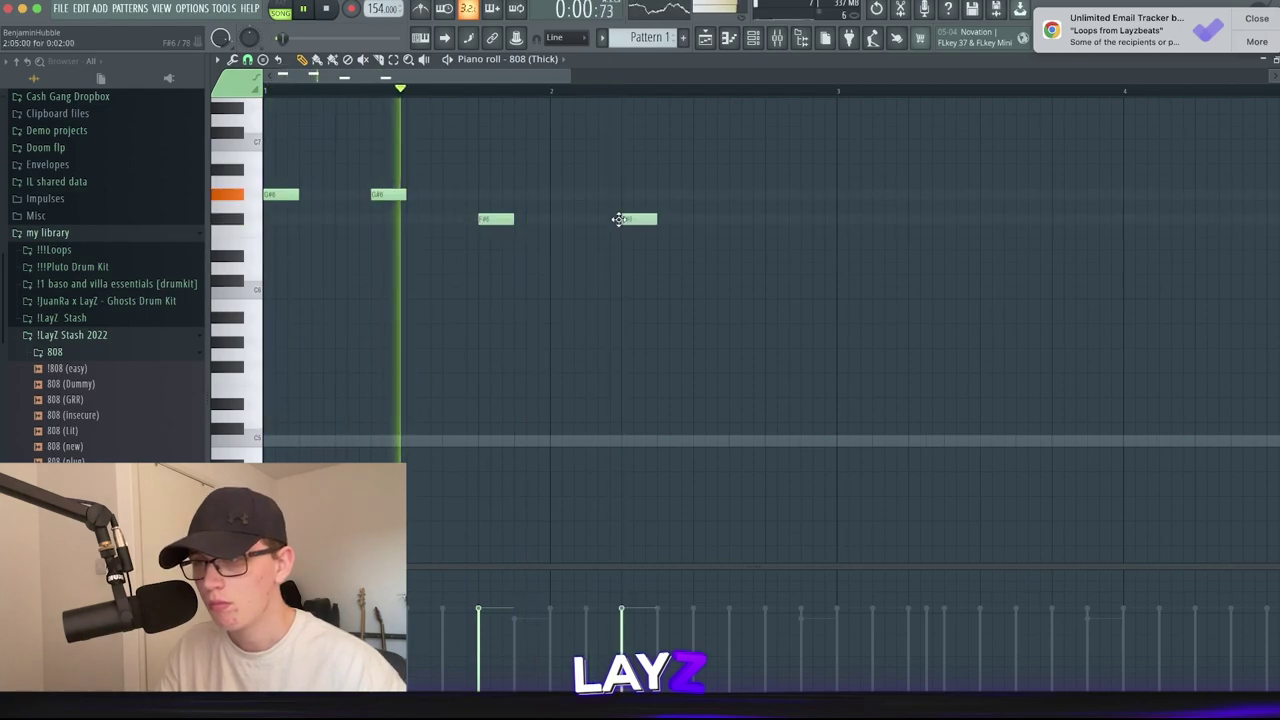
click(731, 220)
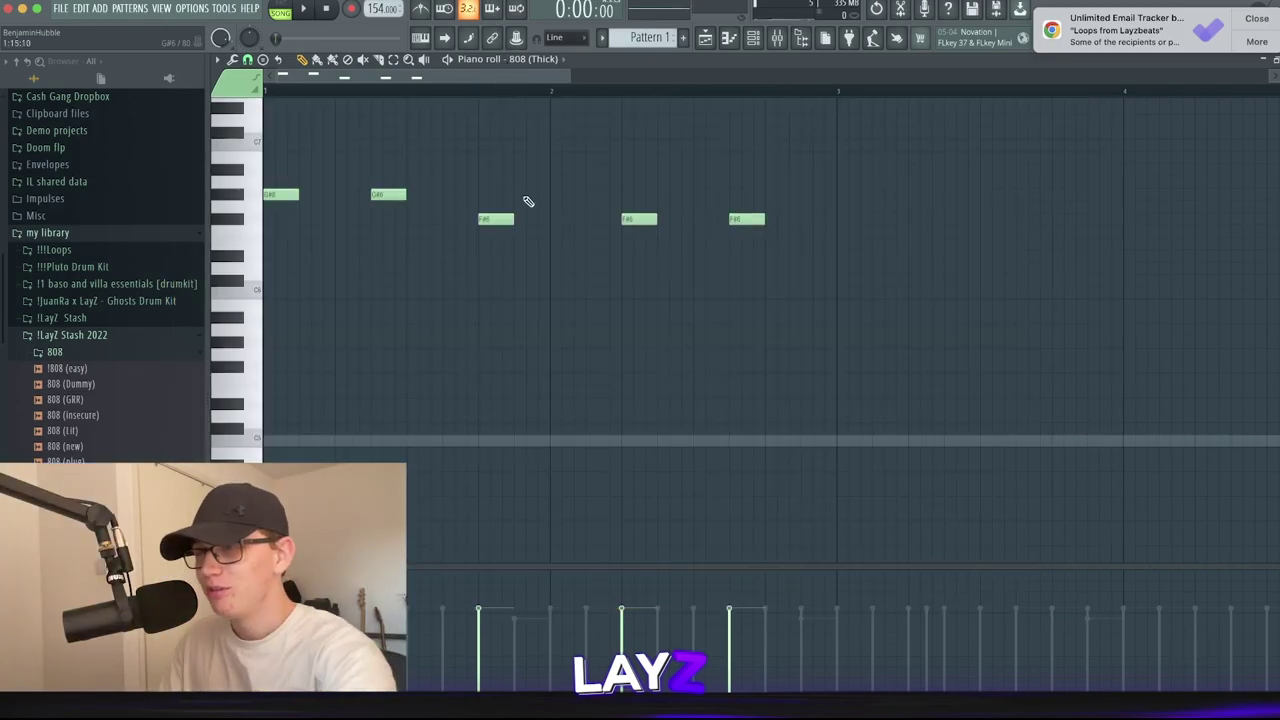
Check the 10-minute timer in the browser and return to FL Studio's 808 piano roll.
key(ctrl+Right)
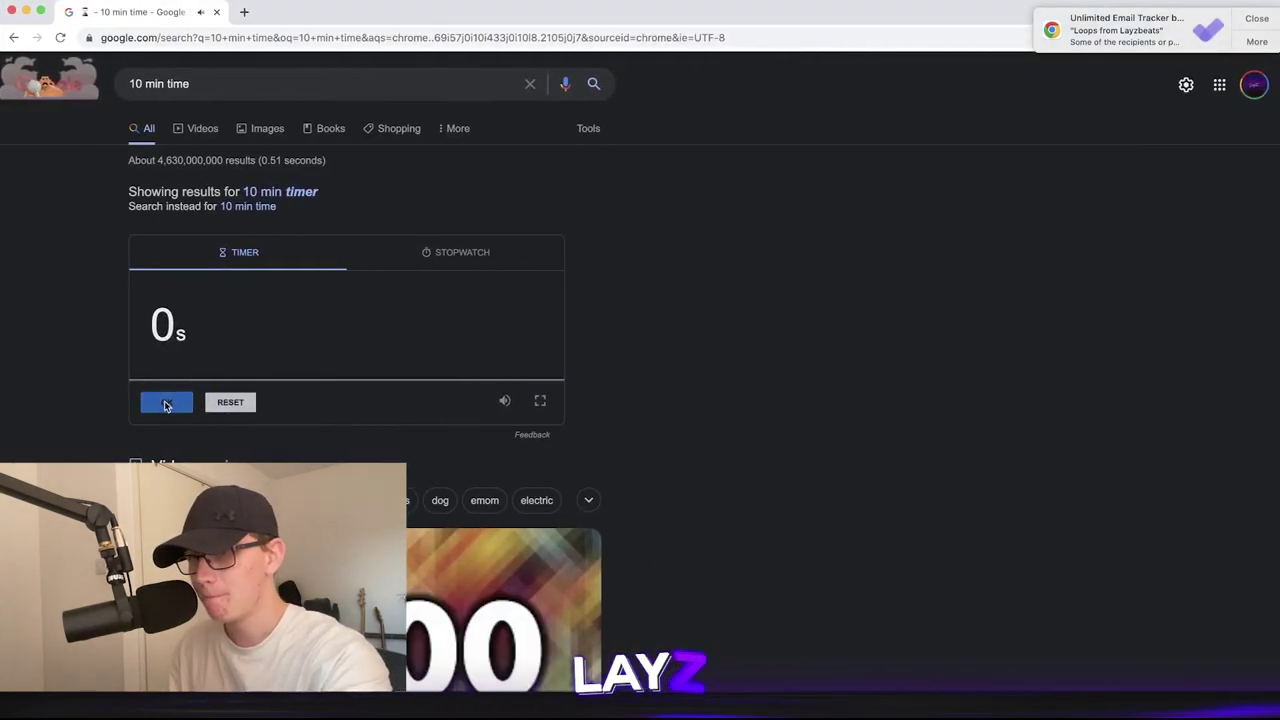
key(ctrl+Left)
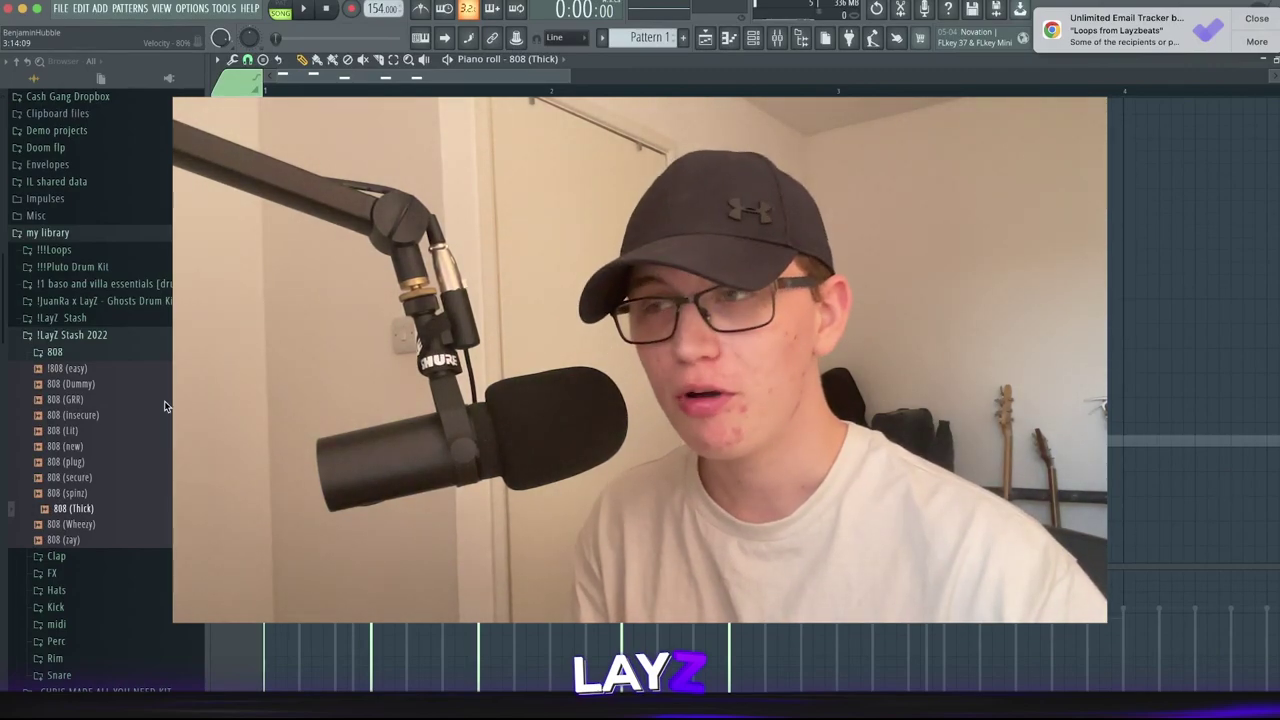
key(ctrl+Right)
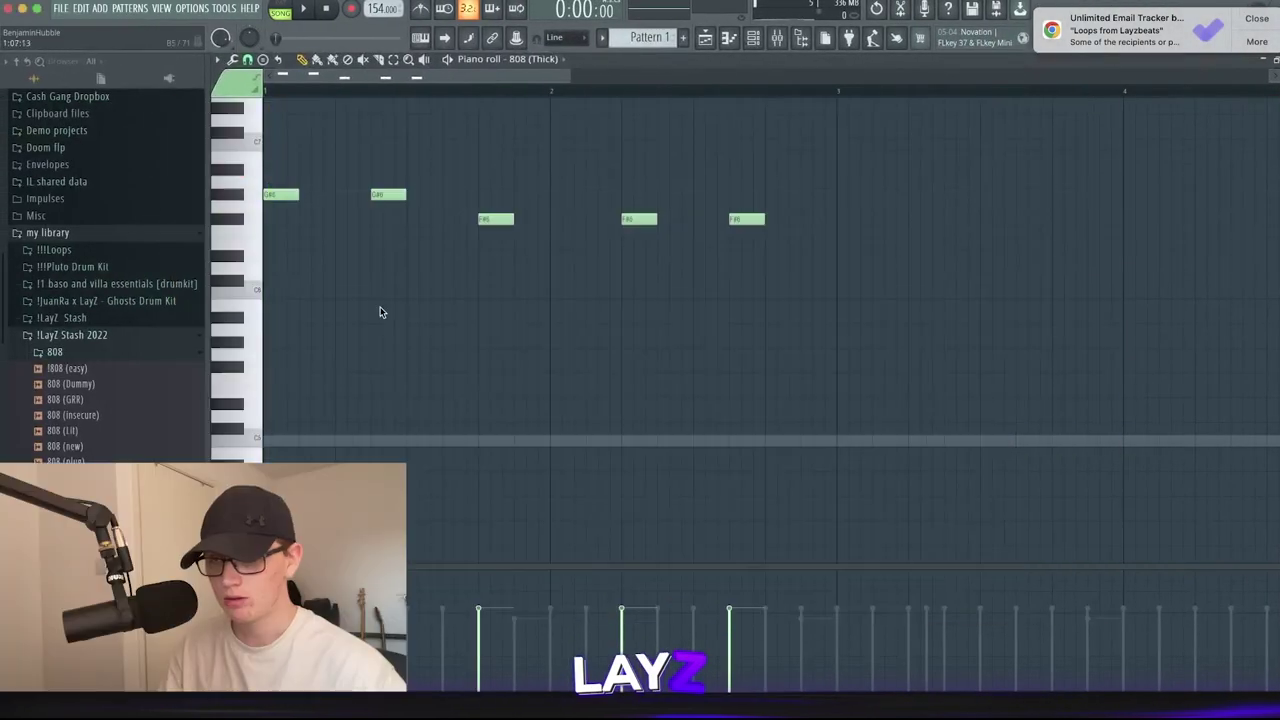
Add 808 E6 notes on steps 1 and 13 of bar 3.
click(854, 256)
key(space)
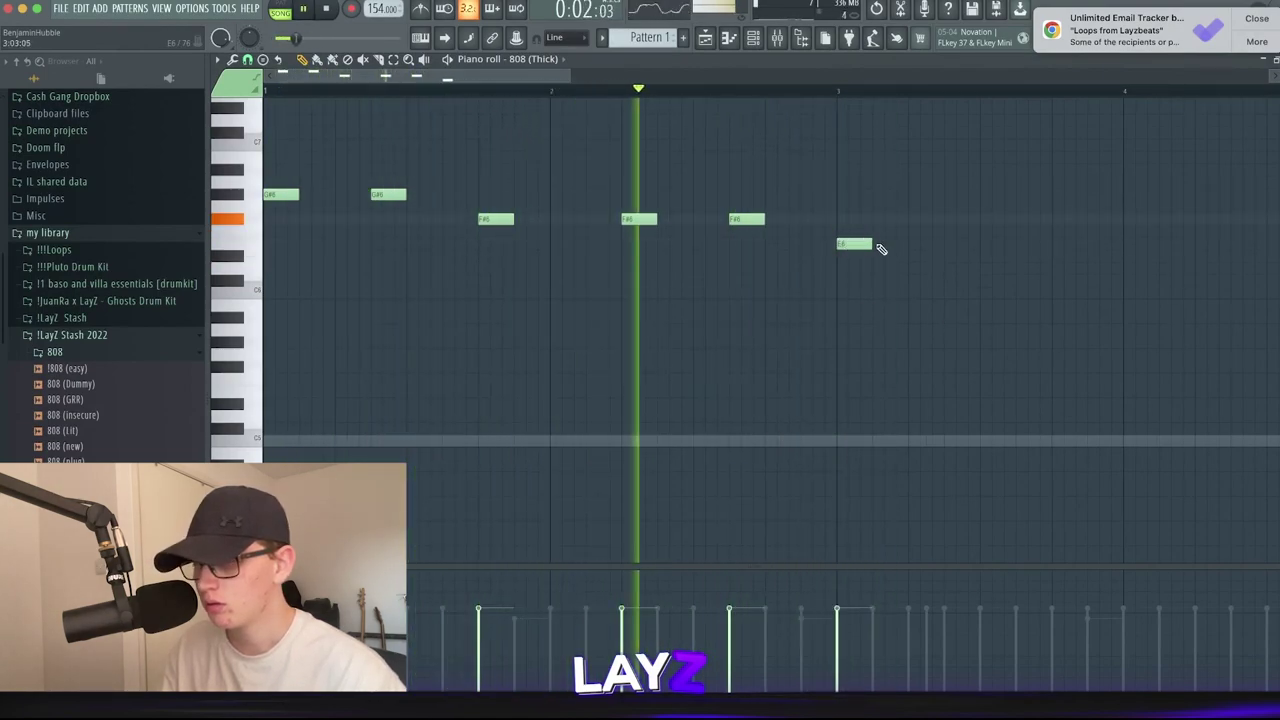
click(946, 244)
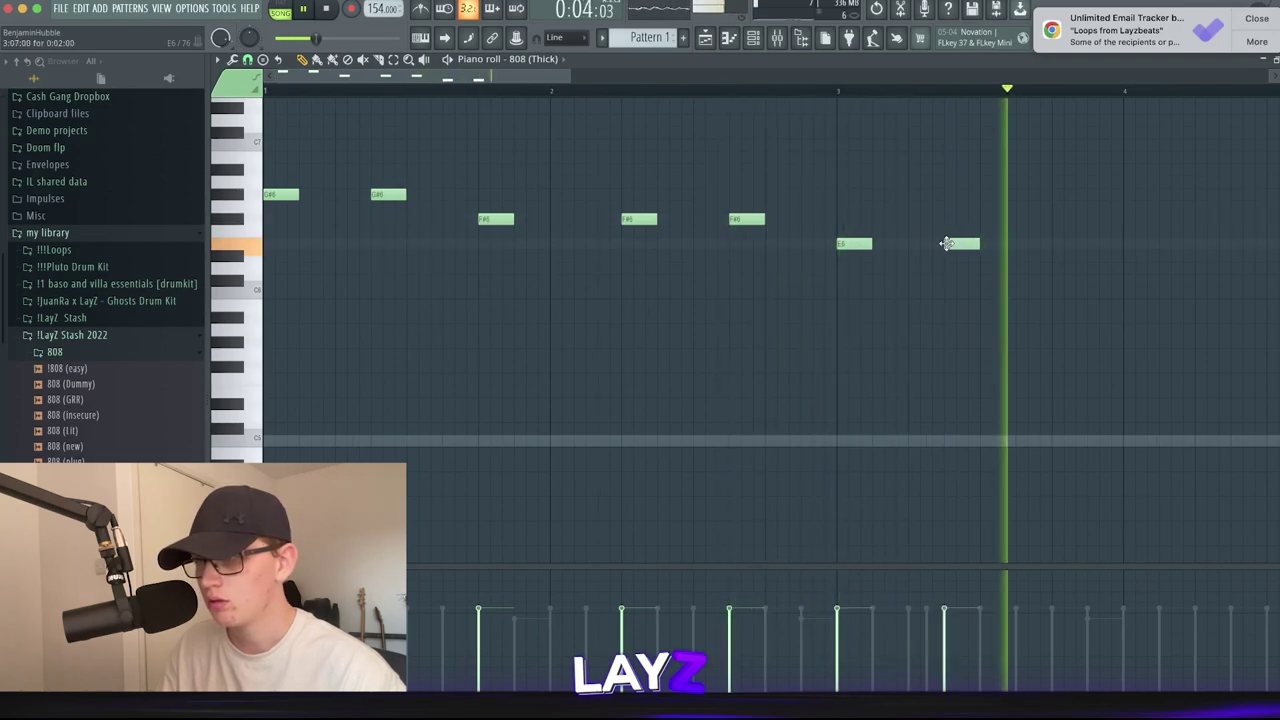
drag(950, 242, 1058, 242)
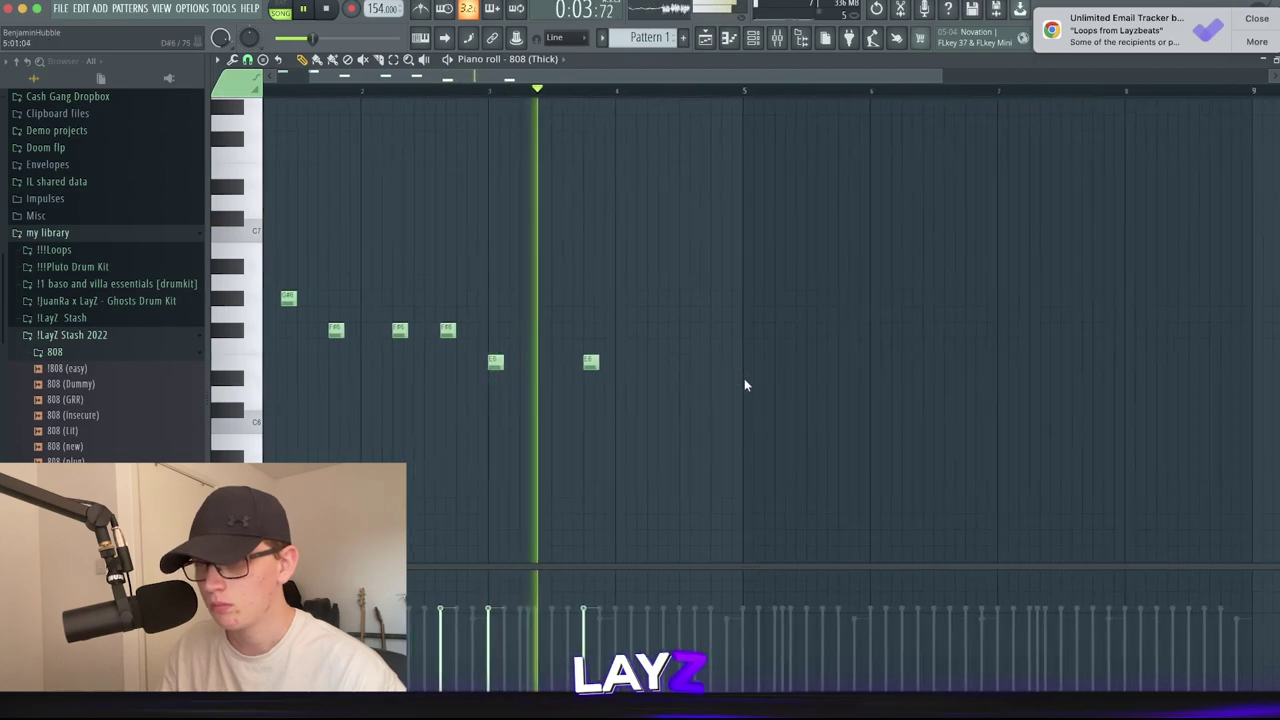
Fill bar 4 of the 808 line with E6 notes on steps 5, 7, 11 and 15.
scroll(577, 368, up, 2)
click(606, 361)
key(space)
key(space)
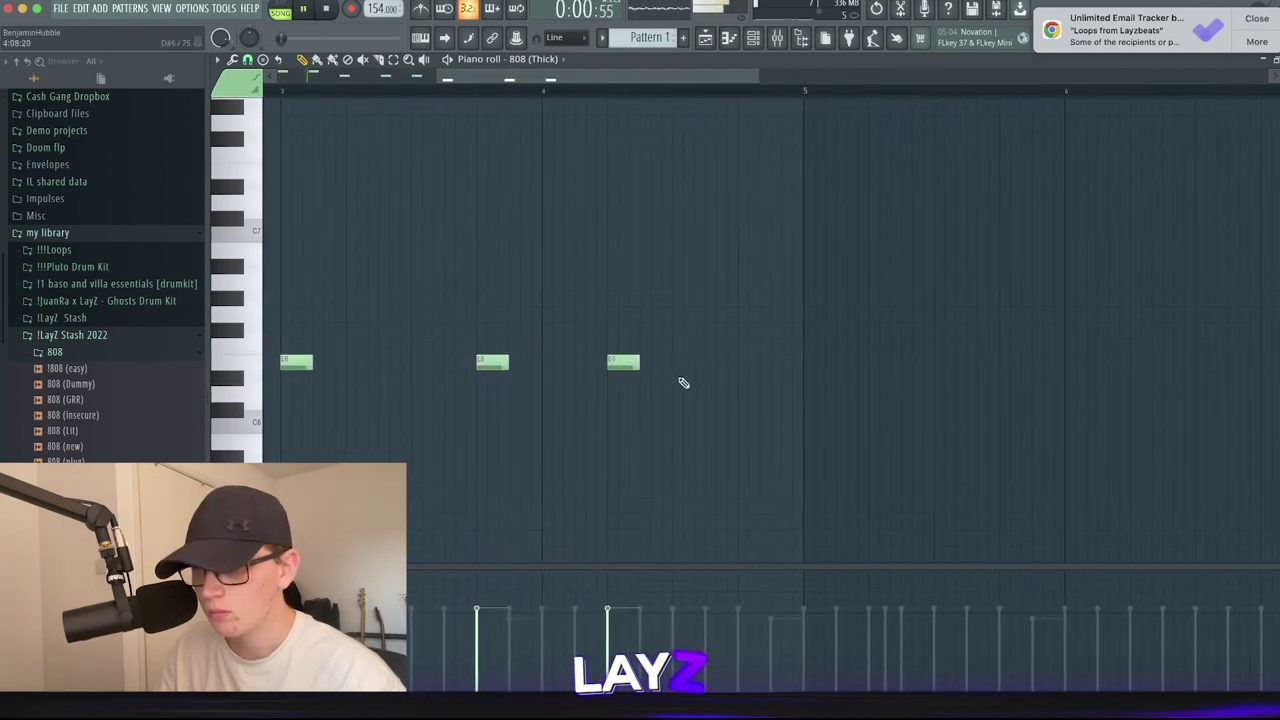
scroll(683, 383, up, 2)
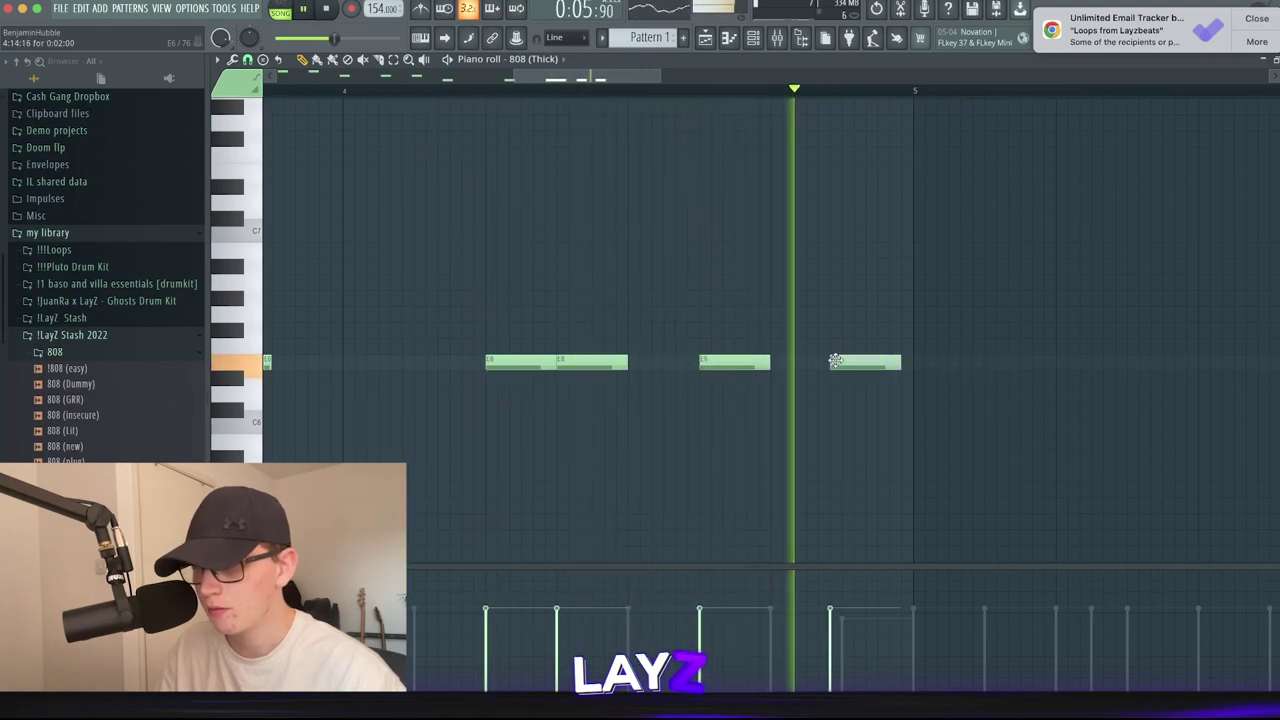
key(space)
Duplicate the four-bar 808 pattern into bars 5 to 8 and remove the stray C7 note in bar 7.
scroll(908, 273, down, 2)
key(space)
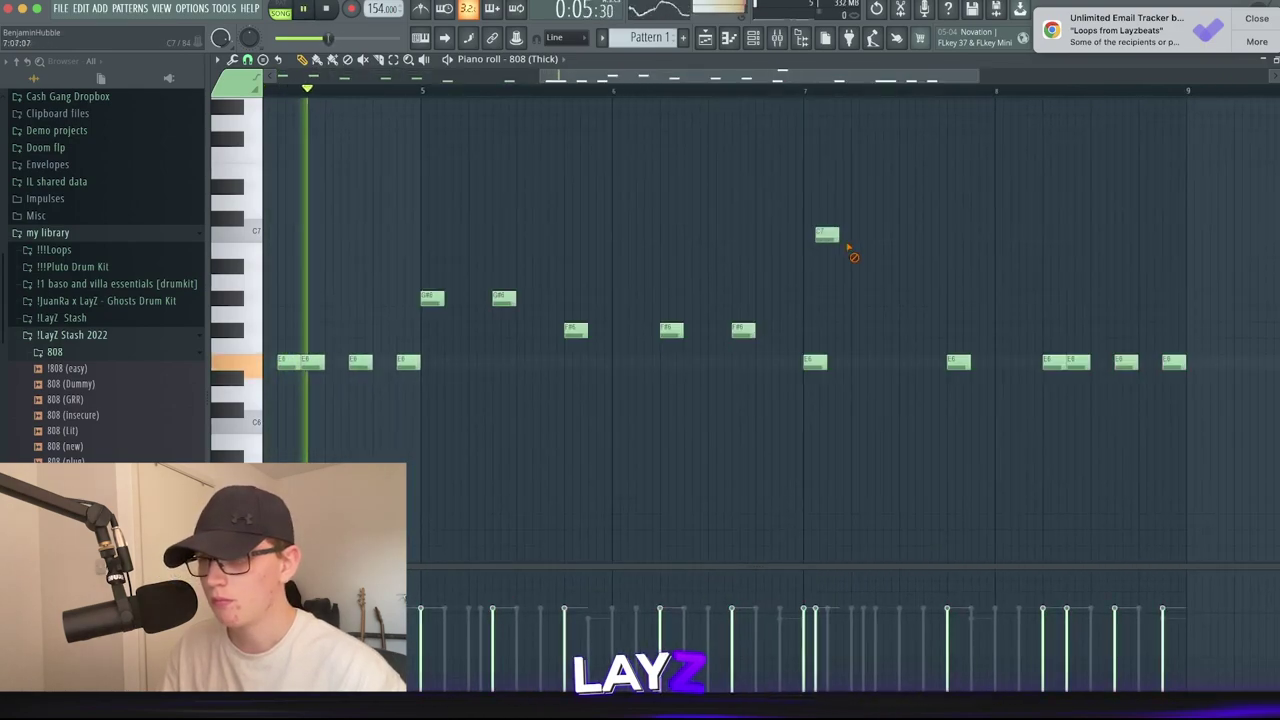
scroll(908, 268, down, 2)
Replace bar 6's second F#6 808 note with an A#6 on step 9 and a B6 on step 13.
scroll(680, 374, up, 5)
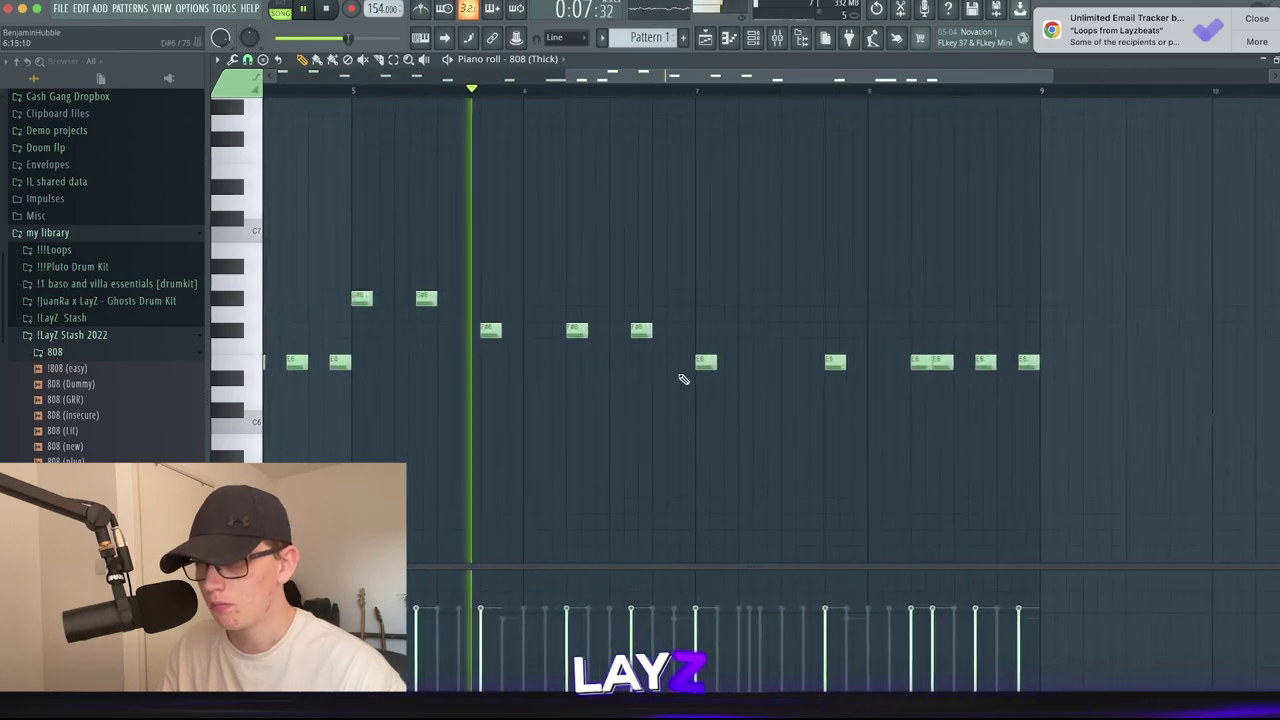
key(space)
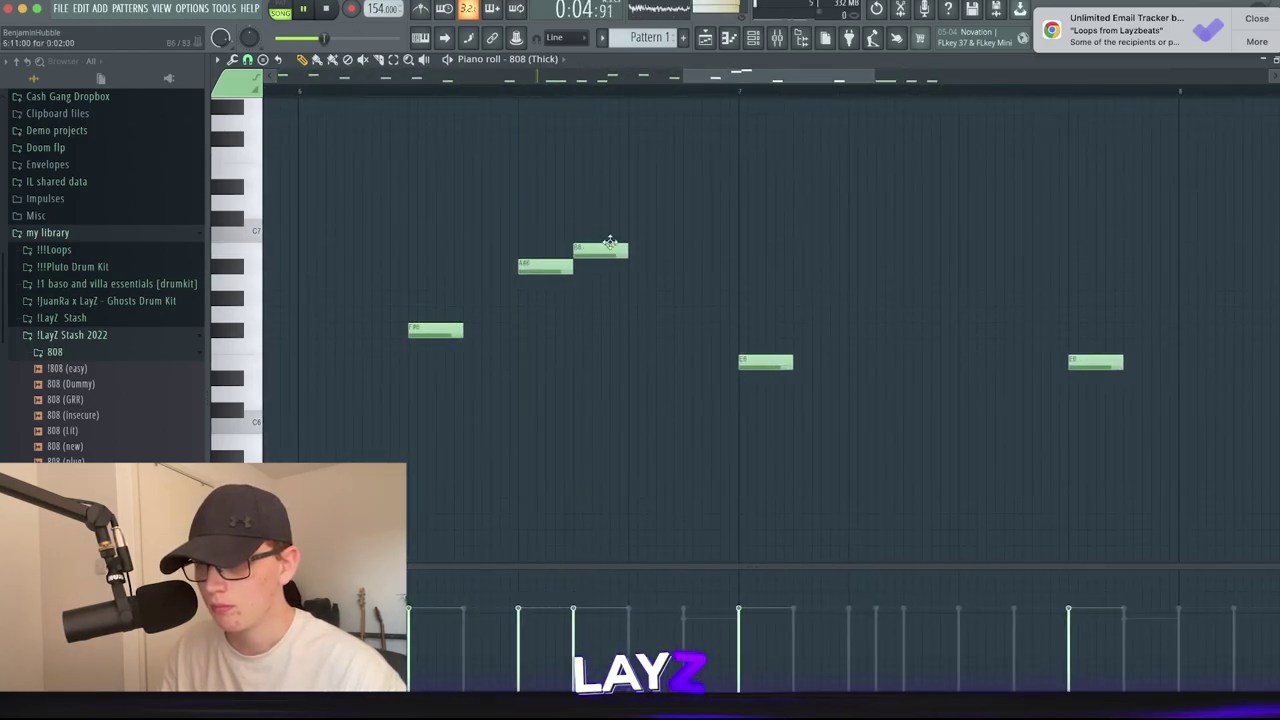
scroll(820, 277, down, 4)
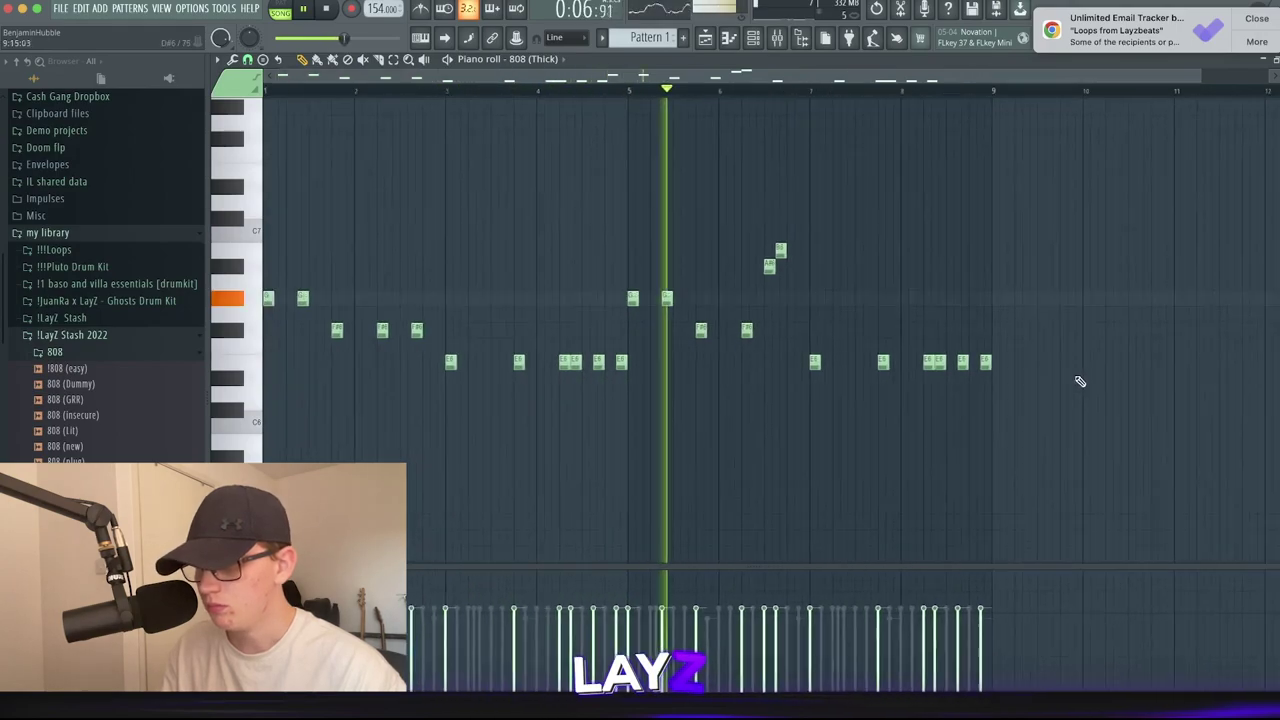
scroll(808, 306, up, 4)
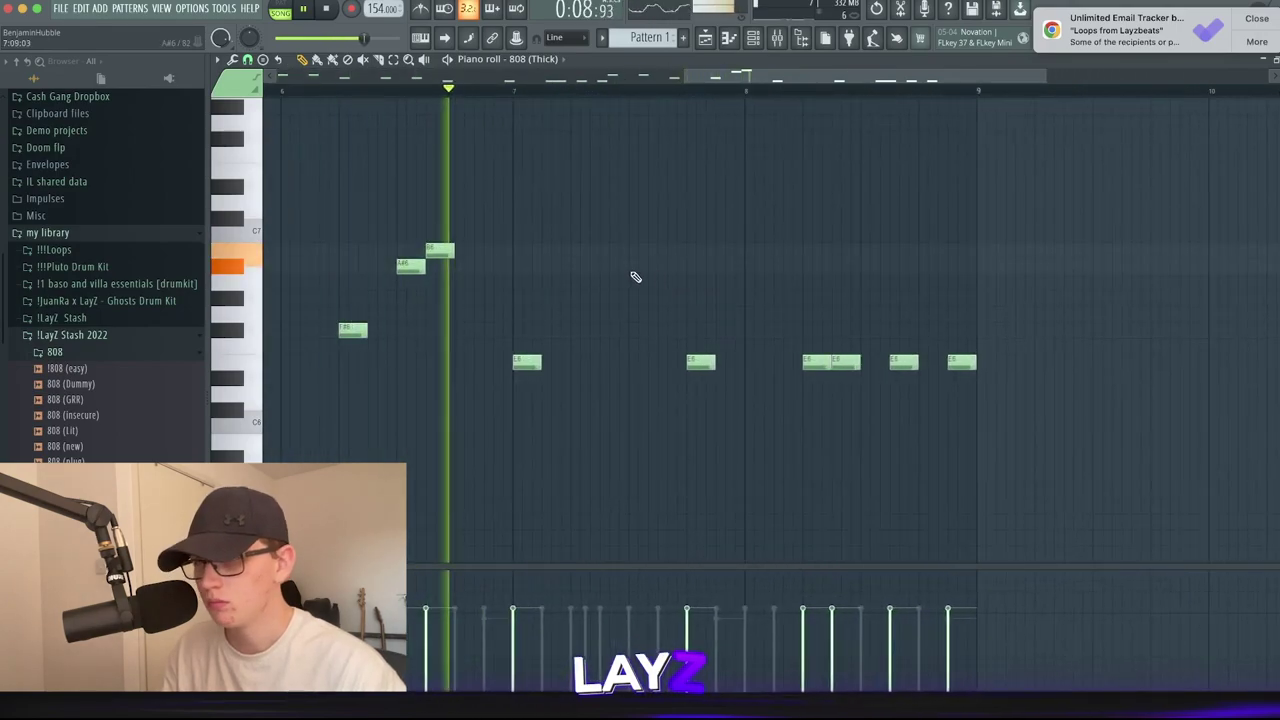
key(space)
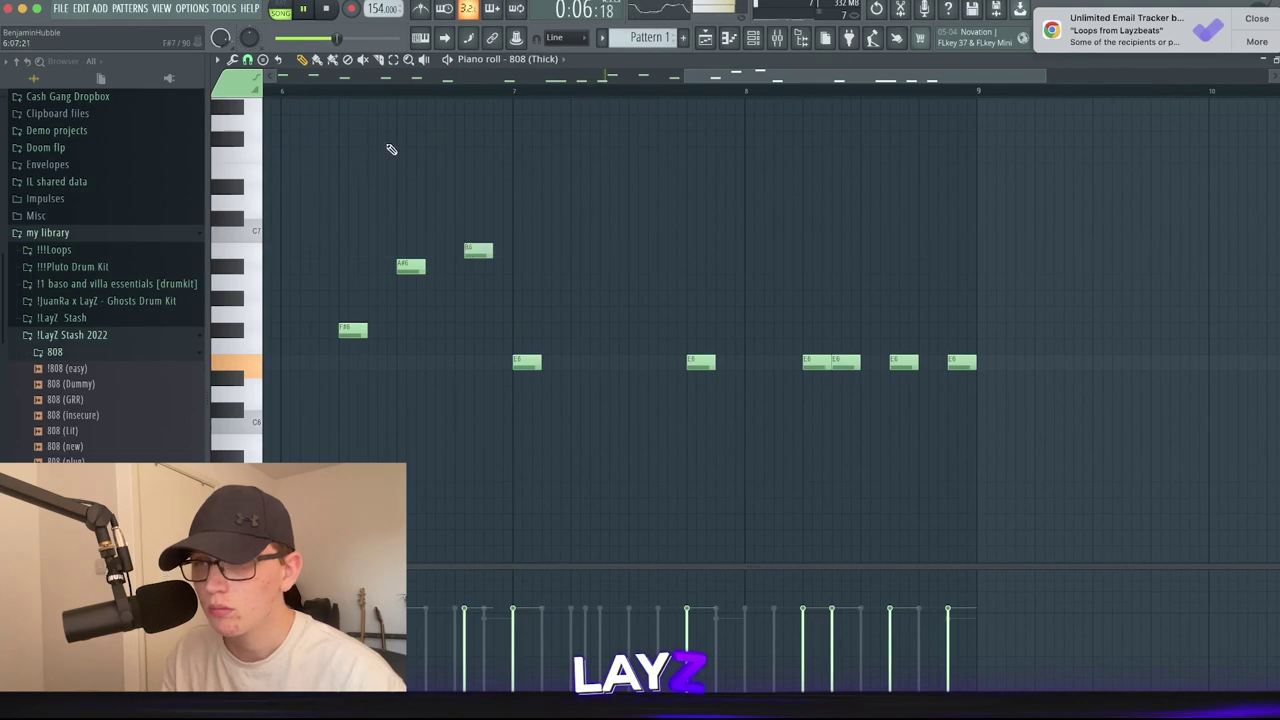
scroll(437, 212, up, 3)
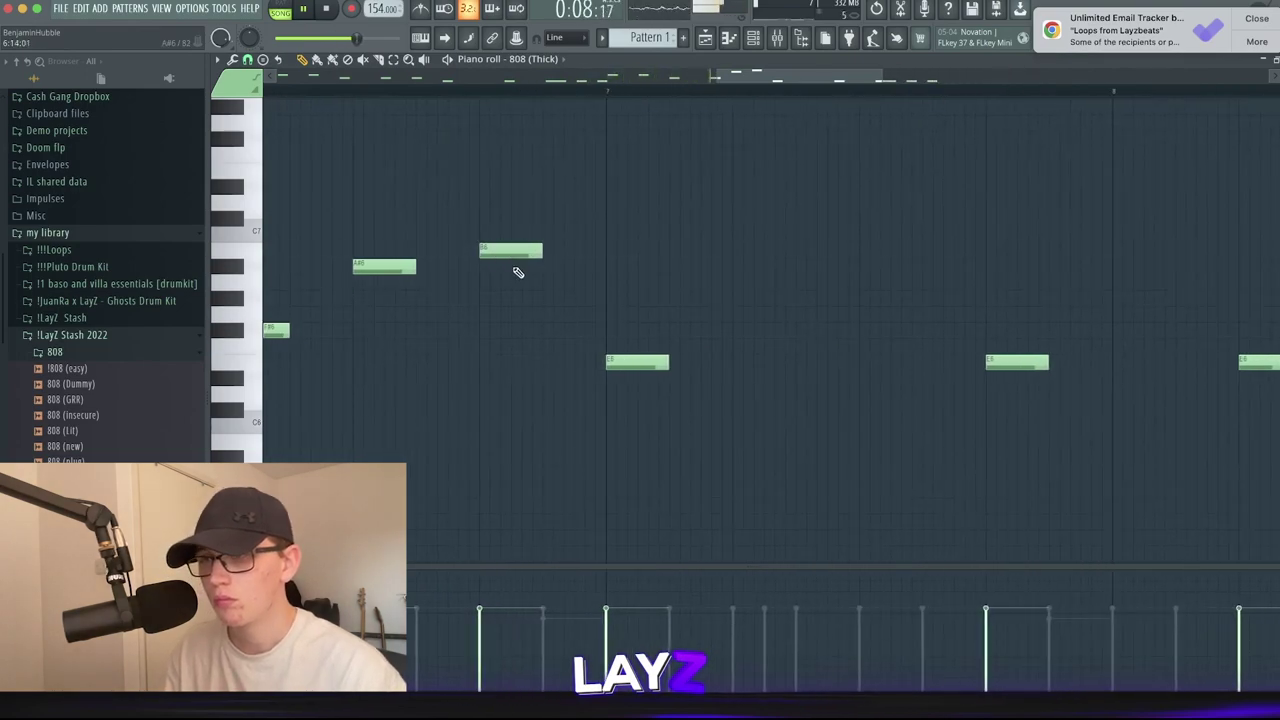
Add the Open Hat (short) sample as a new channel below Open Hat (AP) and play the beat.
scroll(528, 278, down, 5)
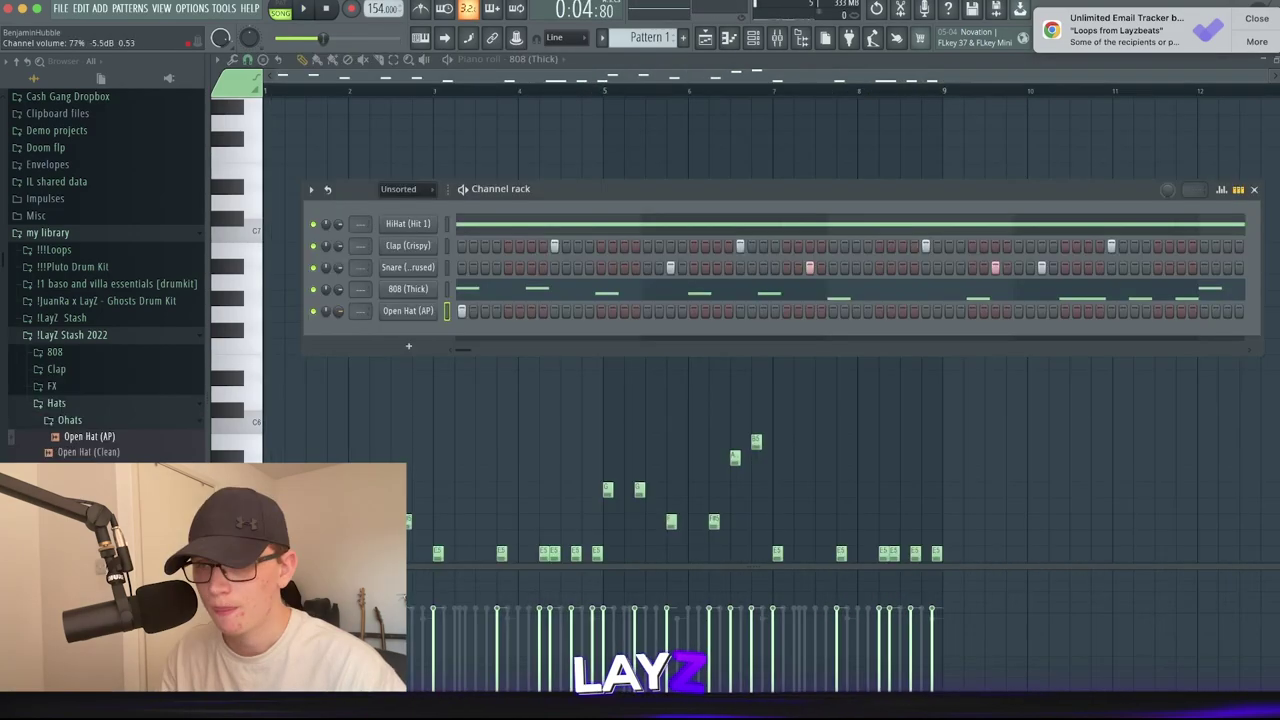
click(302, 8)
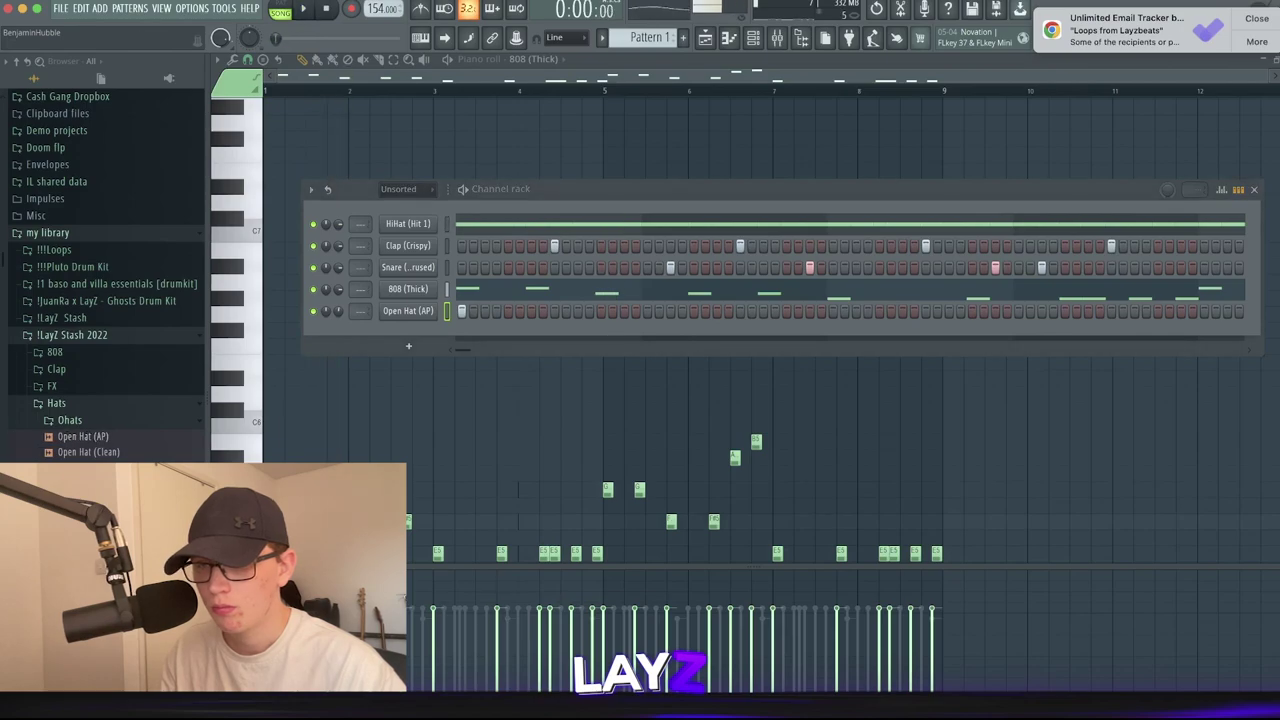
drag(100, 500, 423, 335)
key(space)
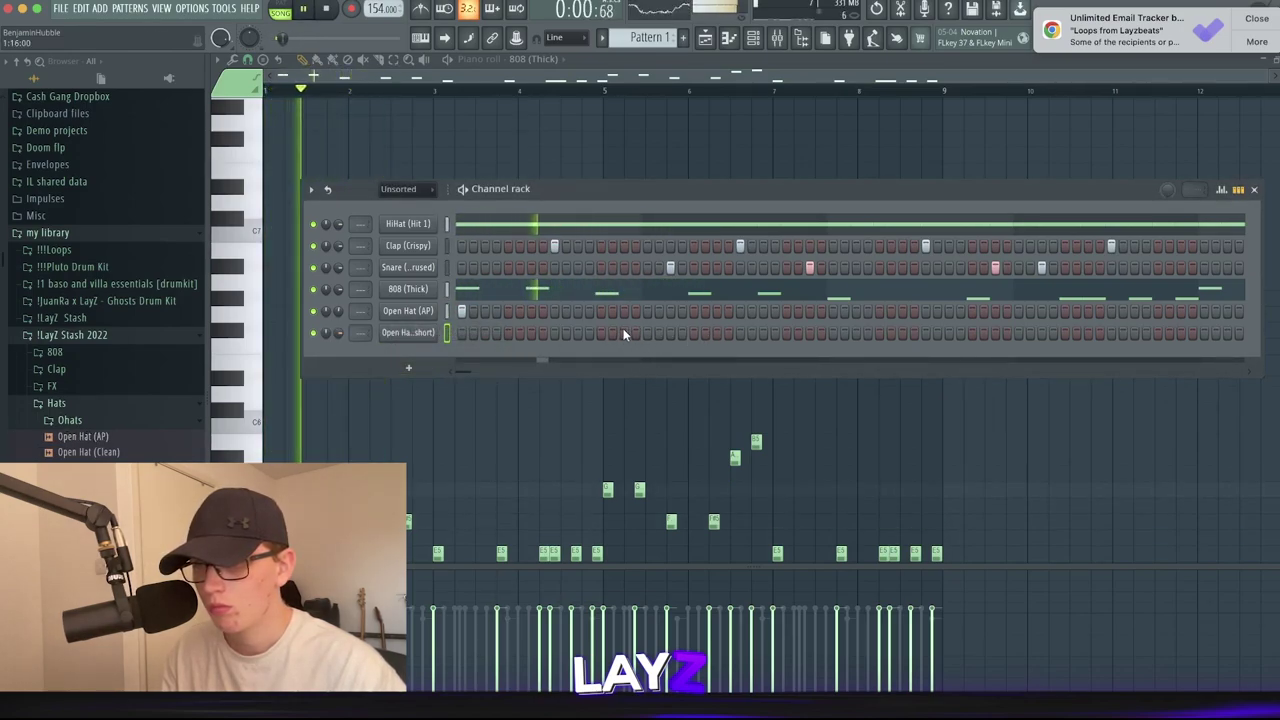
Place an Open Hat (short) hit on step 5 of bar 2 and duplicate the four-bar pattern into bars 5 to 8.
right_click(797, 332)
right_click(740, 332)
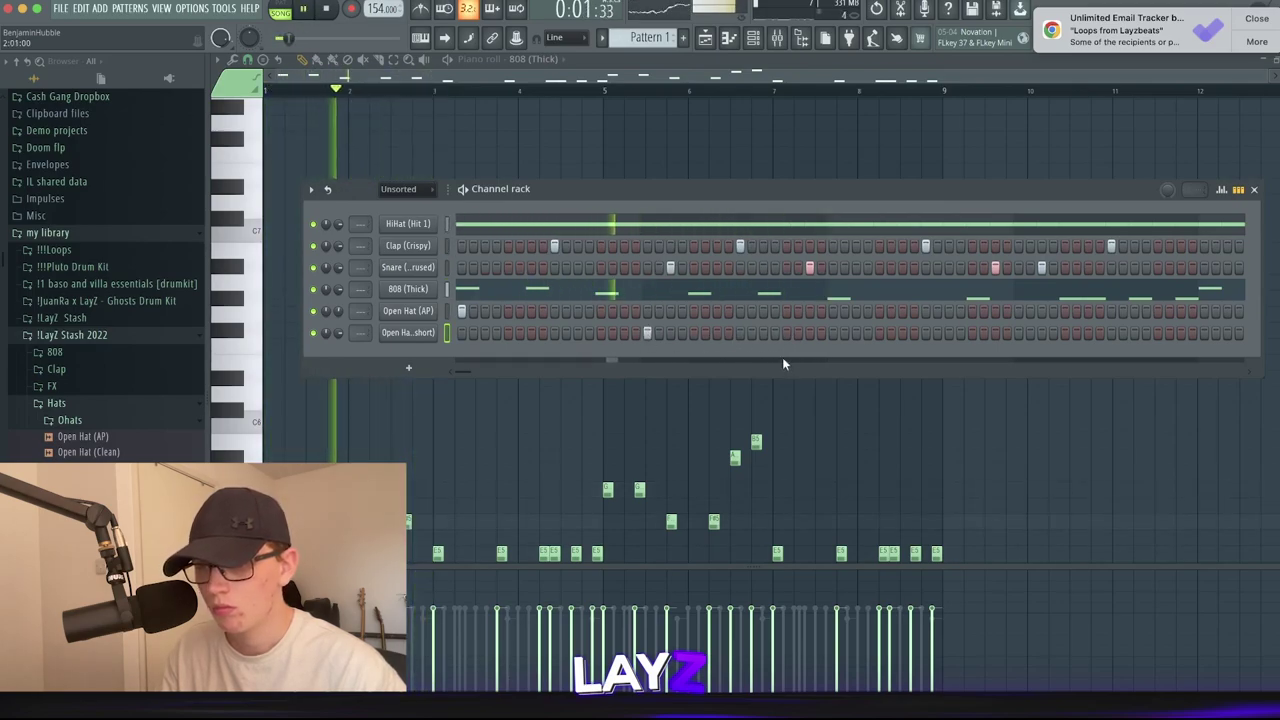
key(space)
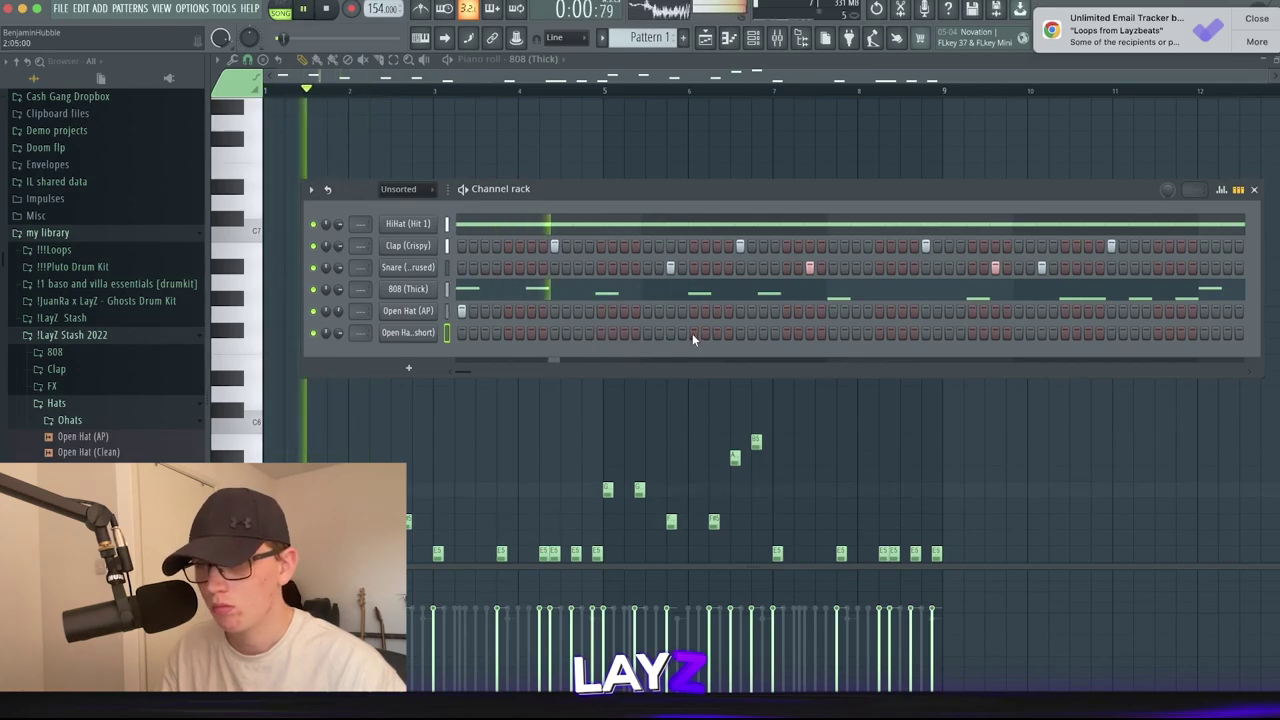
right_click(413, 337)
click(470, 335)
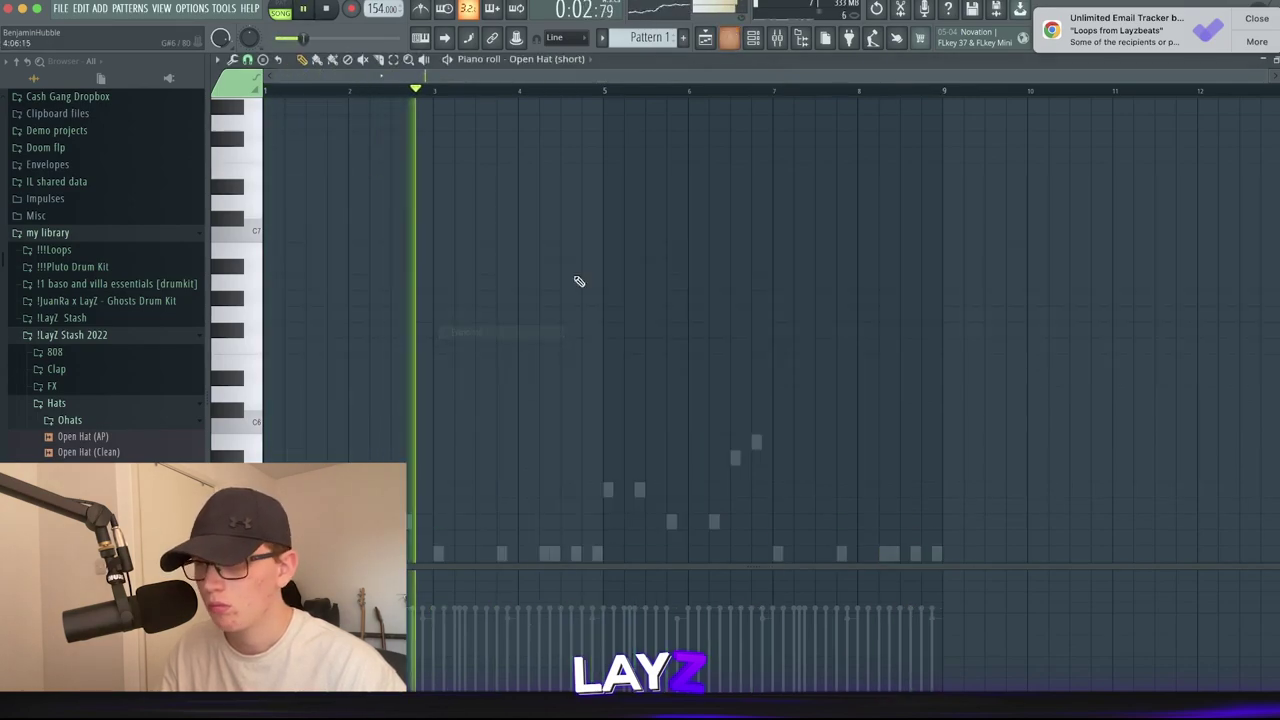
drag(606, 93, 267, 93)
key(ctrl+b)
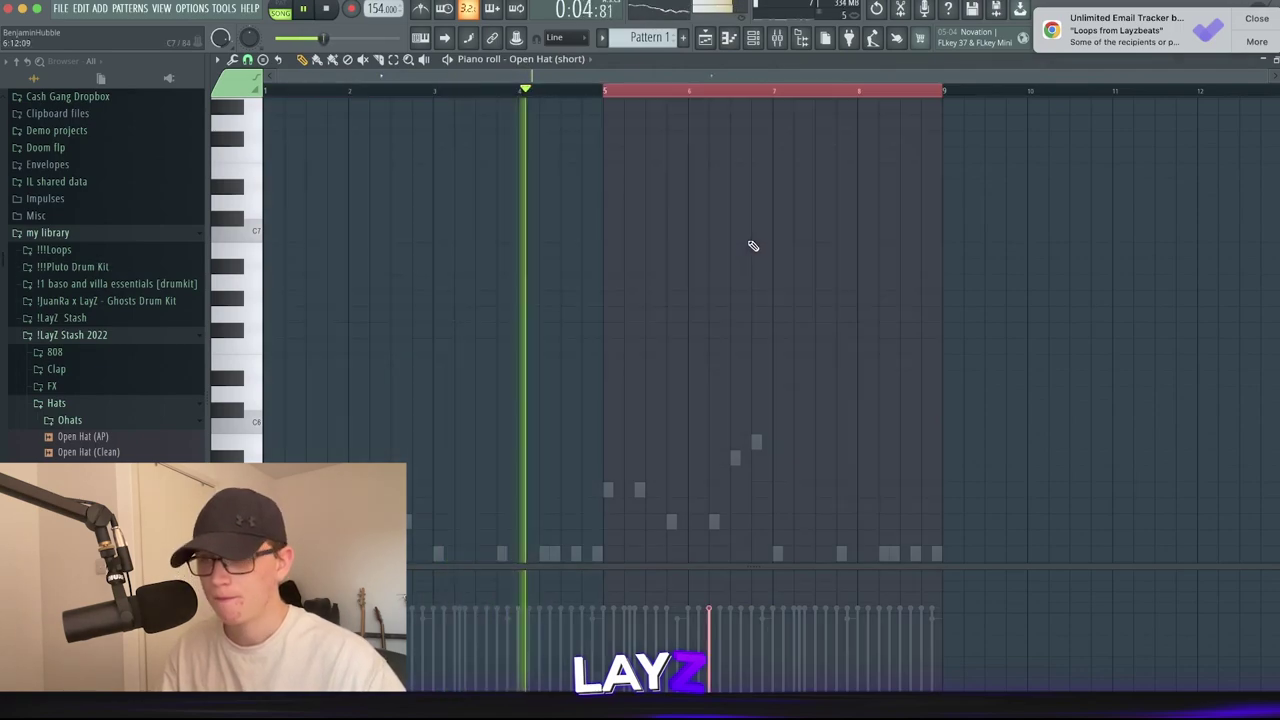
key(ctrl+d)
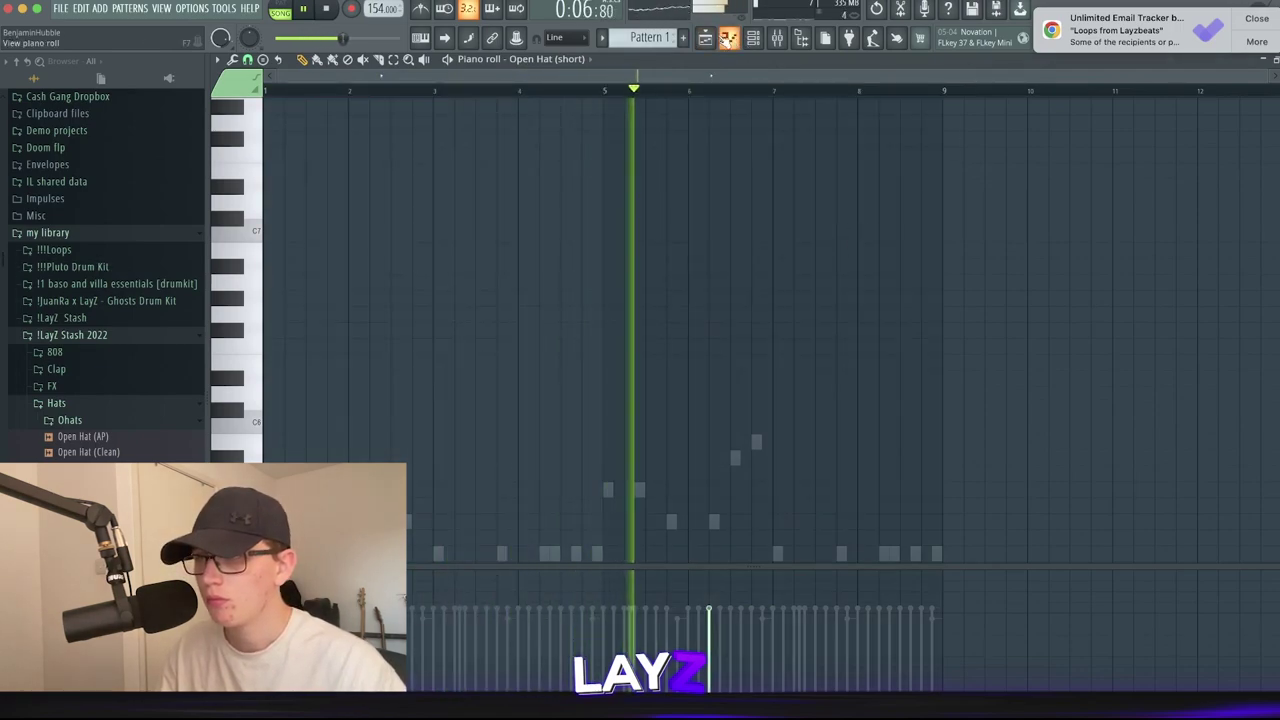
Add the Water (Crash) sample from the library's FX folder to playlist track 5.
click(705, 38)
click(753, 38)
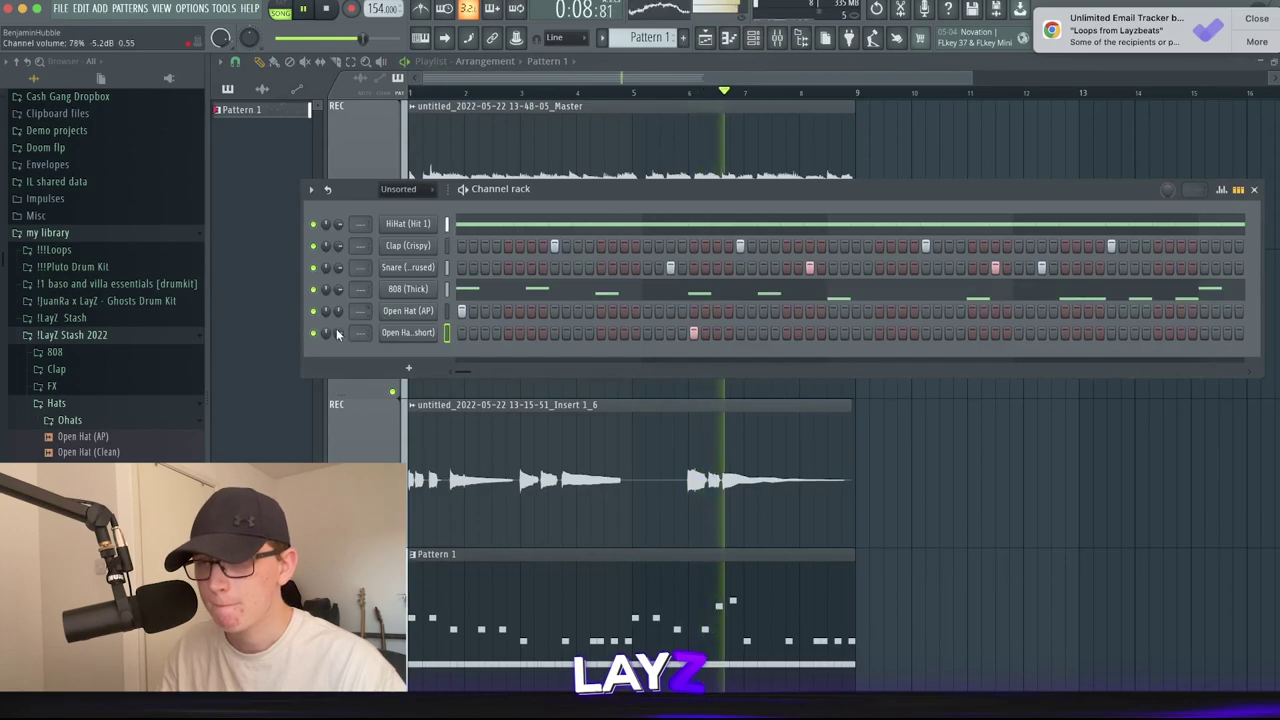
click(102, 403)
click(102, 403)
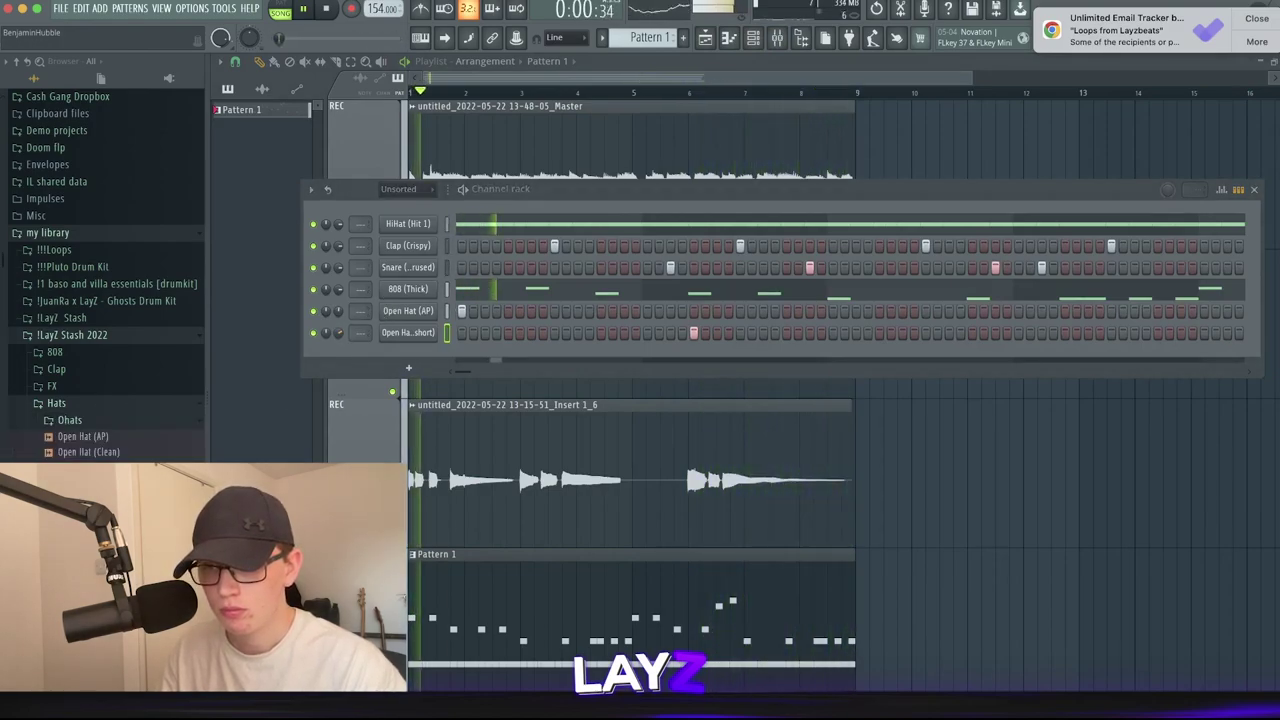
click(56, 403)
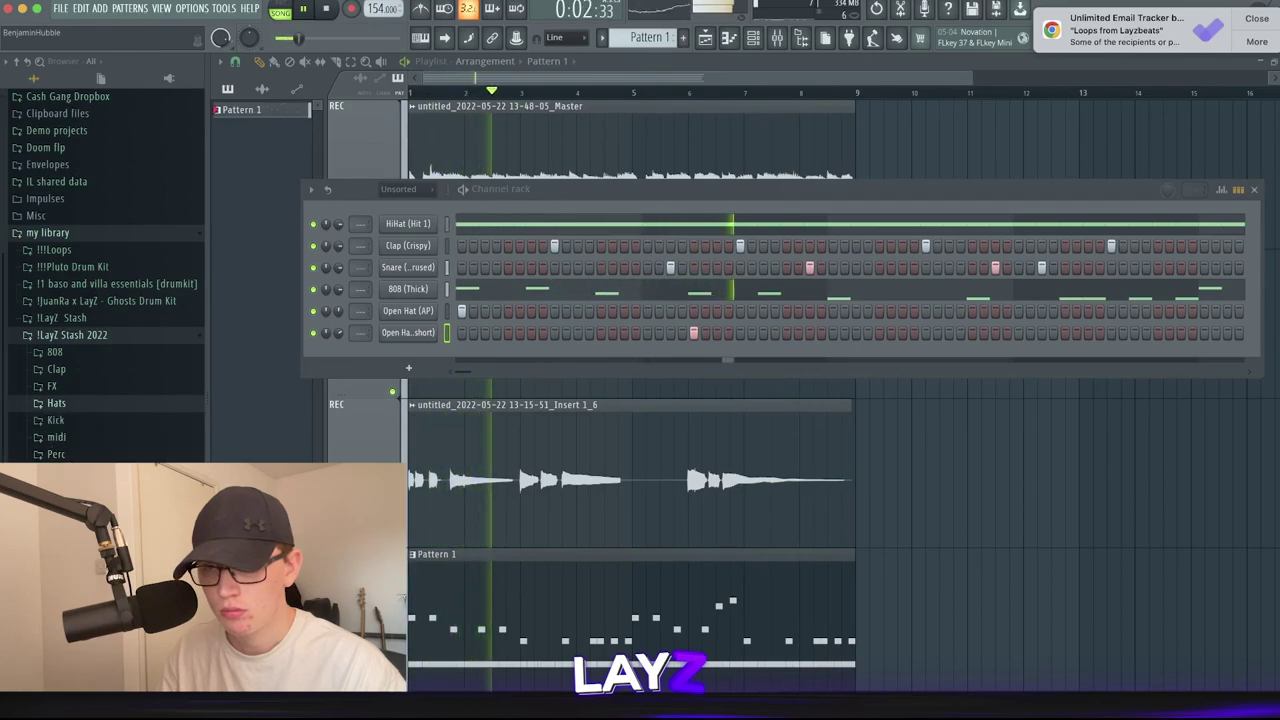
click(55, 386)
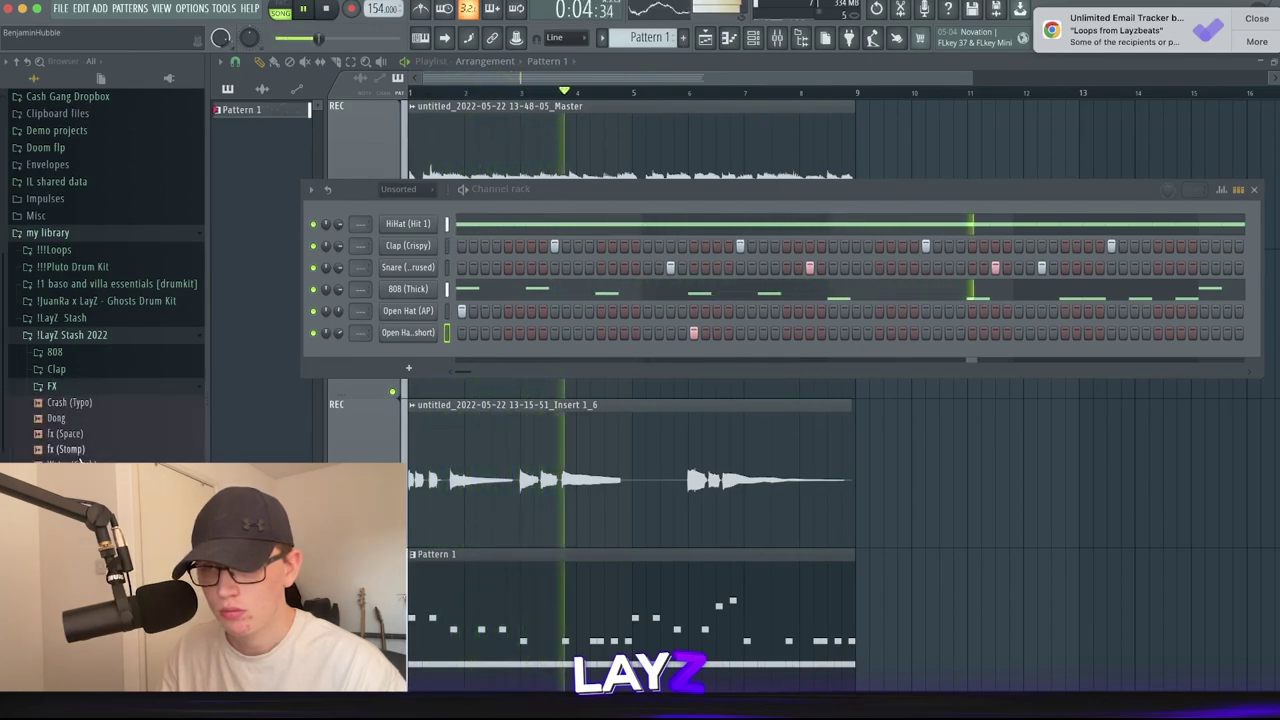
drag(74, 465, 475, 655)
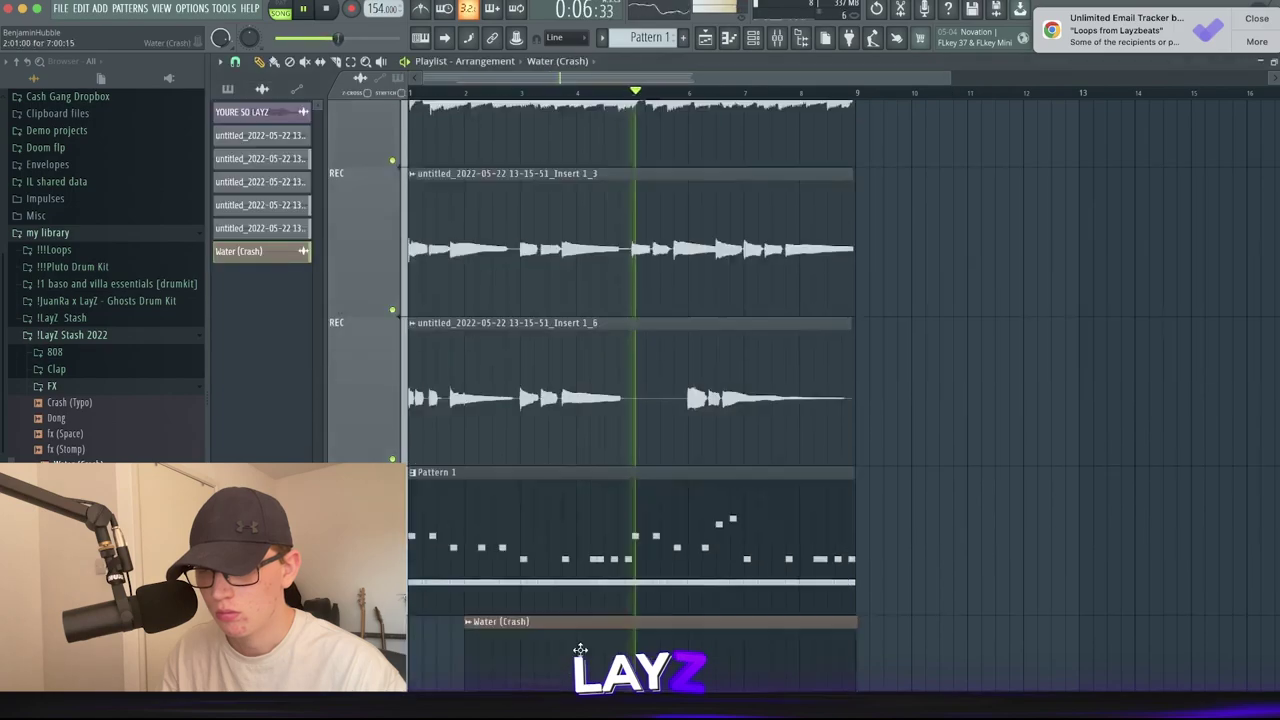
Move the Water (Crash) clip to the start of bar 1 and time-stretch it to eight bars in Auto mode.
scroll(640, 620, down, 5)
click(992, 560)
scroll(797, 520, up, 6)
scroll(620, 500, down, 3)
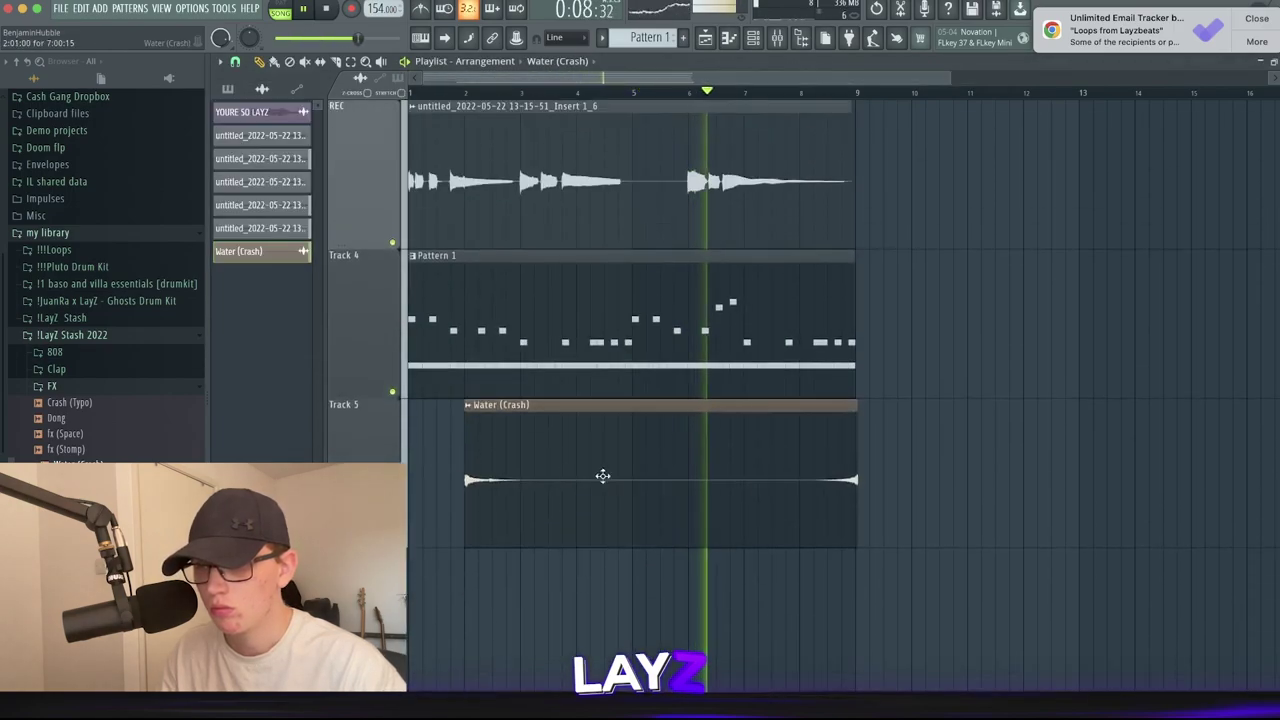
key(space)
double_click(589, 477)
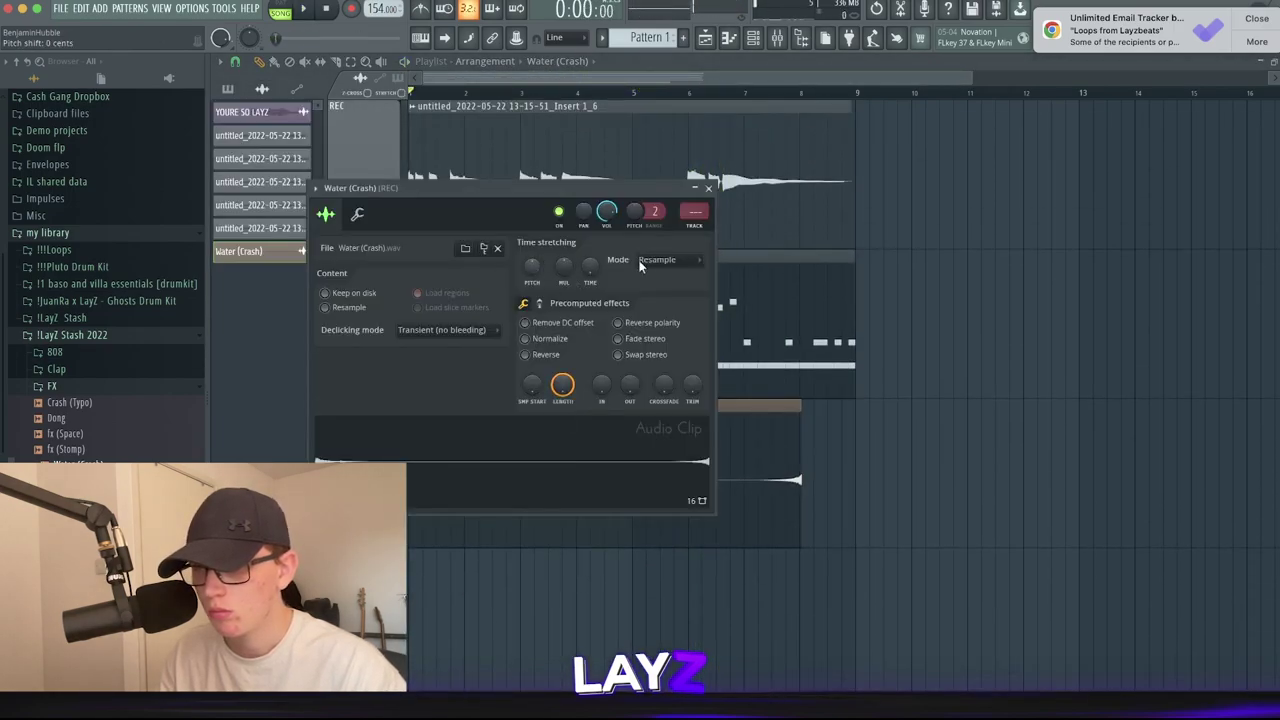
drag(592, 266, 600, 213)
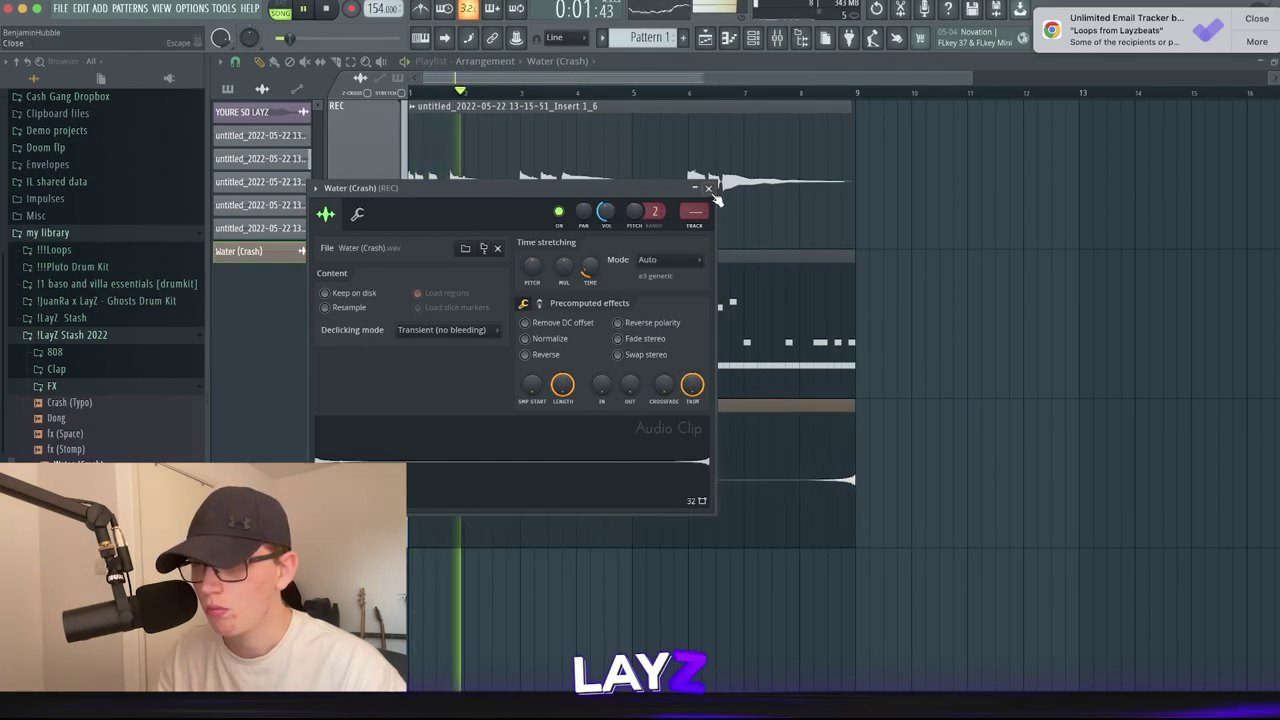
click(709, 188)
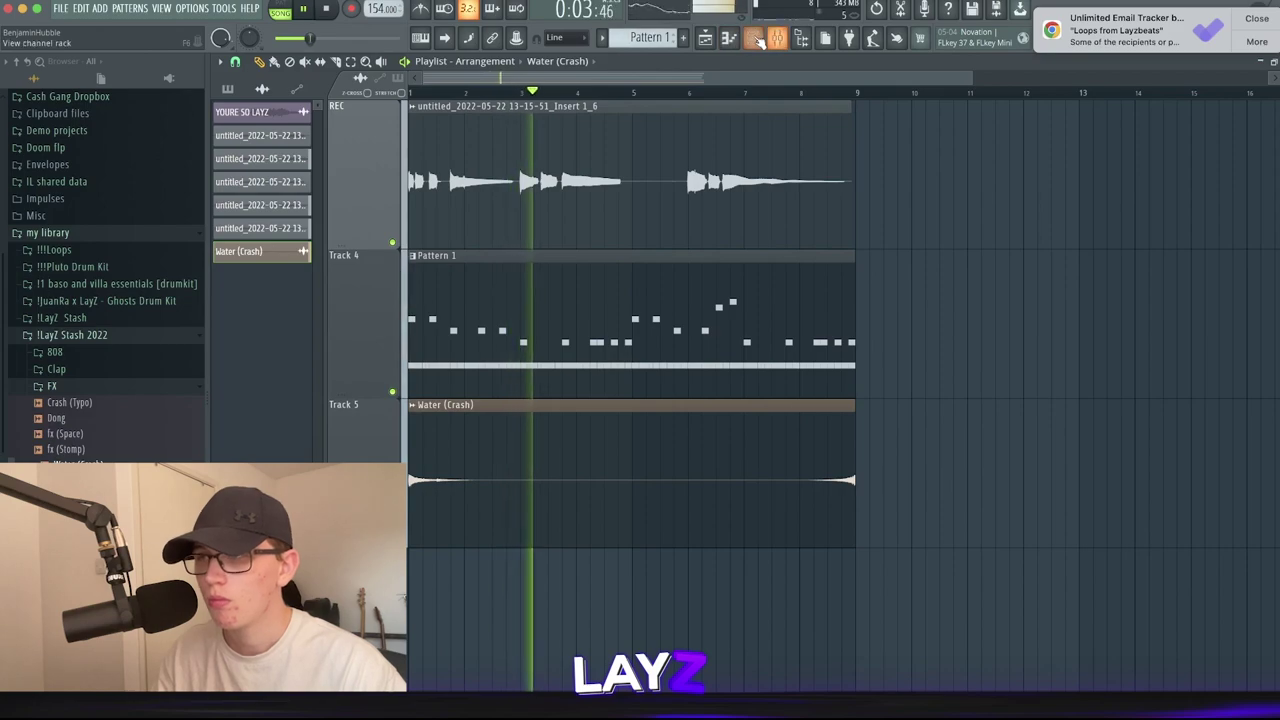
Show all channels and route HiHat through Water (Crash) to consecutive mixer tracks 4 to 10.
click(776, 33)
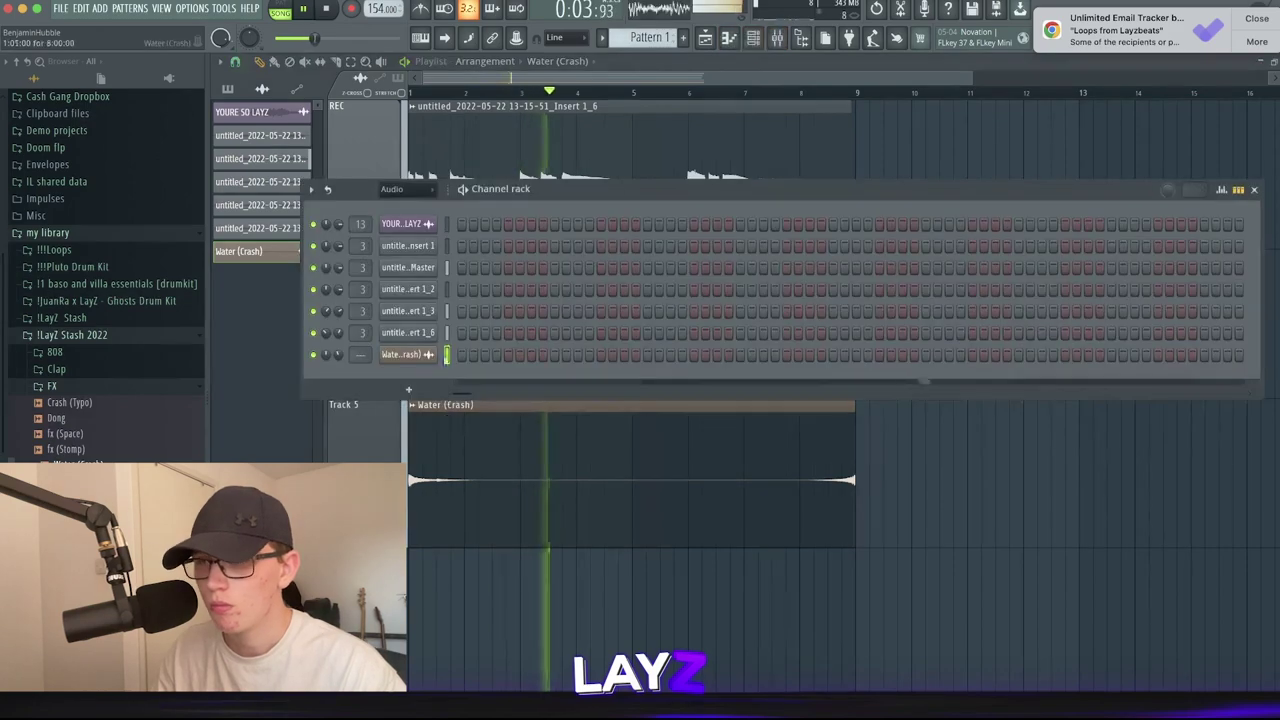
click(391, 189)
click(418, 208)
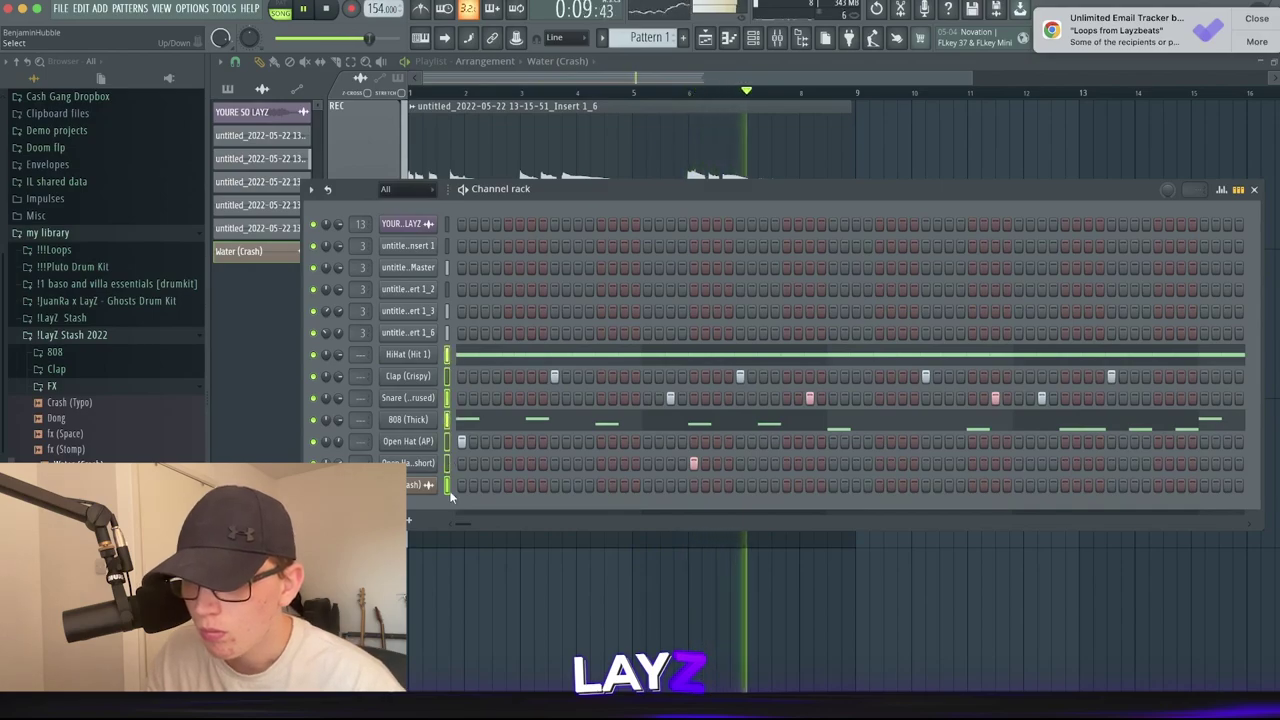
click(777, 38)
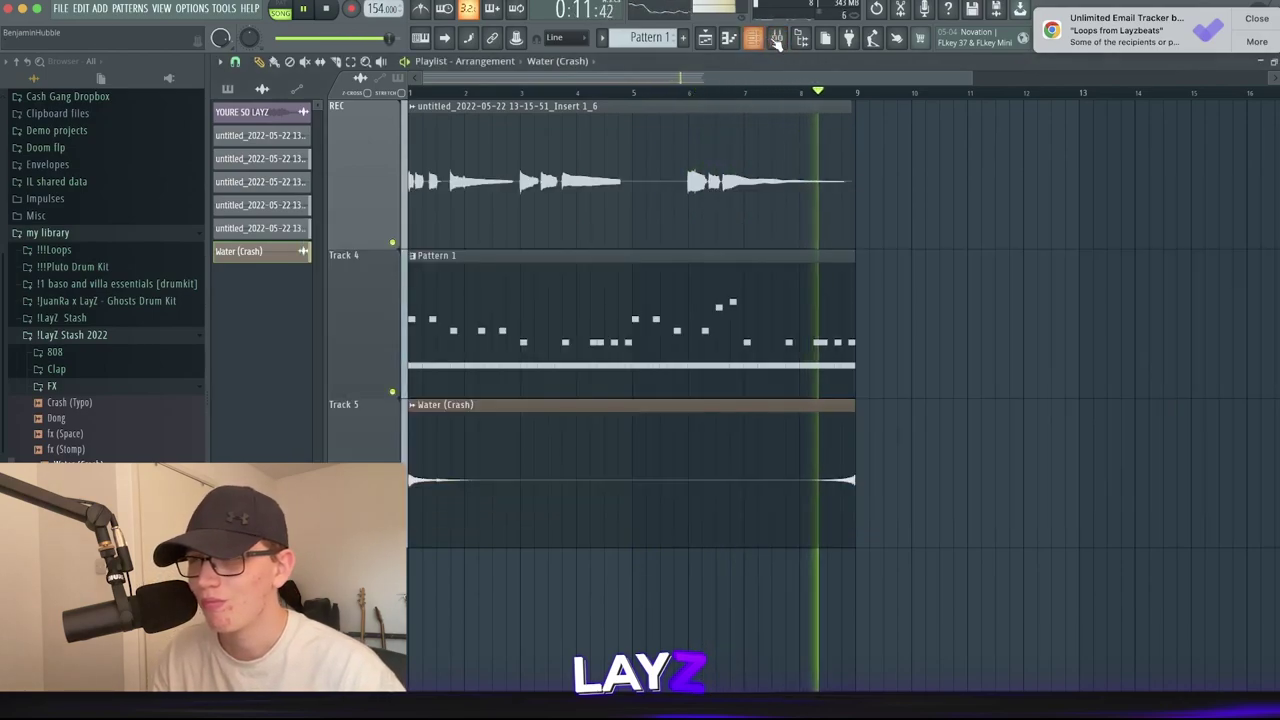
click(777, 38)
click(446, 261)
click(408, 250)
key(ctrl+l)
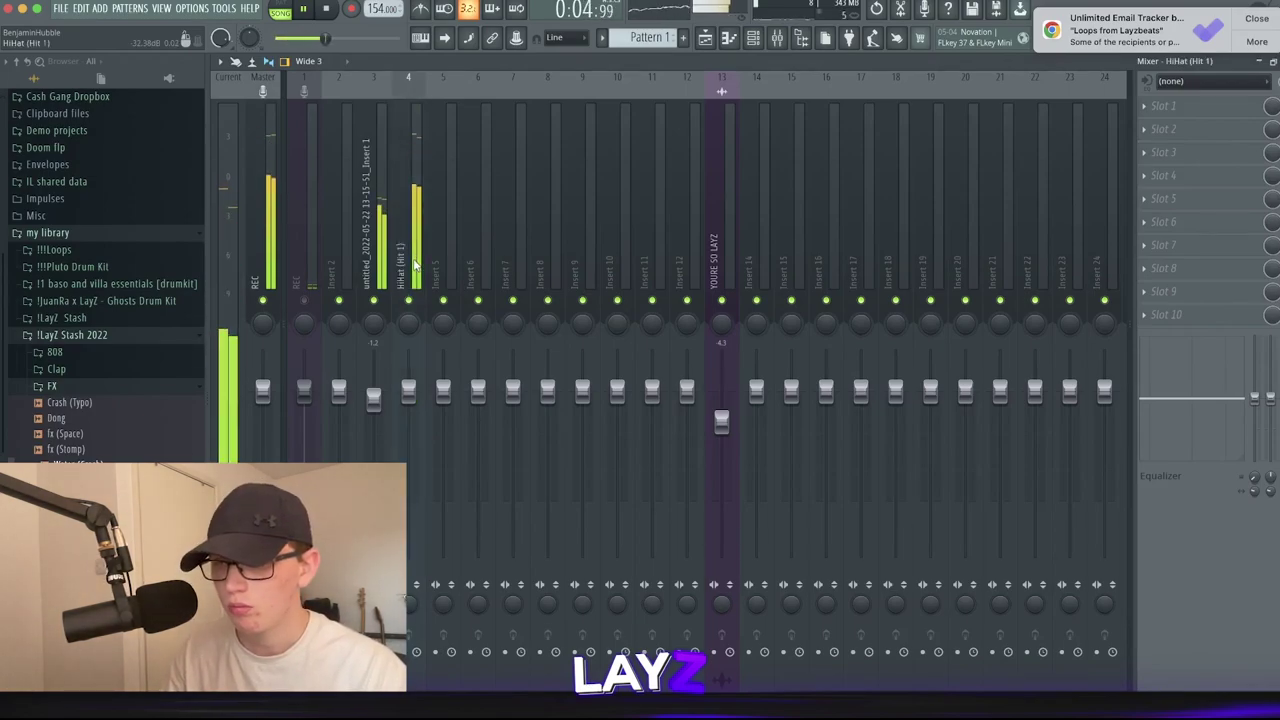
click(415, 265)
key(ctrl+shift+l)
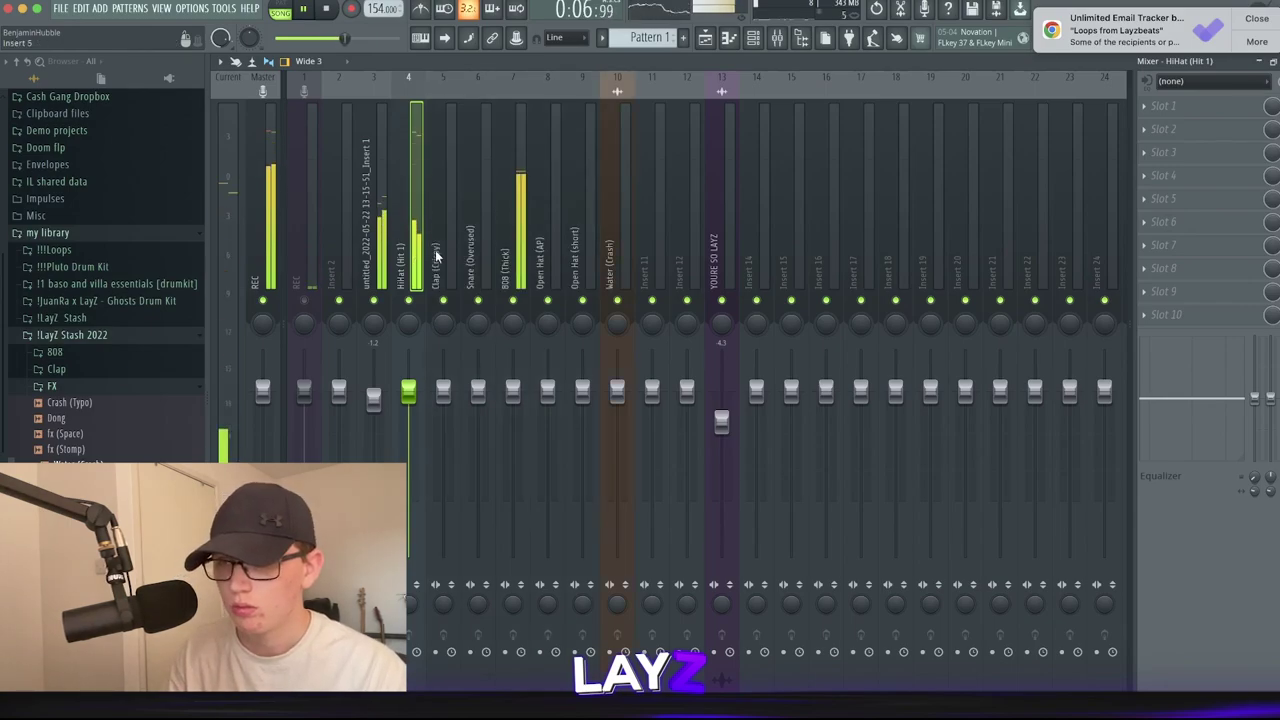
With only the hi-hat, clap, snare and 808 audible, raise the 808 by 2.9 dB and narrow its stereo separation.
key(space)
key(space)
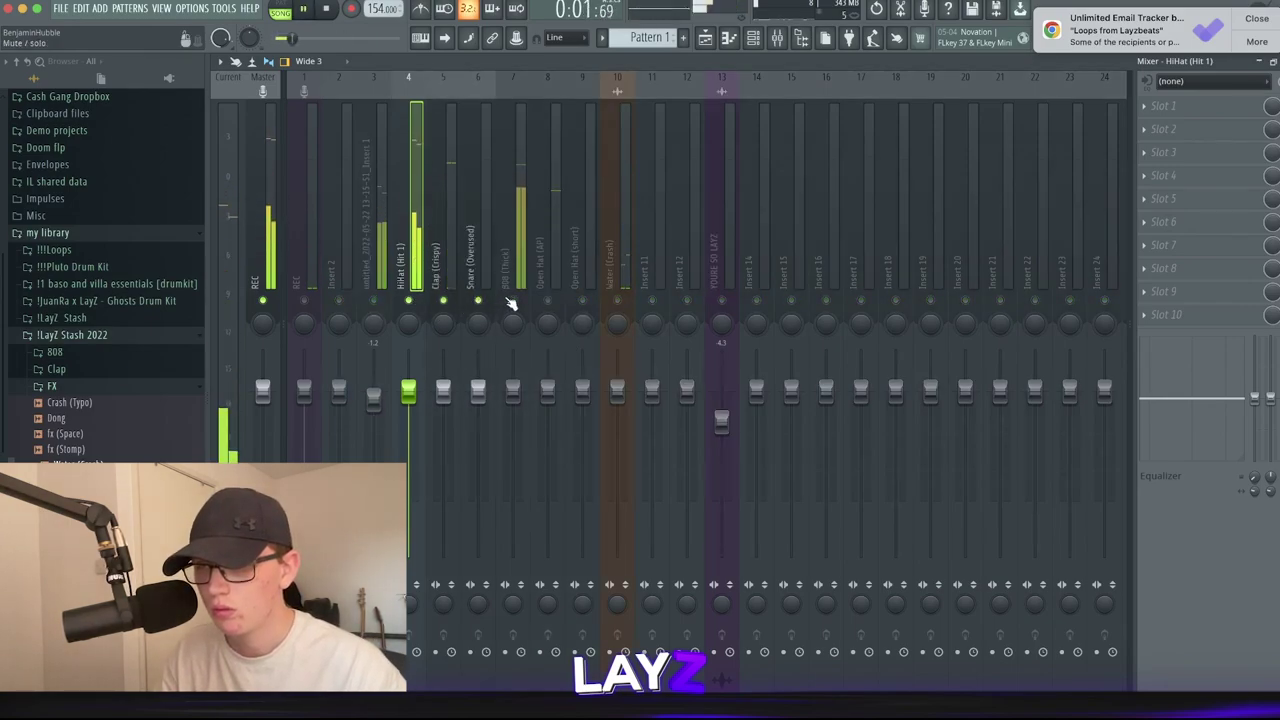
click(514, 410)
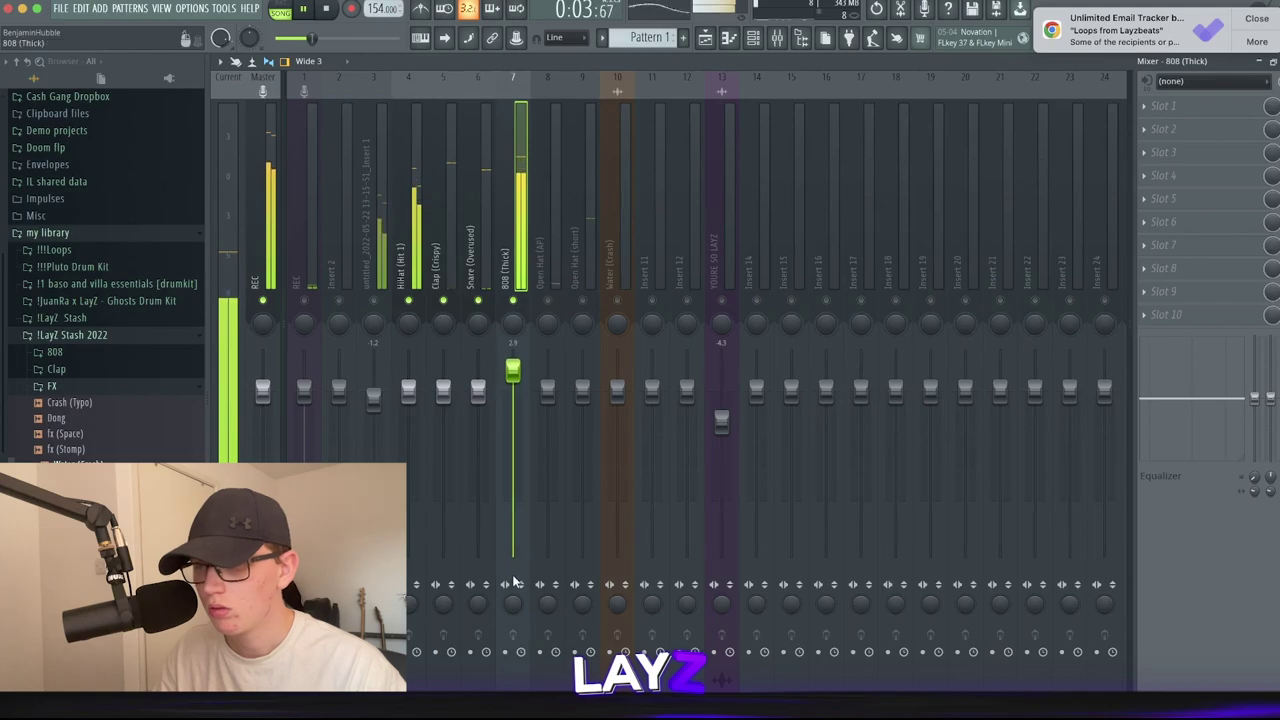
drag(514, 603, 514, 520)
click(304, 653)
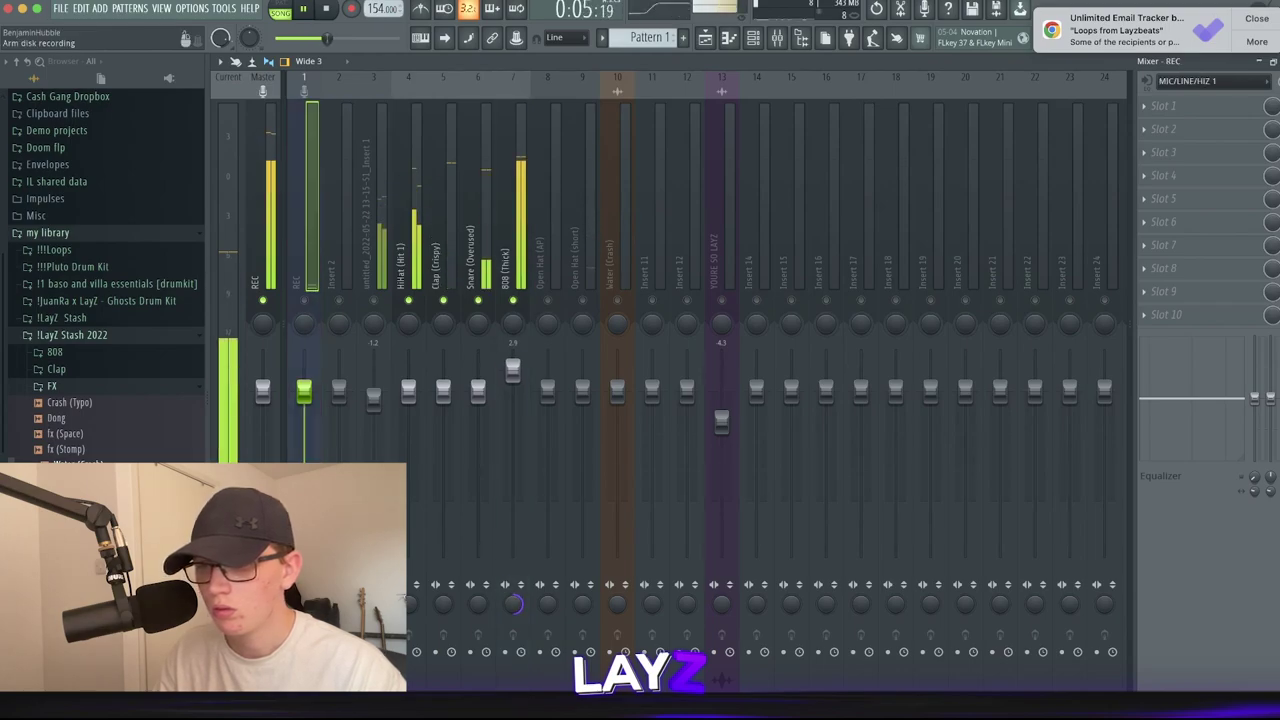
Add Fruity Parametric EQ 2 to the hi-hat track and cut its low band to -18 dB at about 110 Hz.
click(422, 165)
click(1183, 112)
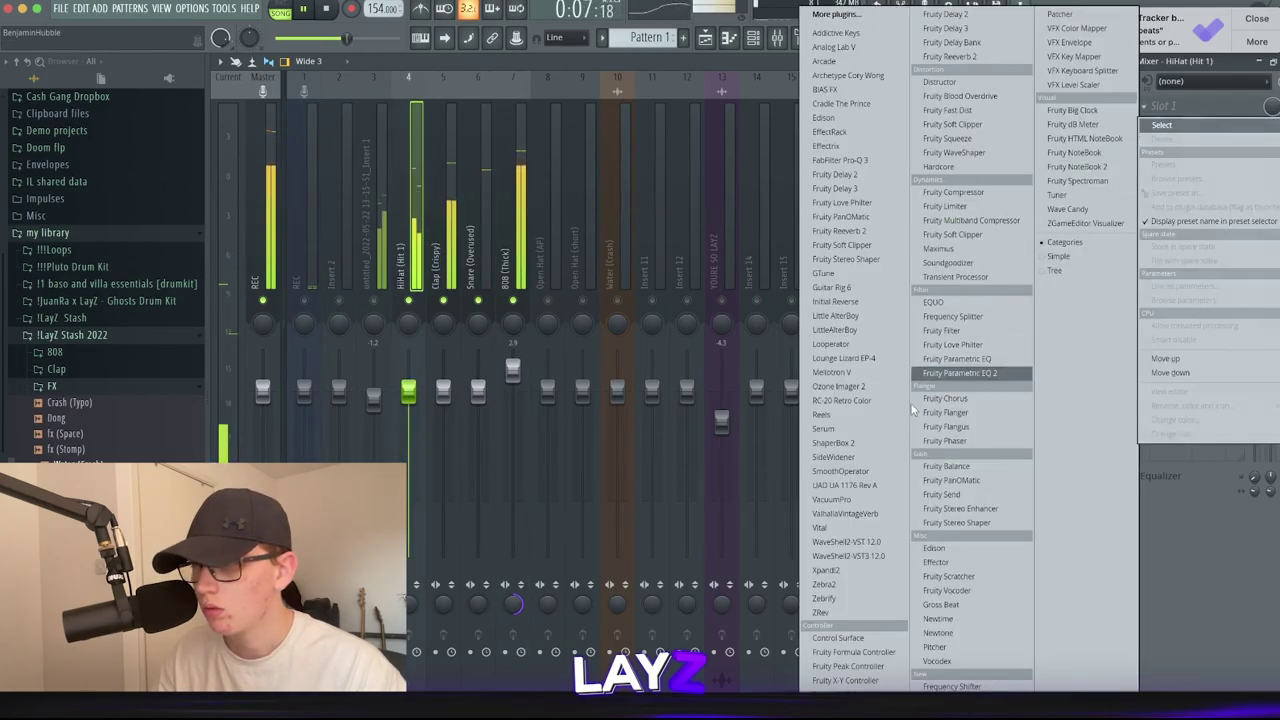
click(960, 372)
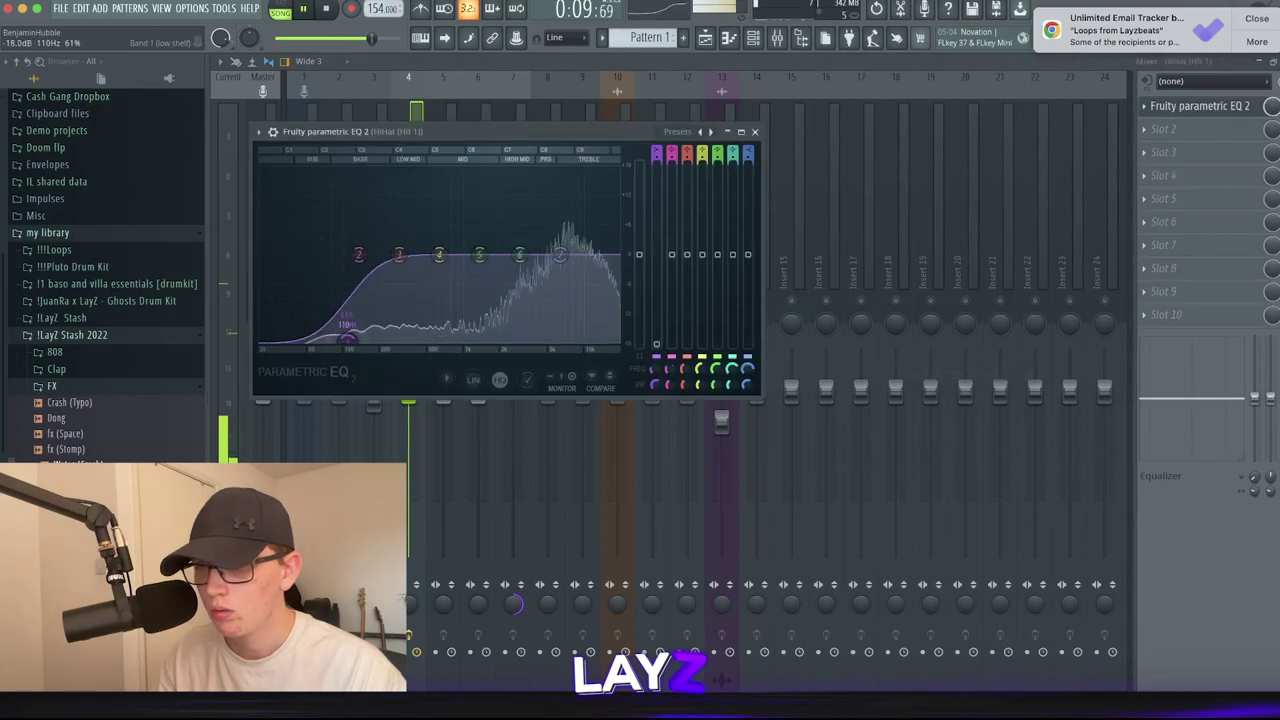
click(754, 131)
Lower the snare by 2.3 dB with a slight right pan, and unmute the melody and both open-hat tracks.
click(450, 238)
click(488, 282)
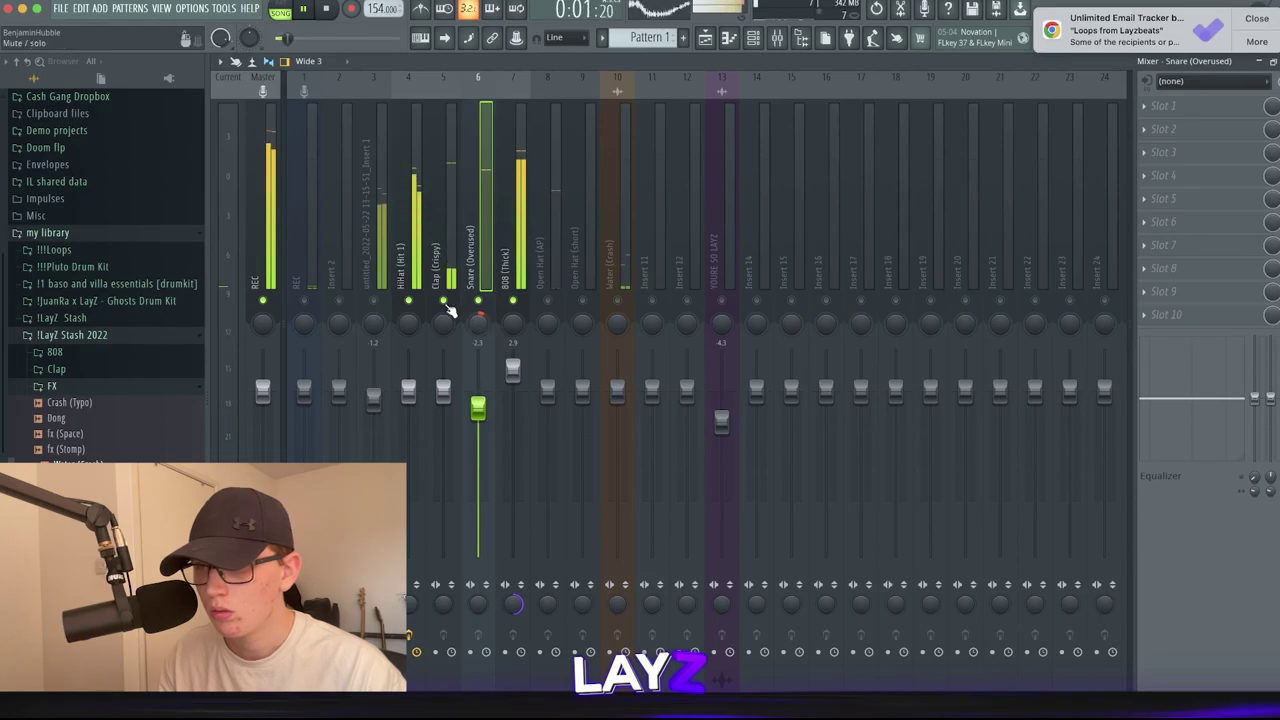
click(408, 301)
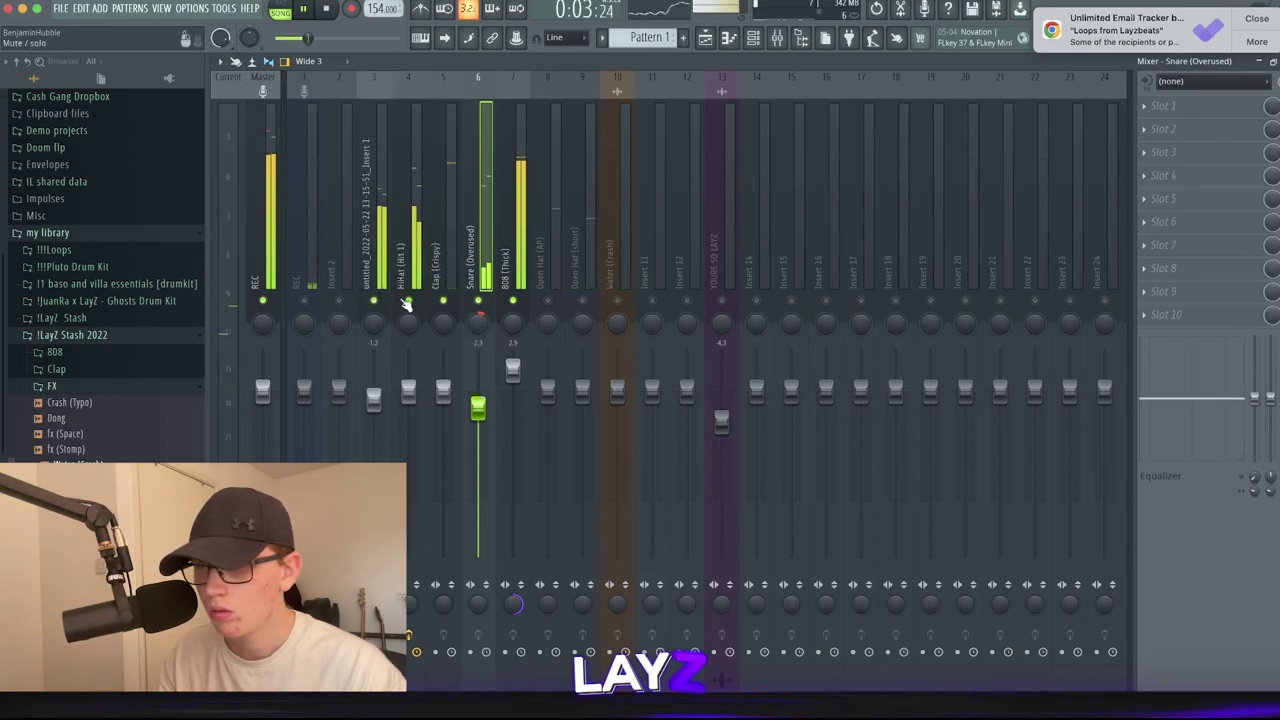
click(590, 294)
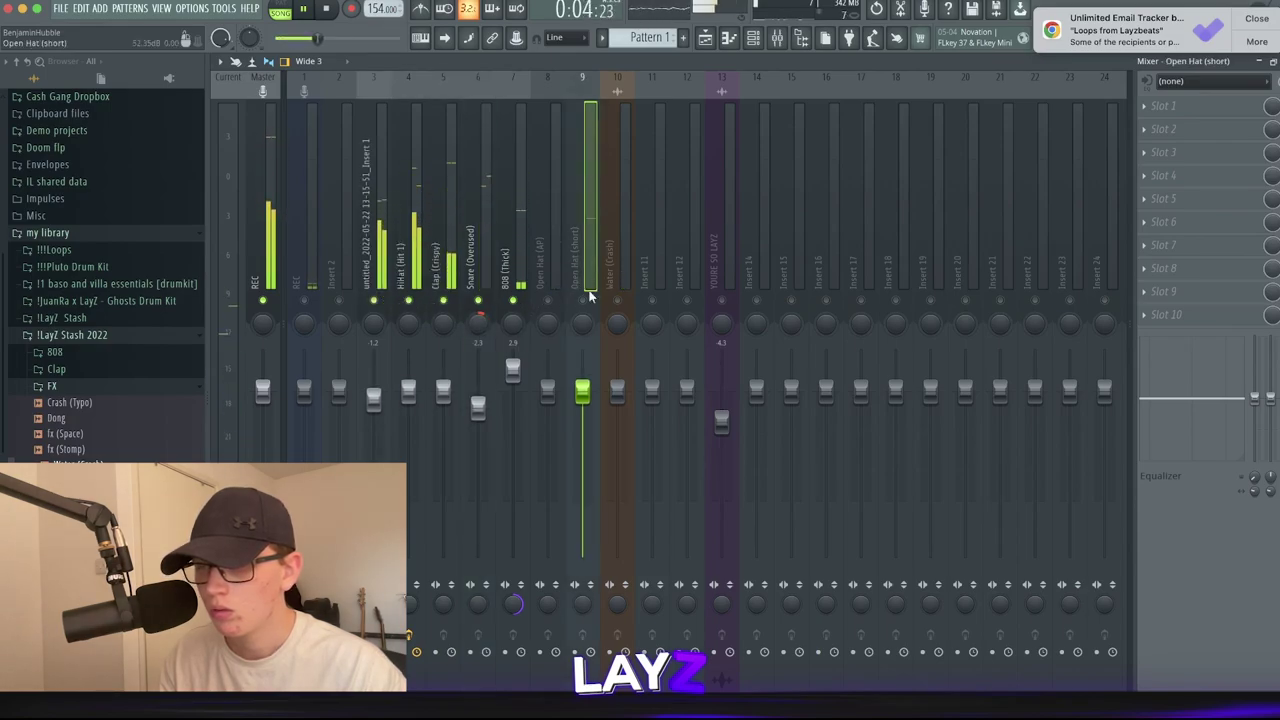
Insert the Waves CLA-76 compressor ahead of the EQ on the melody's mixer track and set that track's volume to -3.3 dB.
click(370, 233)
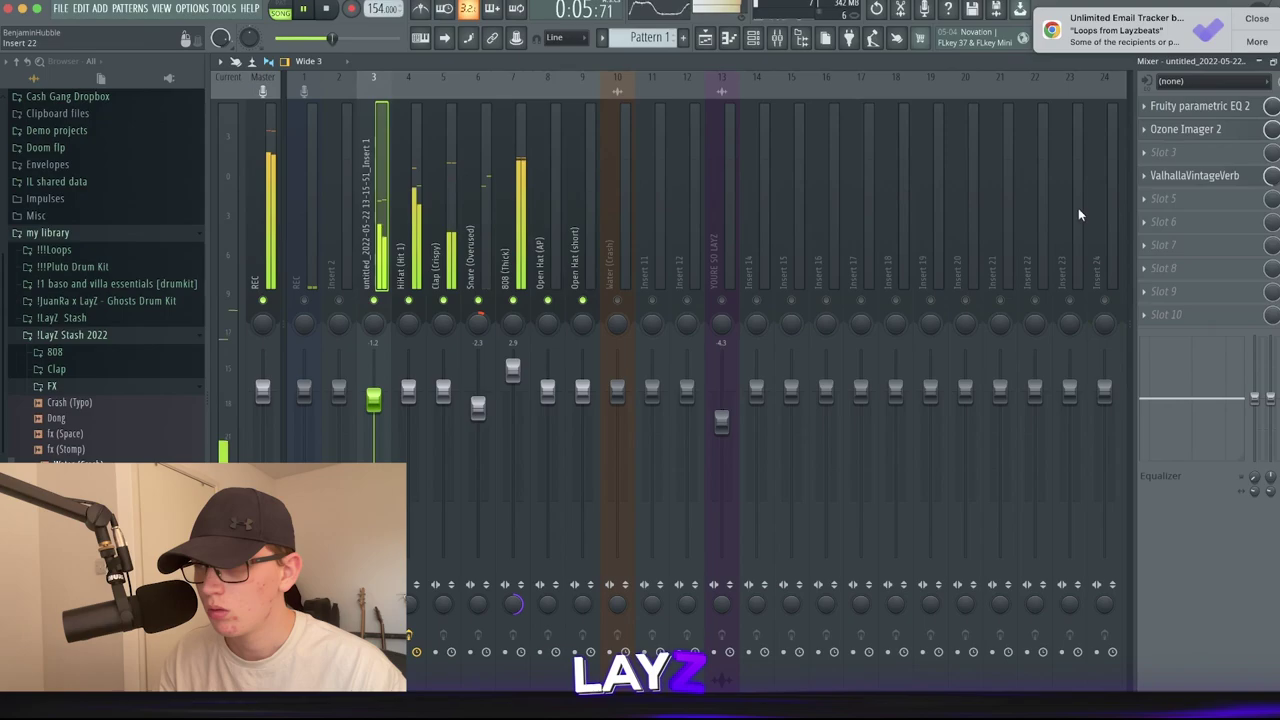
click(1206, 111)
mouse_move(1200, 125)
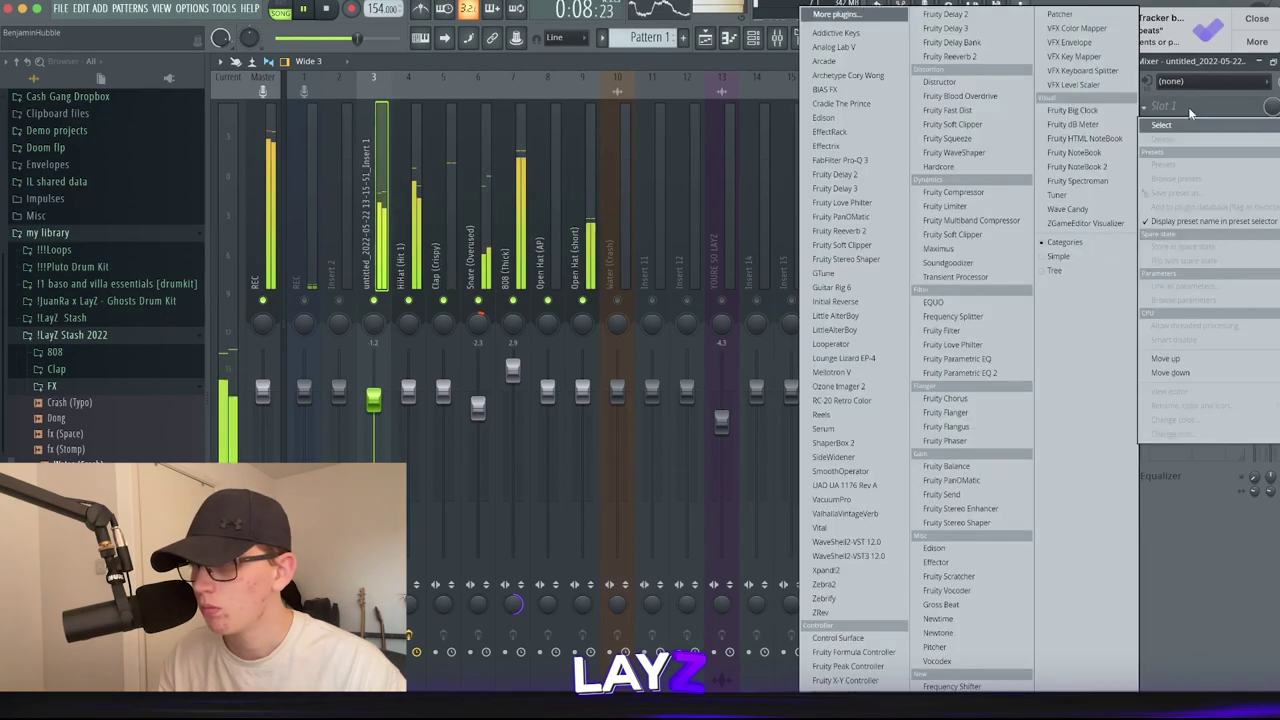
click(836, 14)
text(wave)
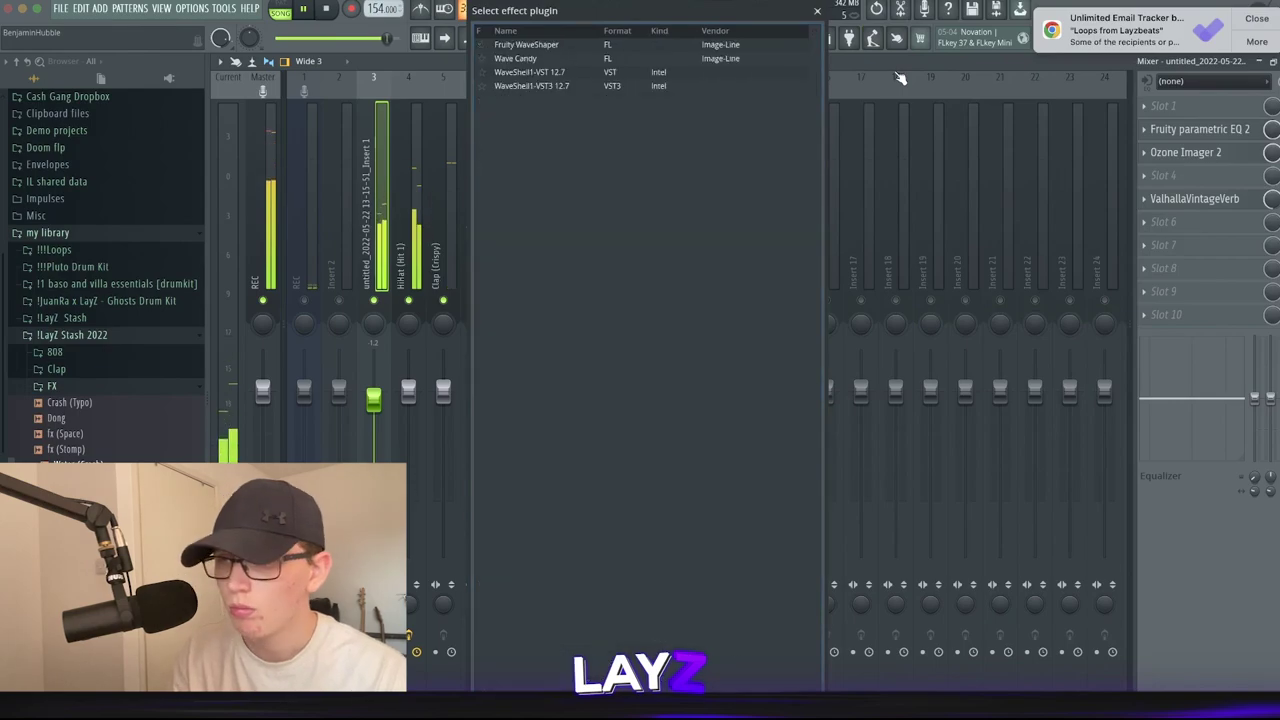
double_click(530, 85)
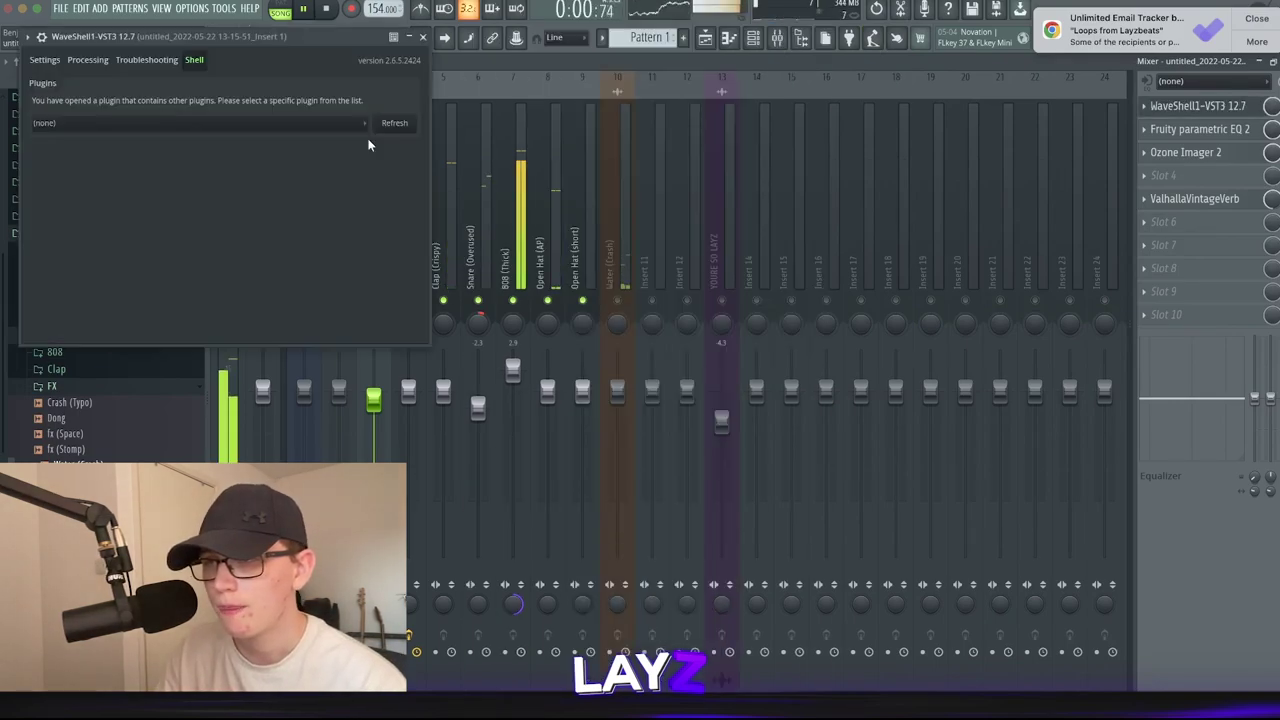
click(276, 123)
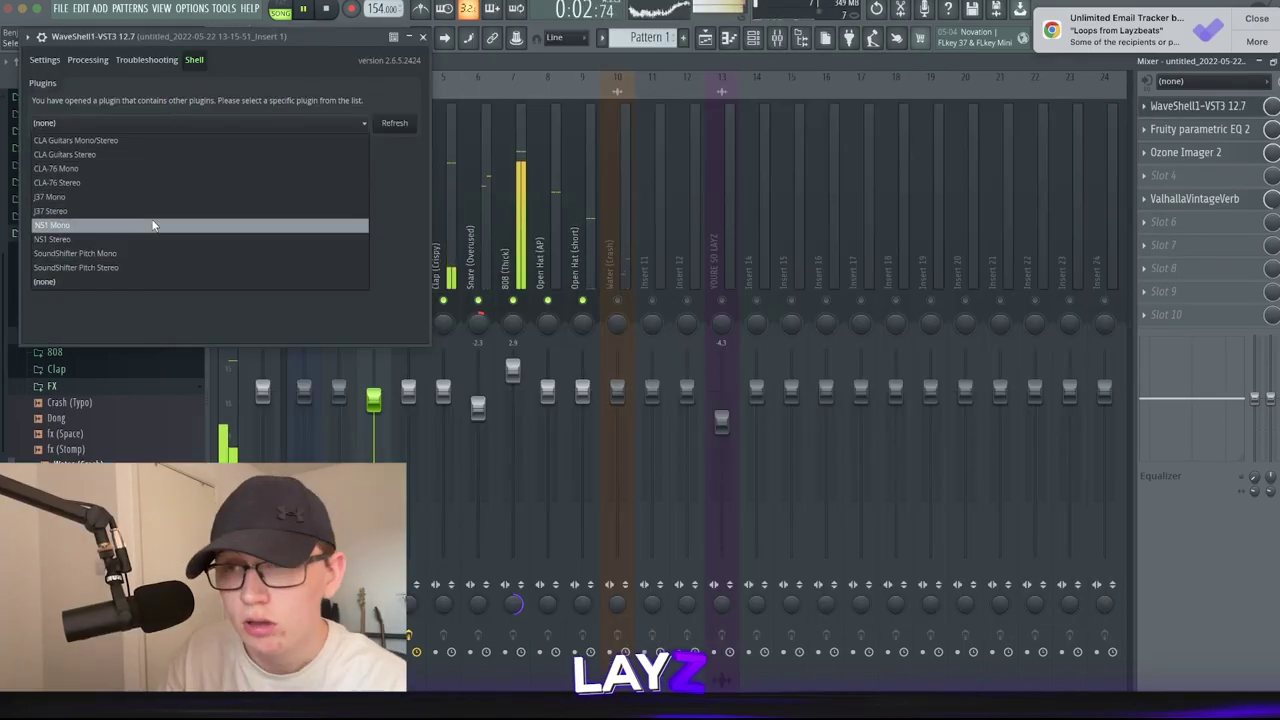
click(105, 170)
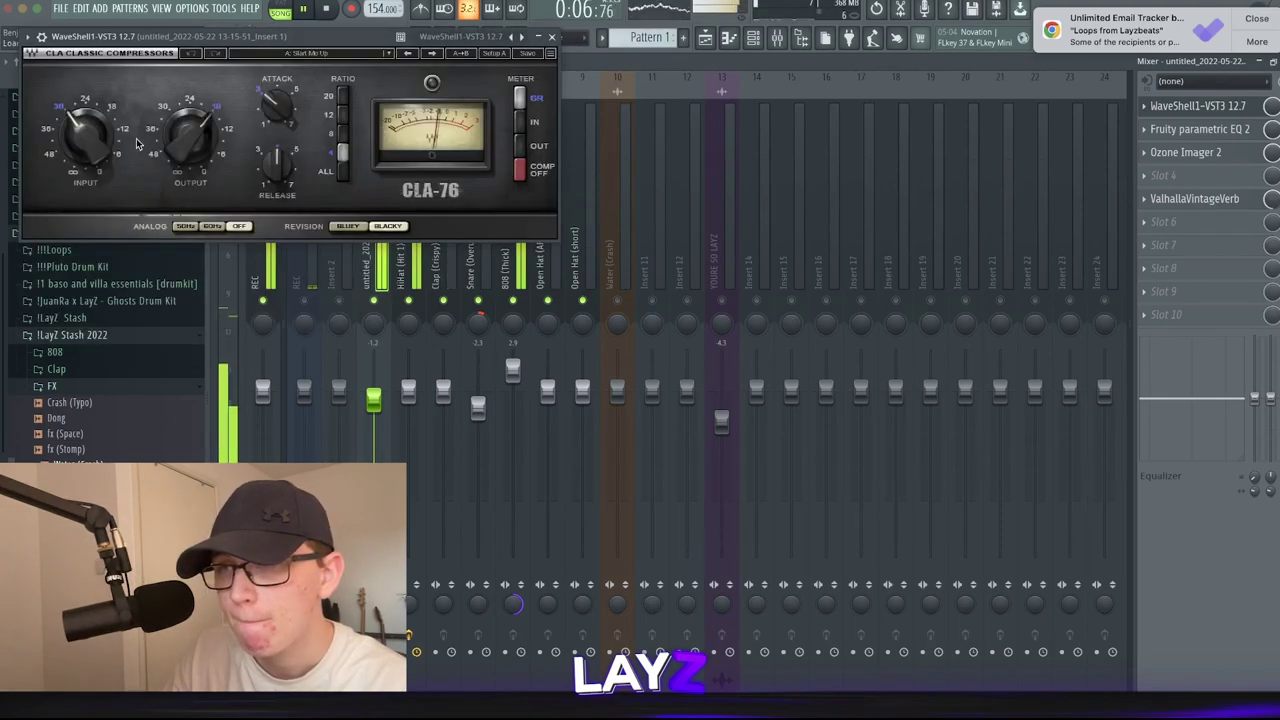
click(553, 38)
drag(373, 400, 373, 420)
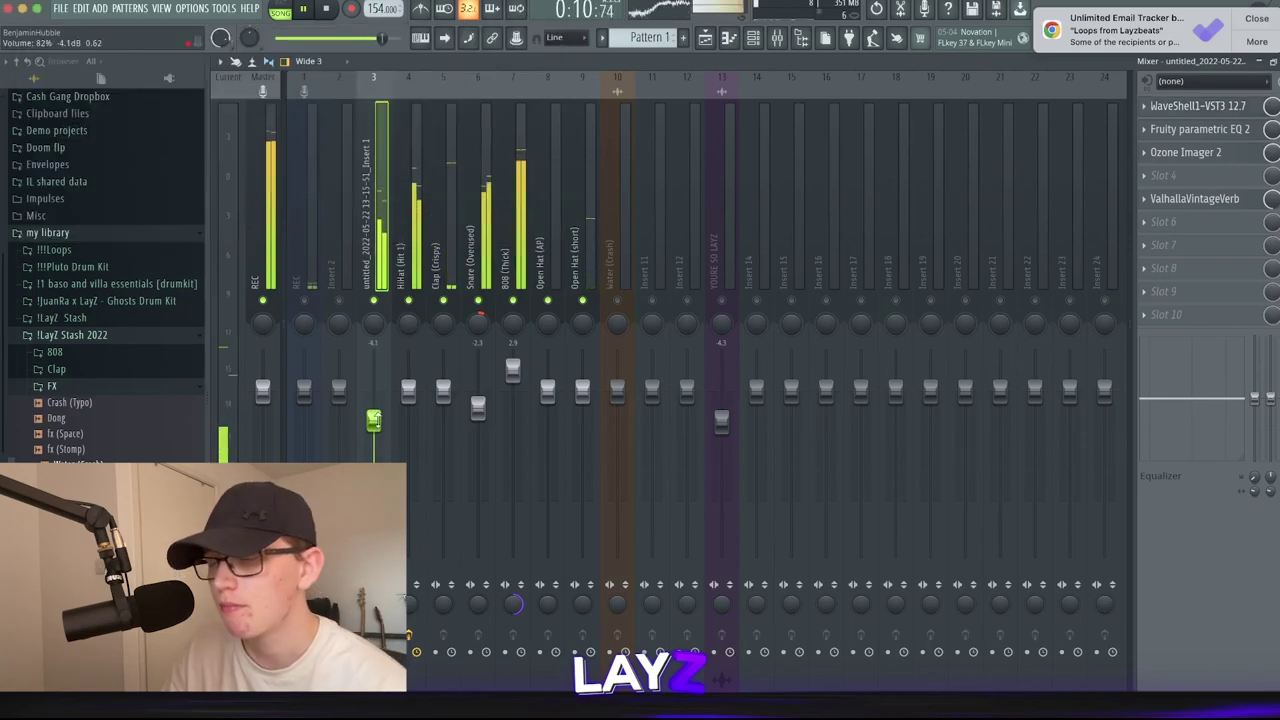
key(space)
Split Pattern 1 by channel and repeat the eight-bar block of clips in the playlist up to bar 73.
click(650, 37)
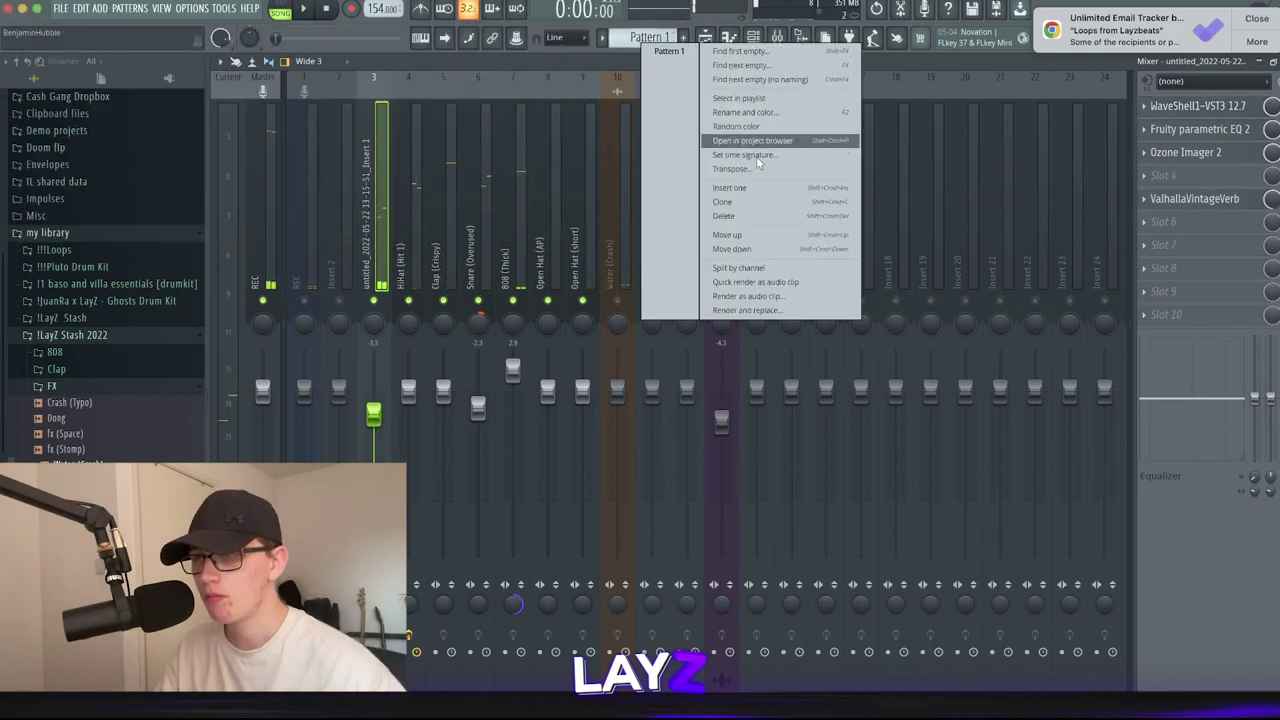
click(745, 255)
click(705, 38)
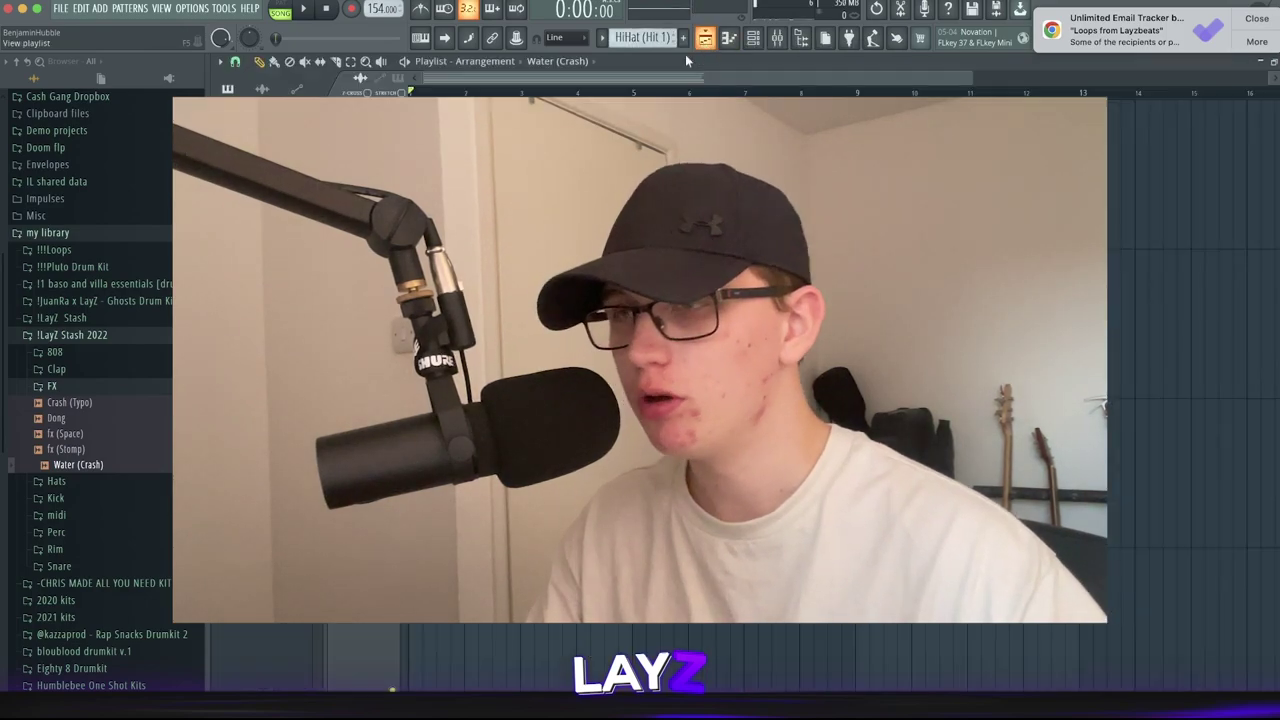
scroll(985, 480, down, 3)
scroll(855, 298, down, 1)
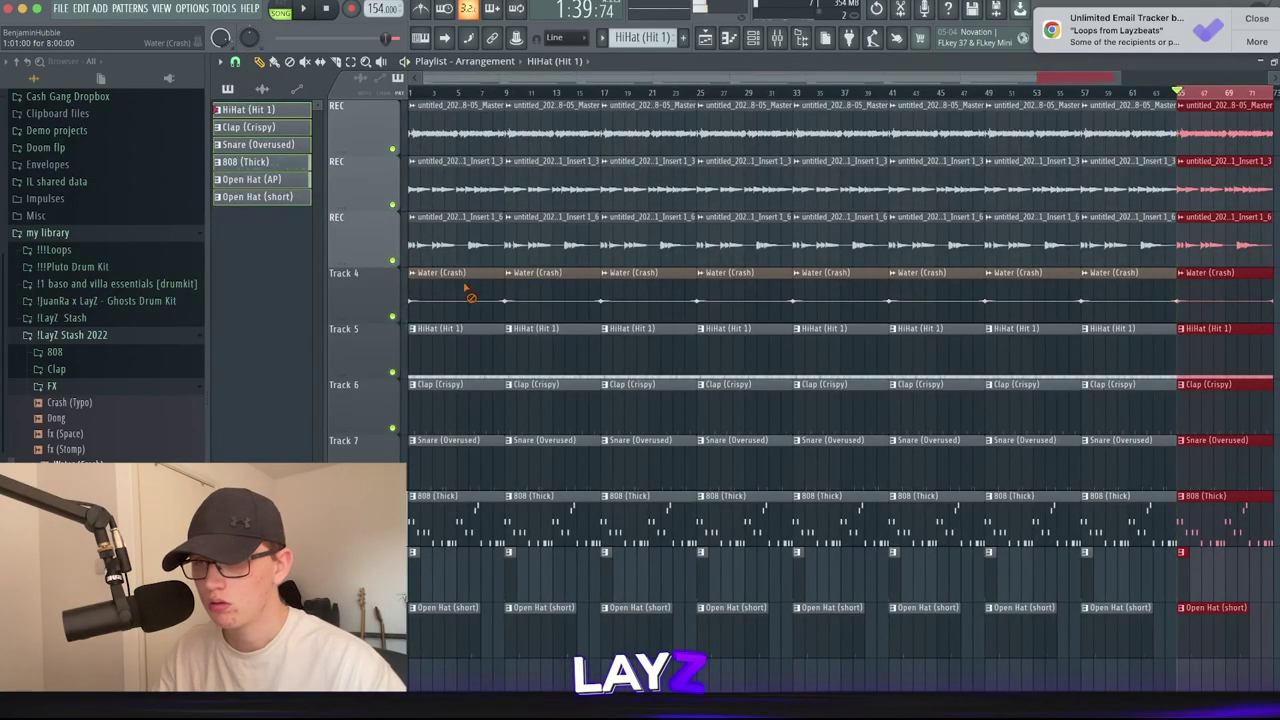
Clear the drum clips from bars 1 to 16 and the second and third recorded tracks from bars 1 to 8.
drag(462, 281, 437, 638)
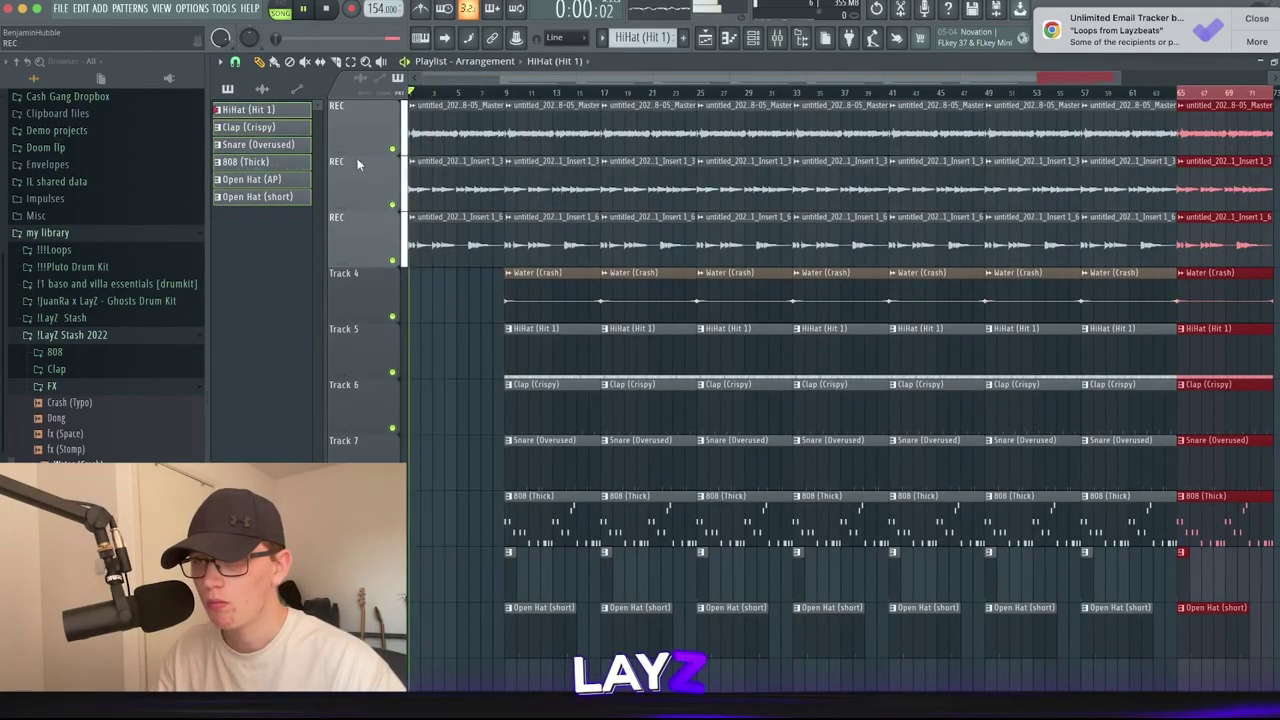
mouse_move(420, 170)
mouse_down()
mouse_move(443, 257)
mouse_move(545, 273)
mouse_move(540, 618)
mouse_up()
Place Water (Crash) clips back at the beginning of track 4, slice the first at bar 5 and delete its first half.
drag(636, 290, 440, 299)
key(c)
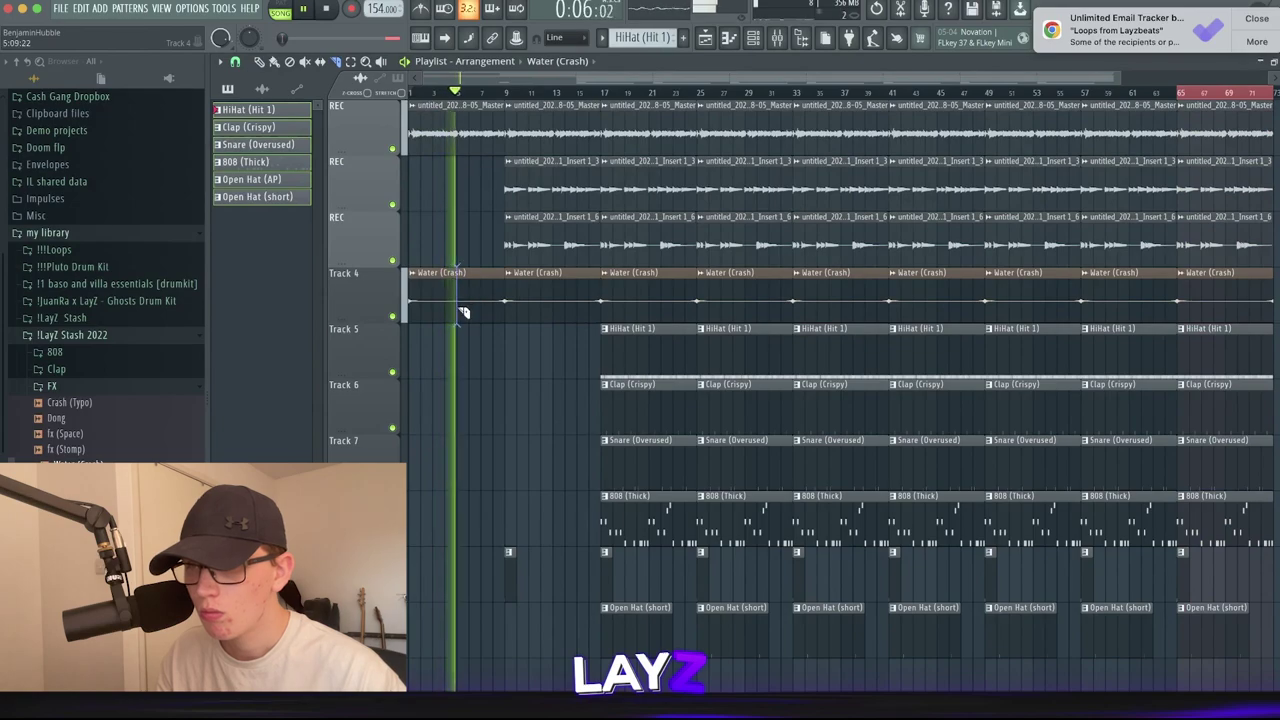
click(461, 311)
key(p)
click(413, 274)
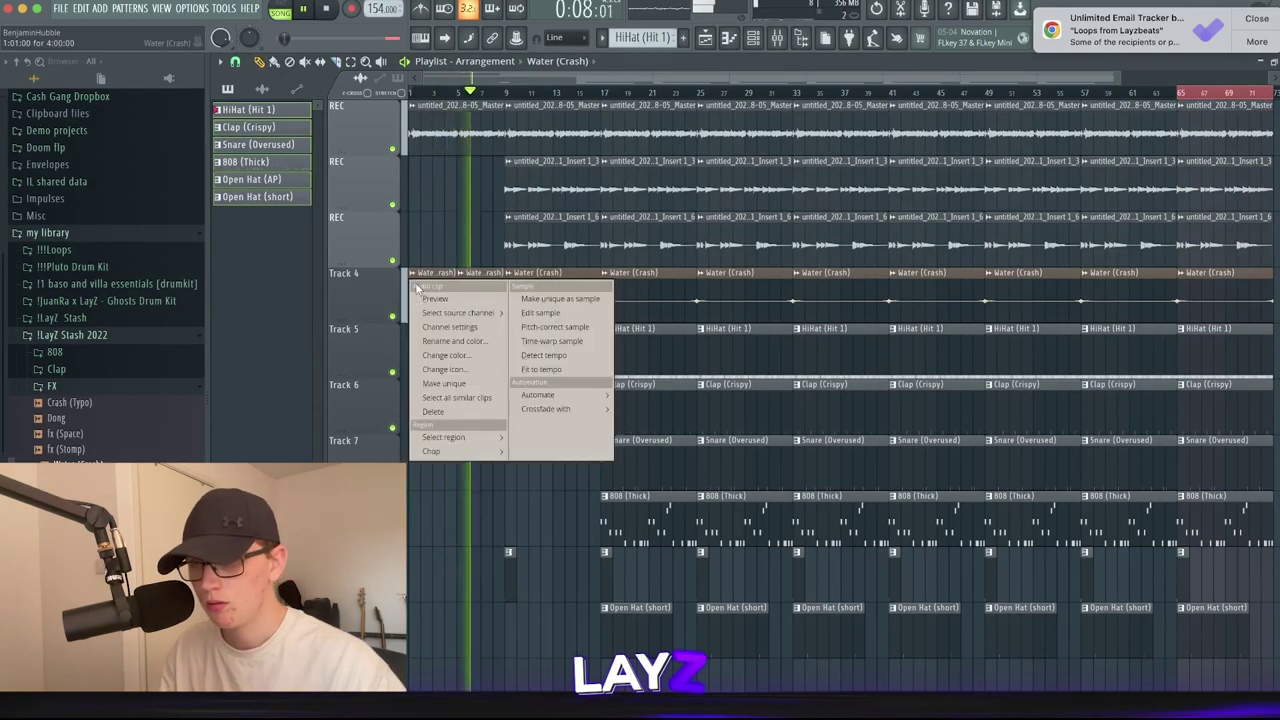
click(444, 413)
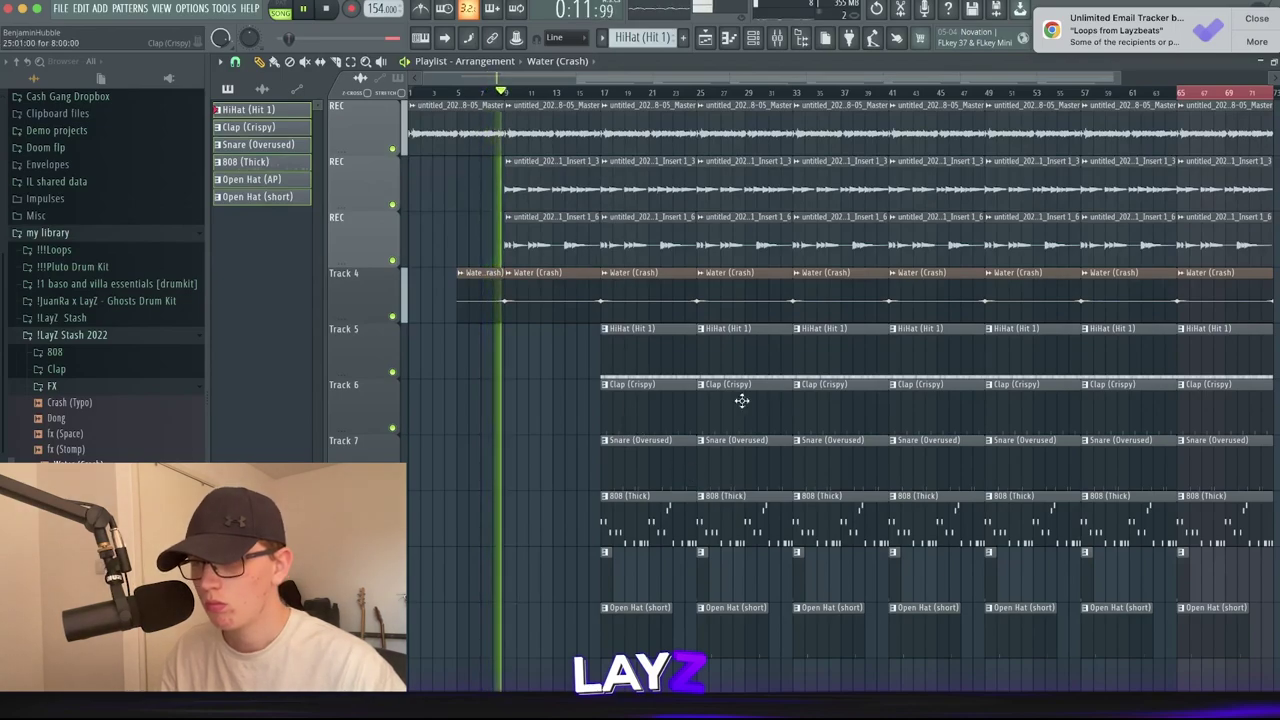
Delete the Snare (Overused) clip at bar 17.
scroll(695, 492, down, 1)
scroll(695, 492, up, 1)
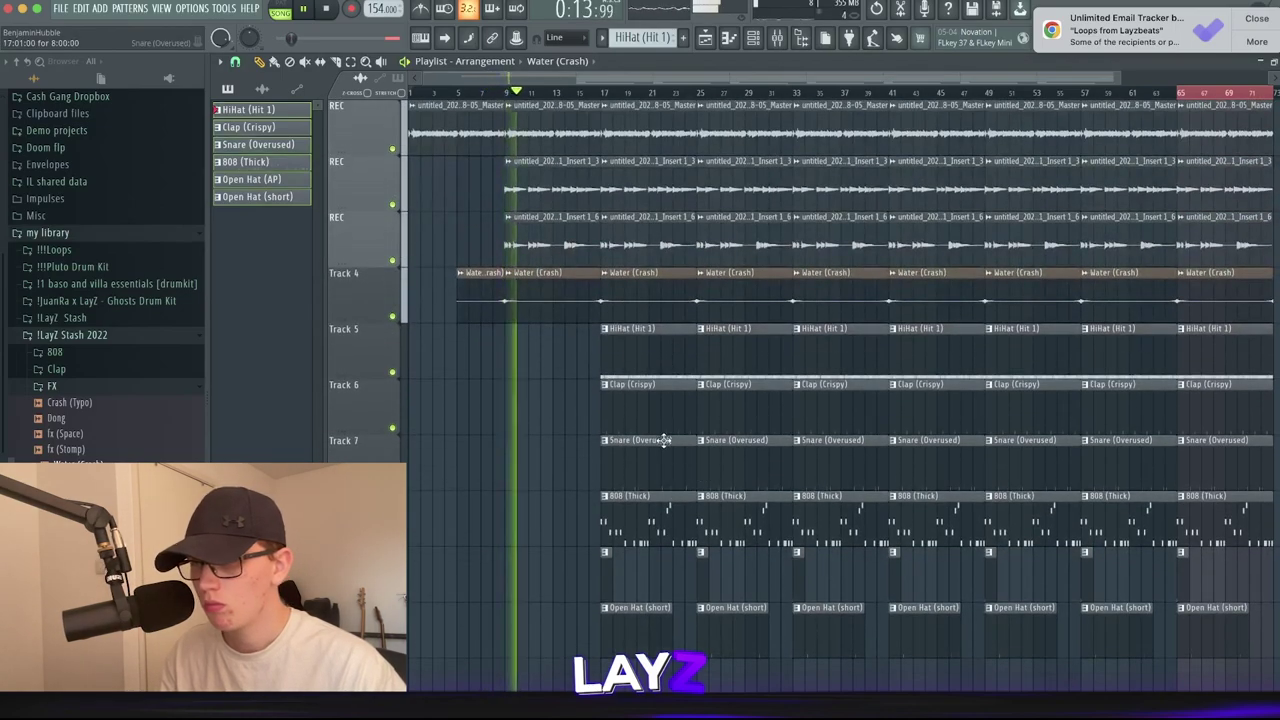
right_click(665, 440)
Slice the crash and drum clips at bar 35 and delete the drum pieces across bars 33 and 34.
scroll(857, 380, up, 2)
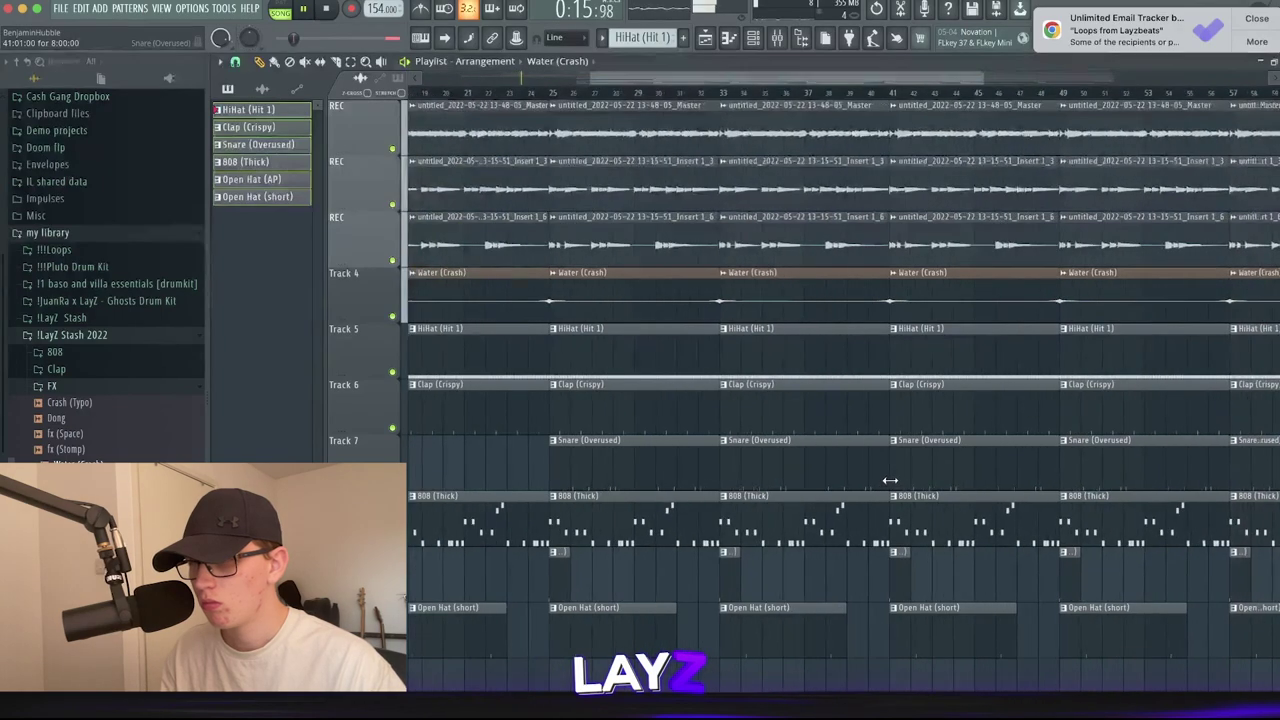
scroll(757, 401, up, 2)
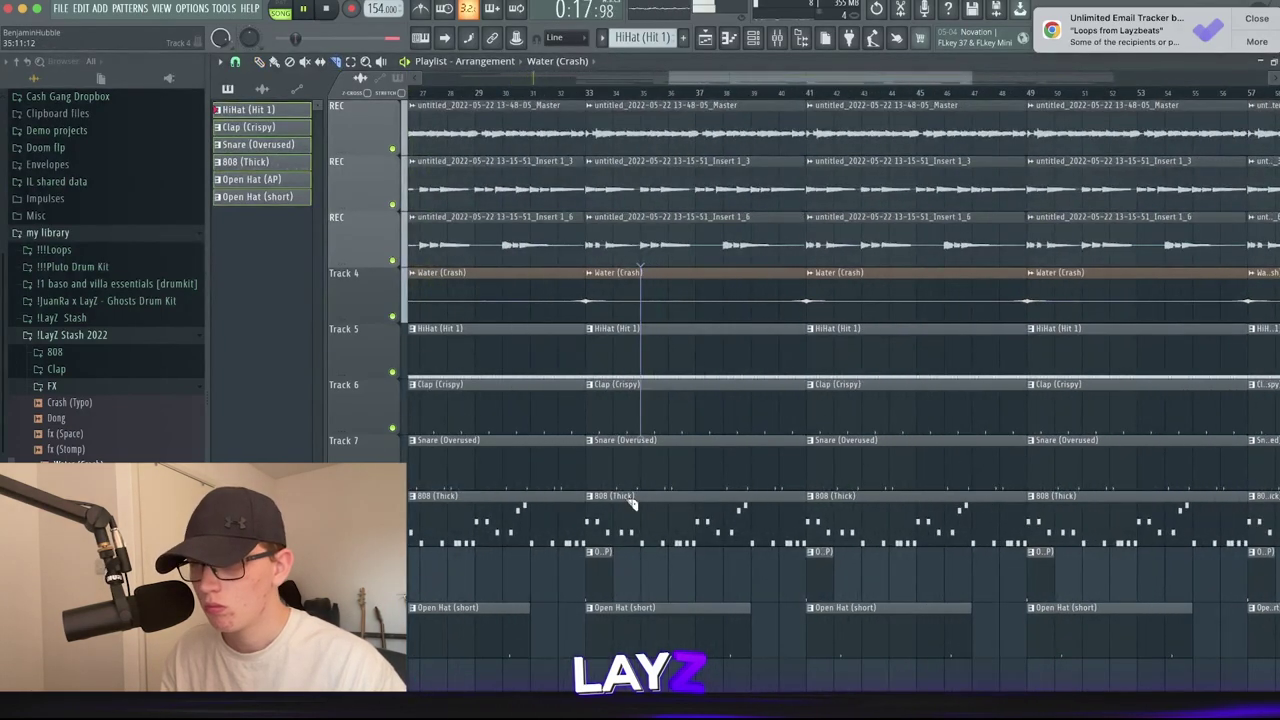
scroll(632, 505, down, 1)
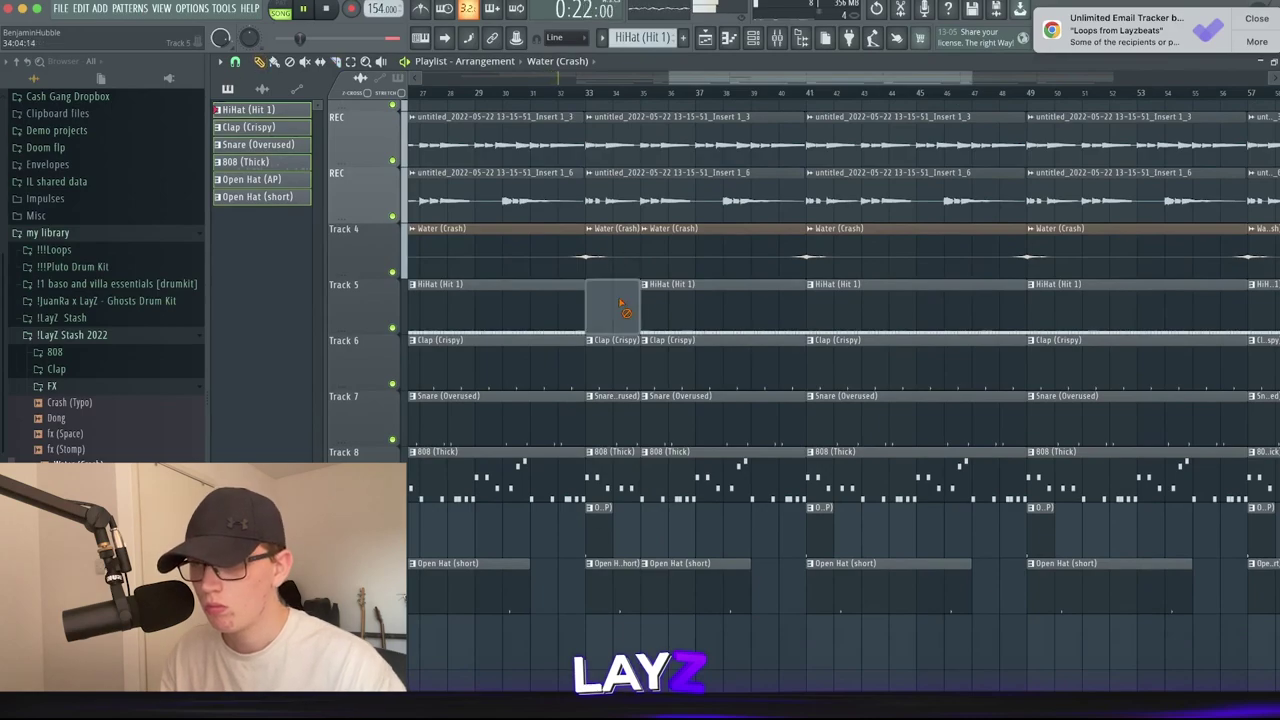
mouse_move(620, 303)
mouse_down()
mouse_move(620, 591)
mouse_move(614, 534)
mouse_up()
scroll(630, 560, down, 3)
scroll(660, 480, up, 1)
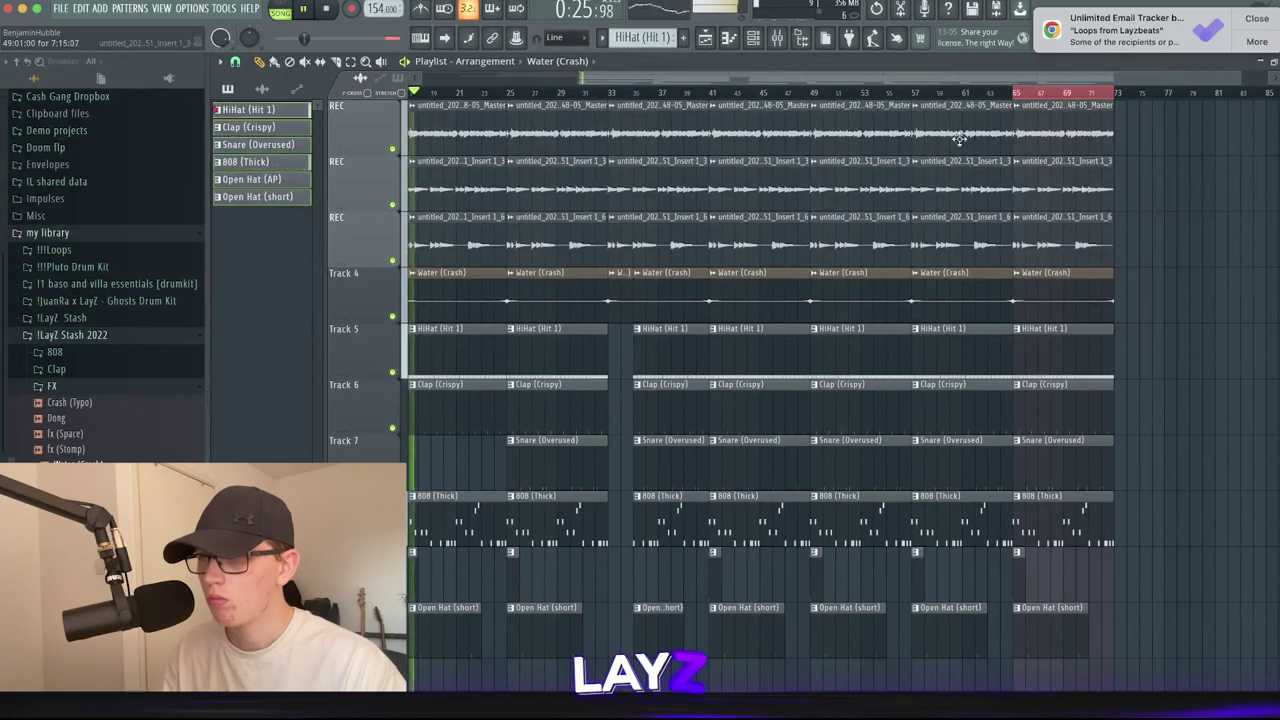
Play the arrangement from near its end and examine how the clips line up around bars 33 to 49.
click(1043, 85)
ctrl+scroll(714, 257, up, 5)
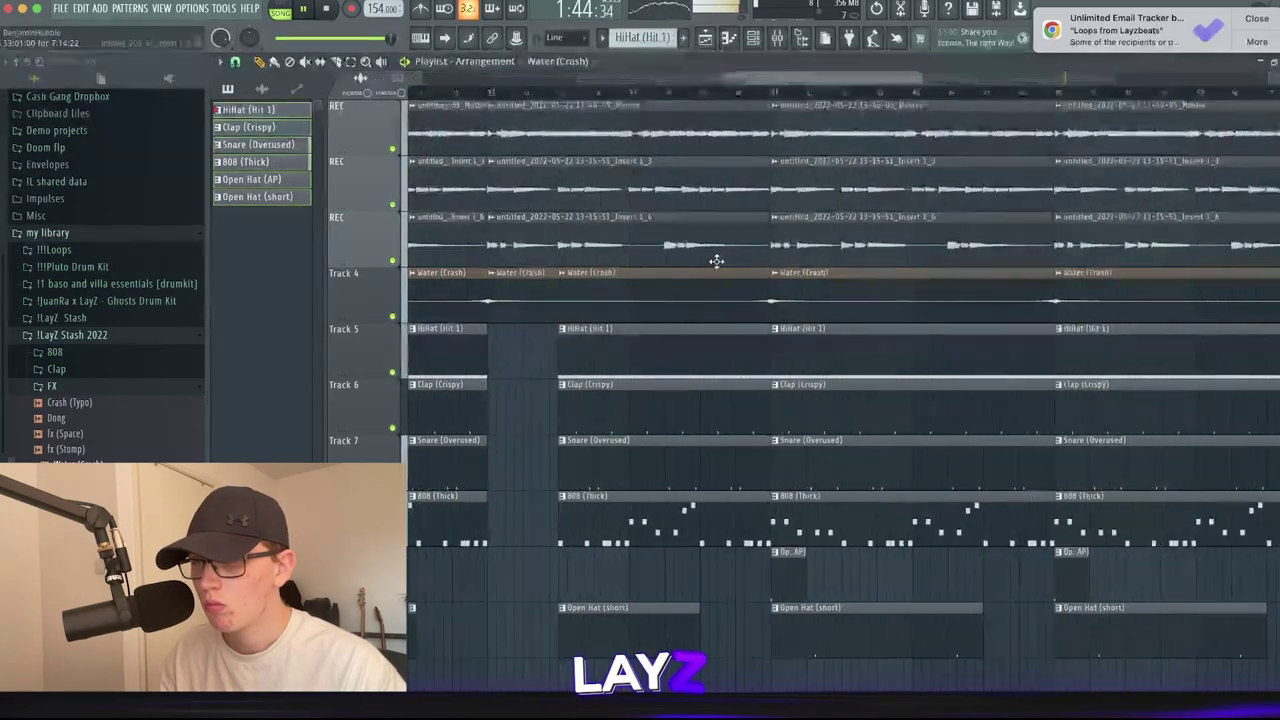
ctrl+scroll(911, 263, down, 5)
ctrl+scroll(914, 260, up, 5)
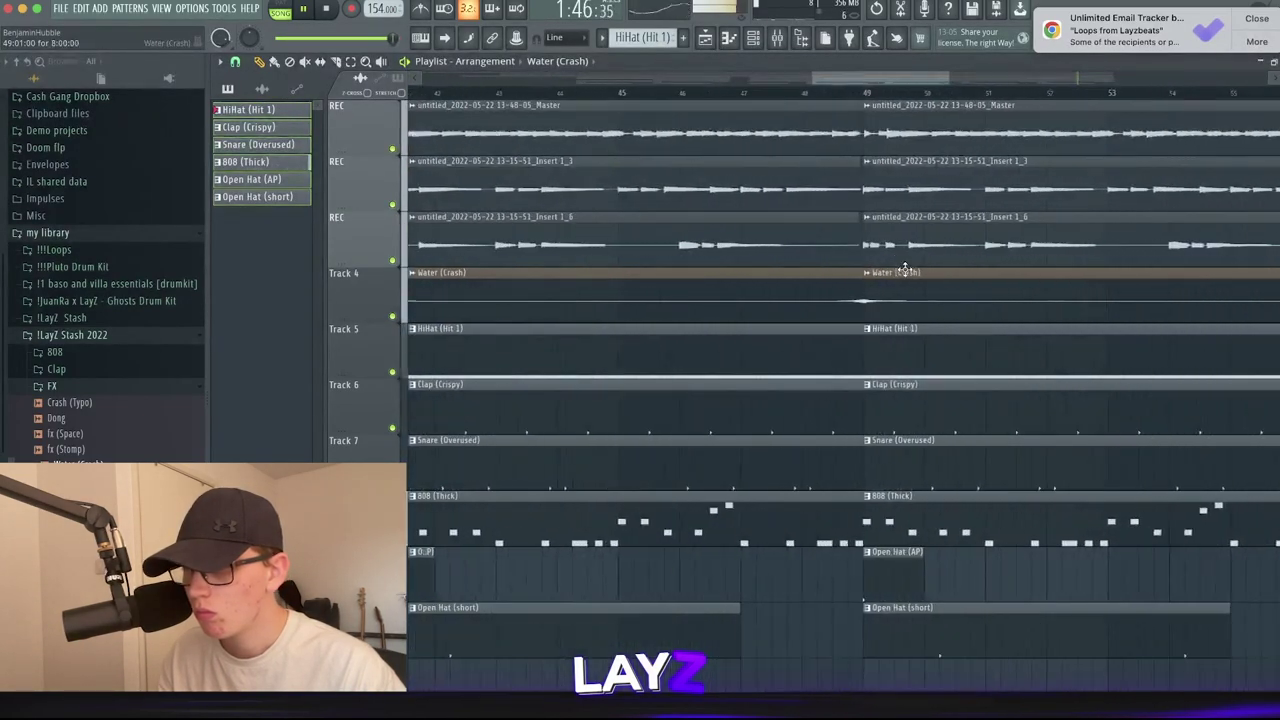
ctrl+scroll(713, 288, down, 4)
ctrl+scroll(495, 287, up, 4)
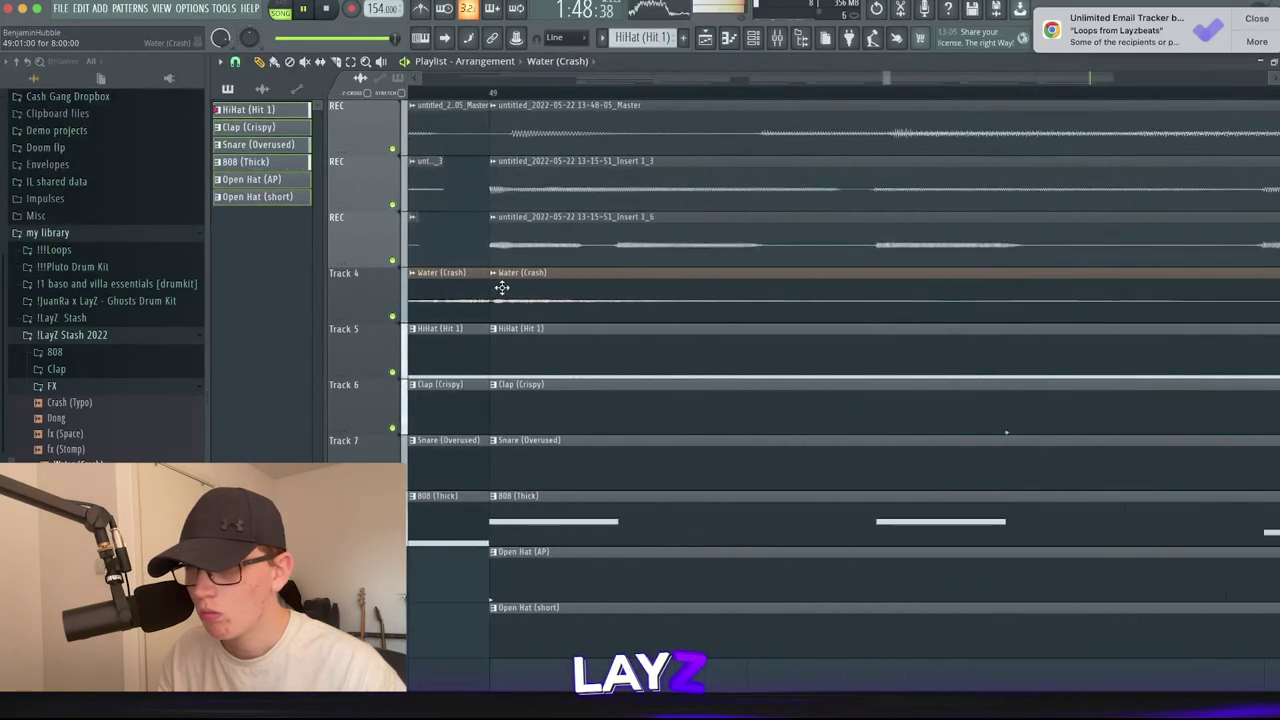
ctrl+scroll(502, 288, down, 4)
ctrl+scroll(503, 286, up, 3)
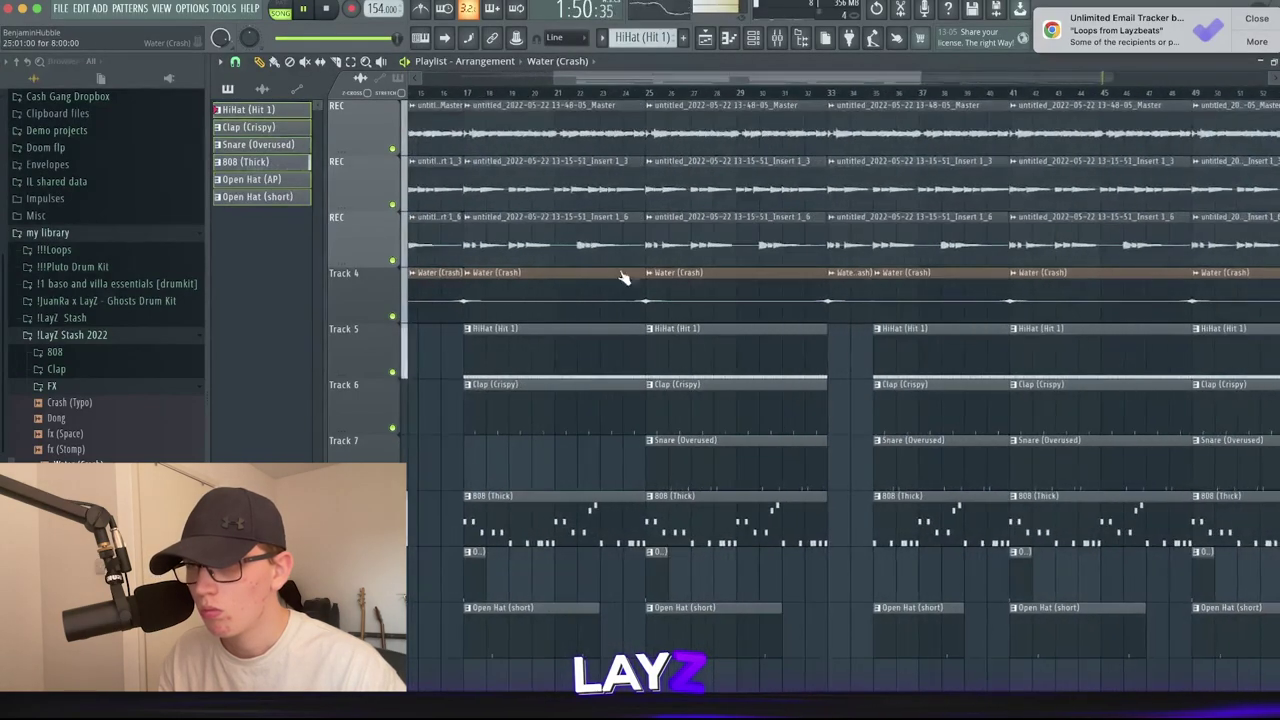
Delete the second and third recorded tracks' clips at bars 17 and 33, and only the third track's clip at bar 41.
click(414, 90)
ctrl+scroll(622, 244, up, 4)
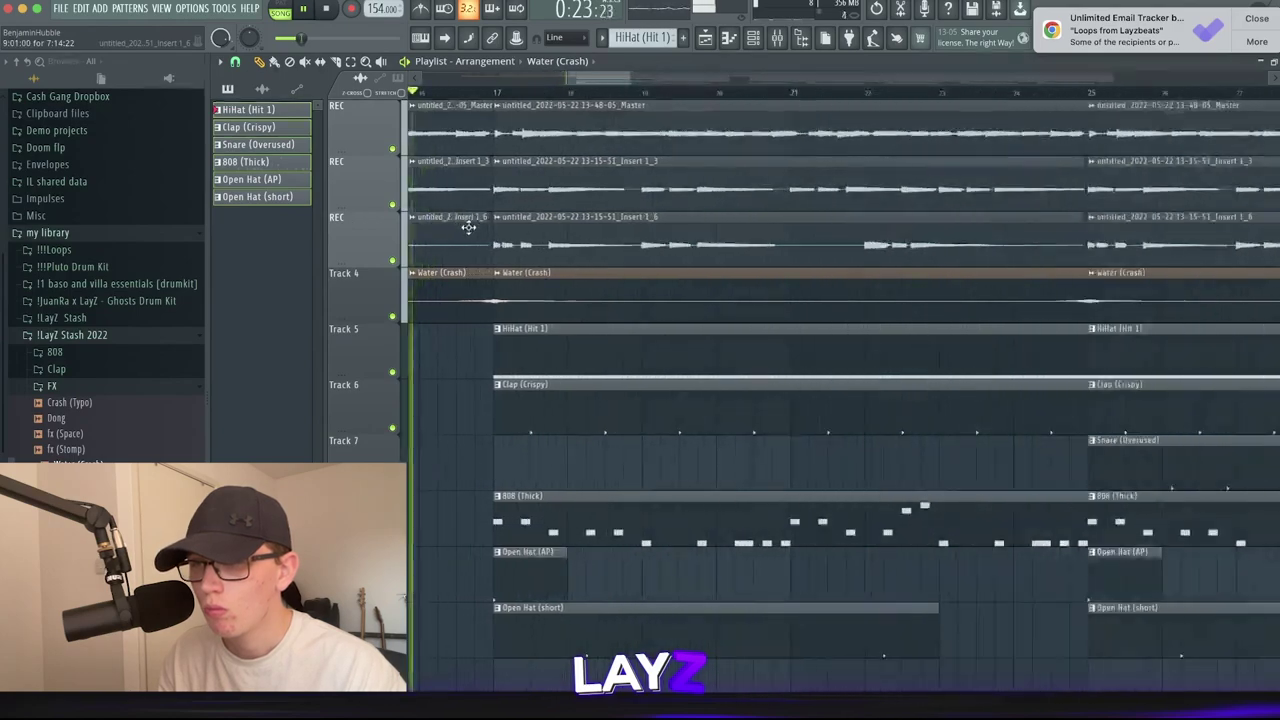
ctrl+scroll(622, 244, down, 3)
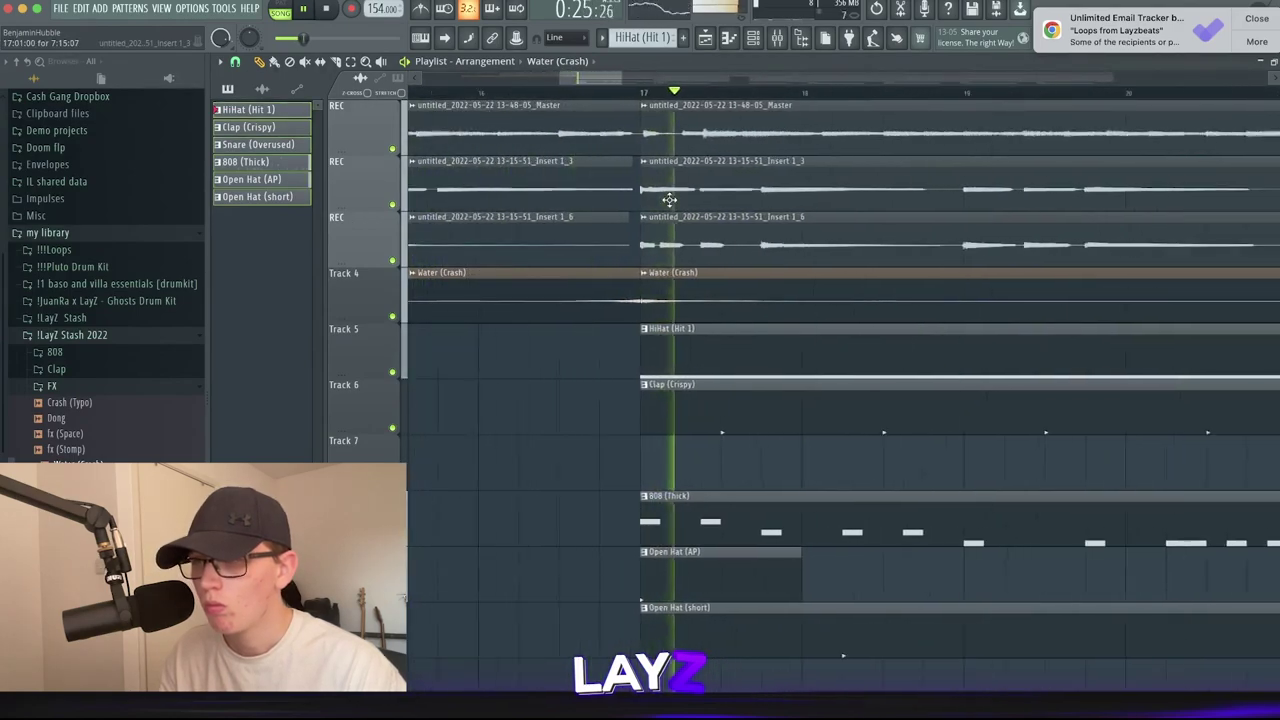
right_click(798, 185)
right_click(803, 220)
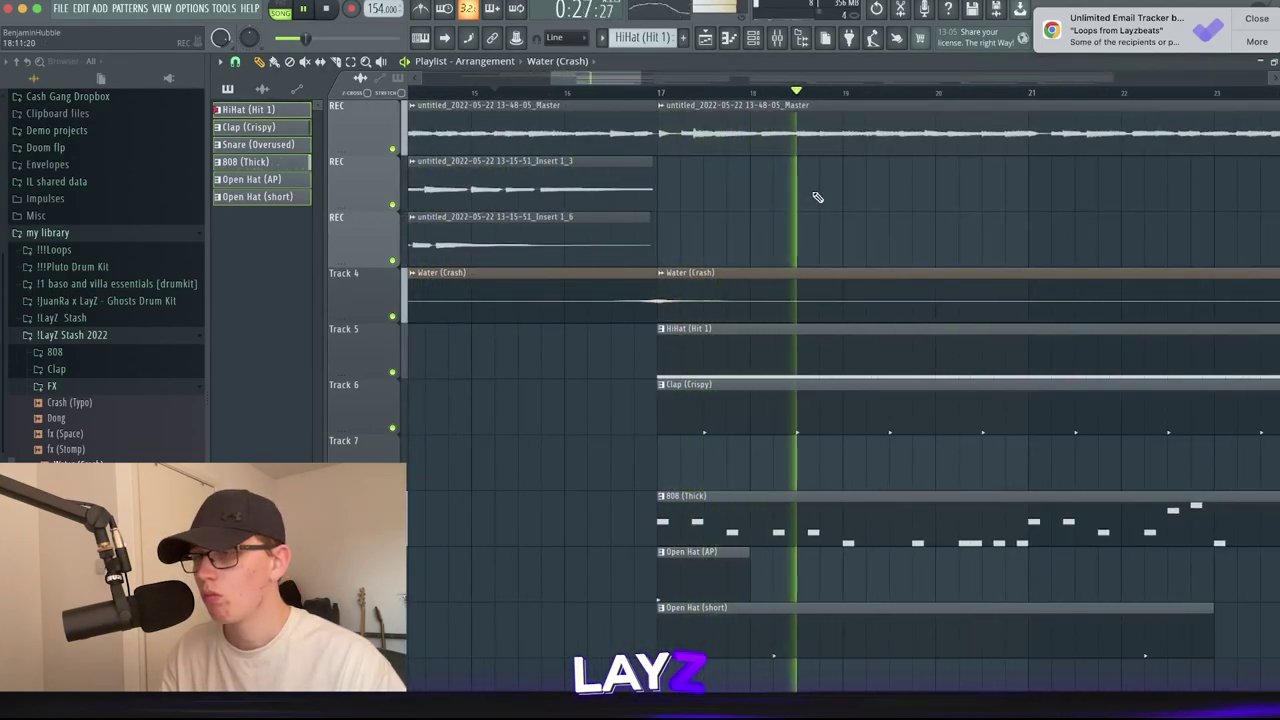
ctrl+scroll(826, 198, down, 6)
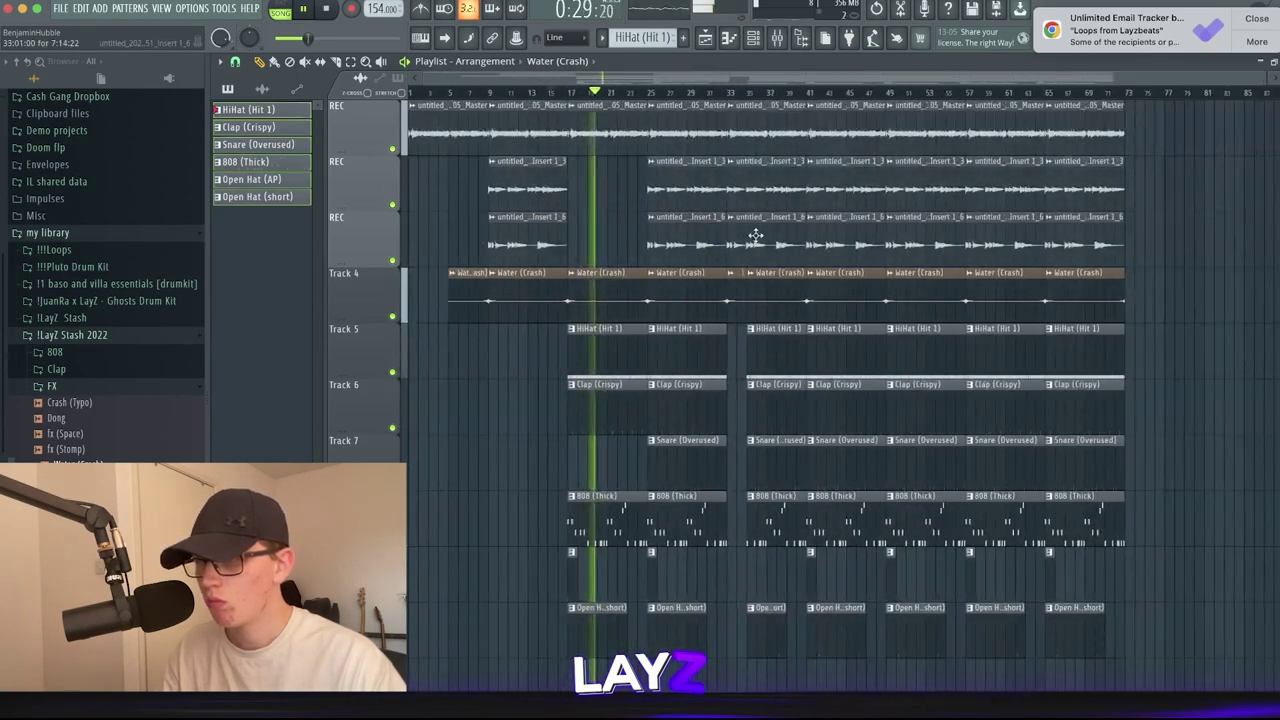
right_click(783, 193)
right_click(777, 243)
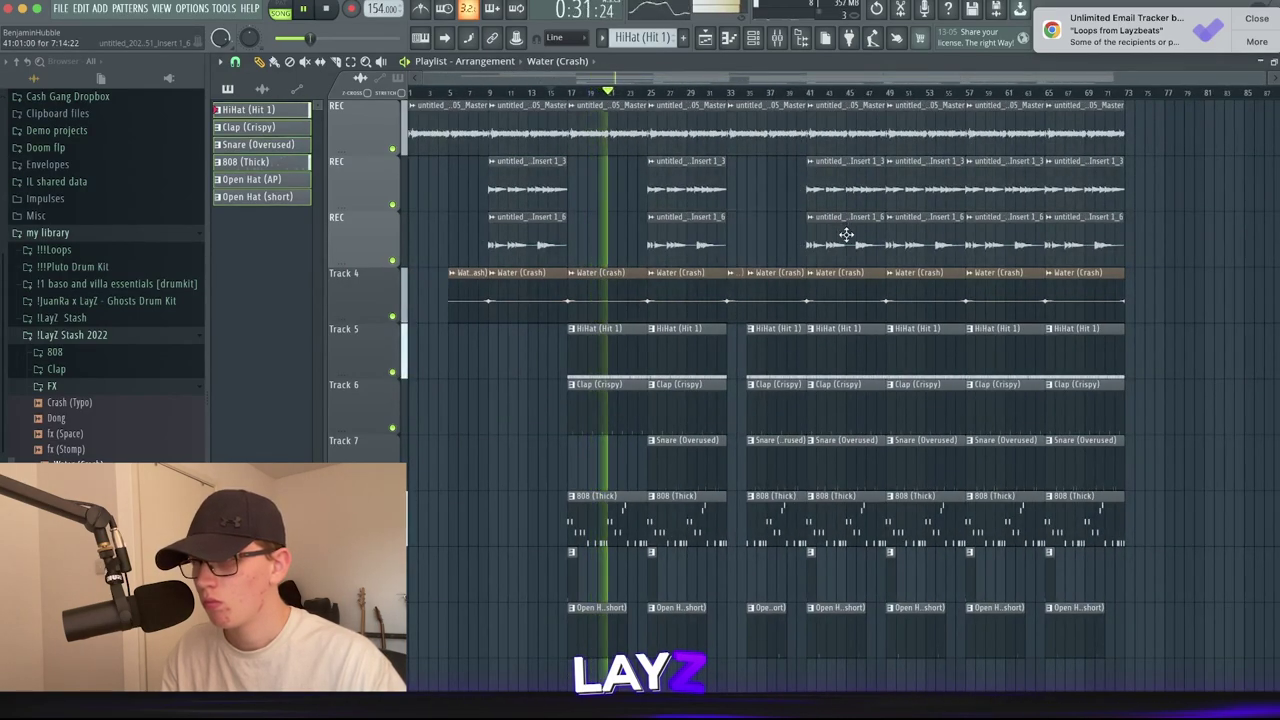
right_click(848, 237)
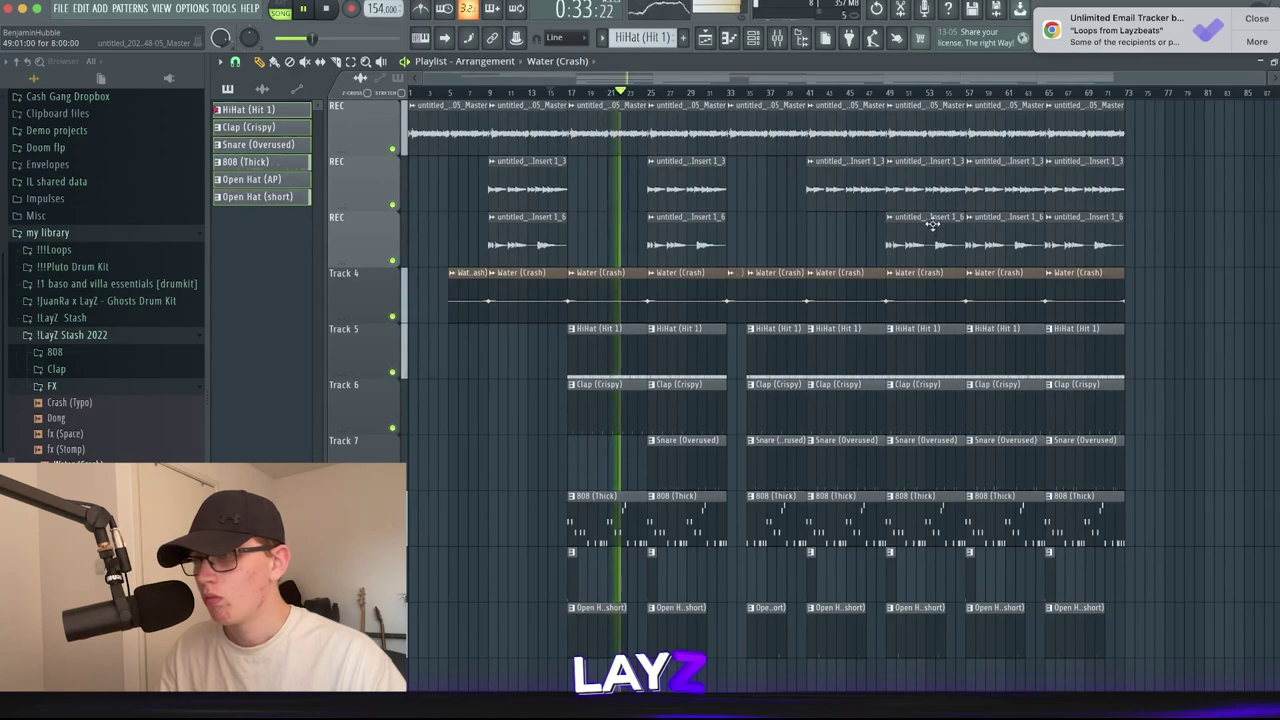
Delete the crash and all drum and open-hat clips from bars 49 to 56.
right_click(924, 295)
right_click(920, 345)
right_click(922, 405)
right_click(926, 462)
right_click(934, 520)
right_click(938, 620)
right_click(889, 572)
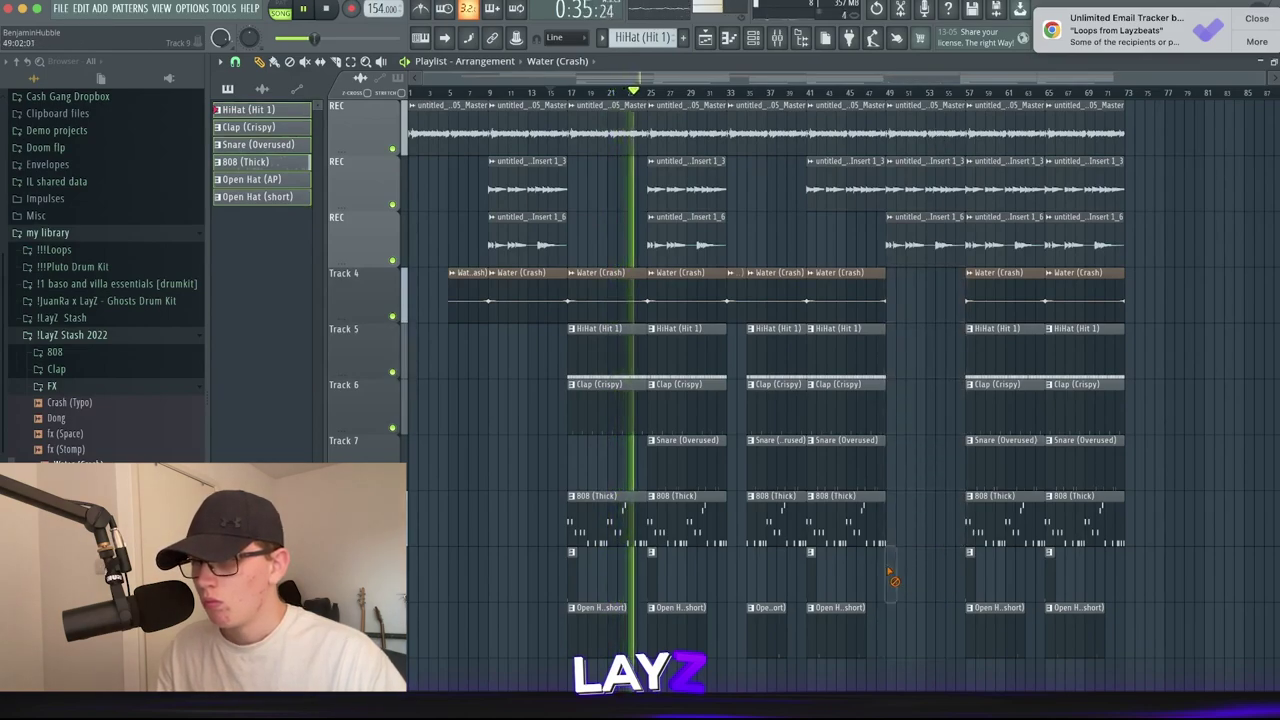
Delete every clip from bar 57 onwards as well as the three recorded clips at bar 49.
drag(1144, 110, 985, 620)
key(Delete)
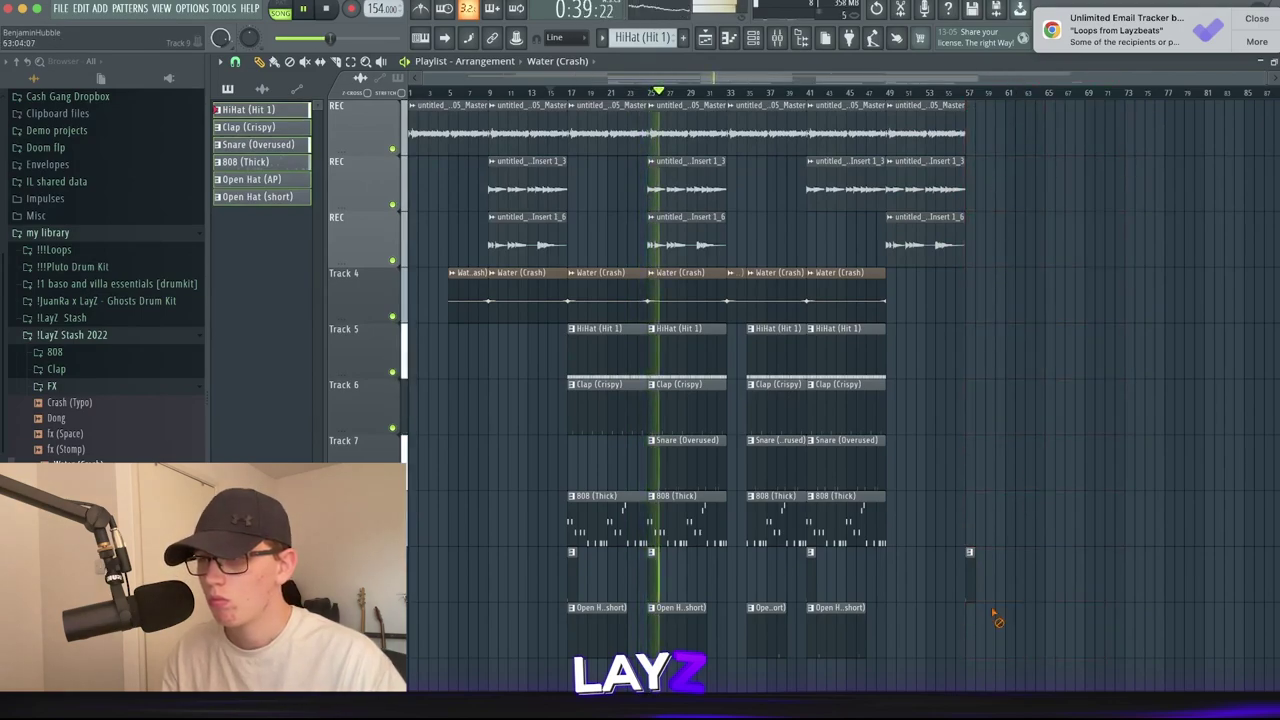
drag(1112, 690, 893, 157)
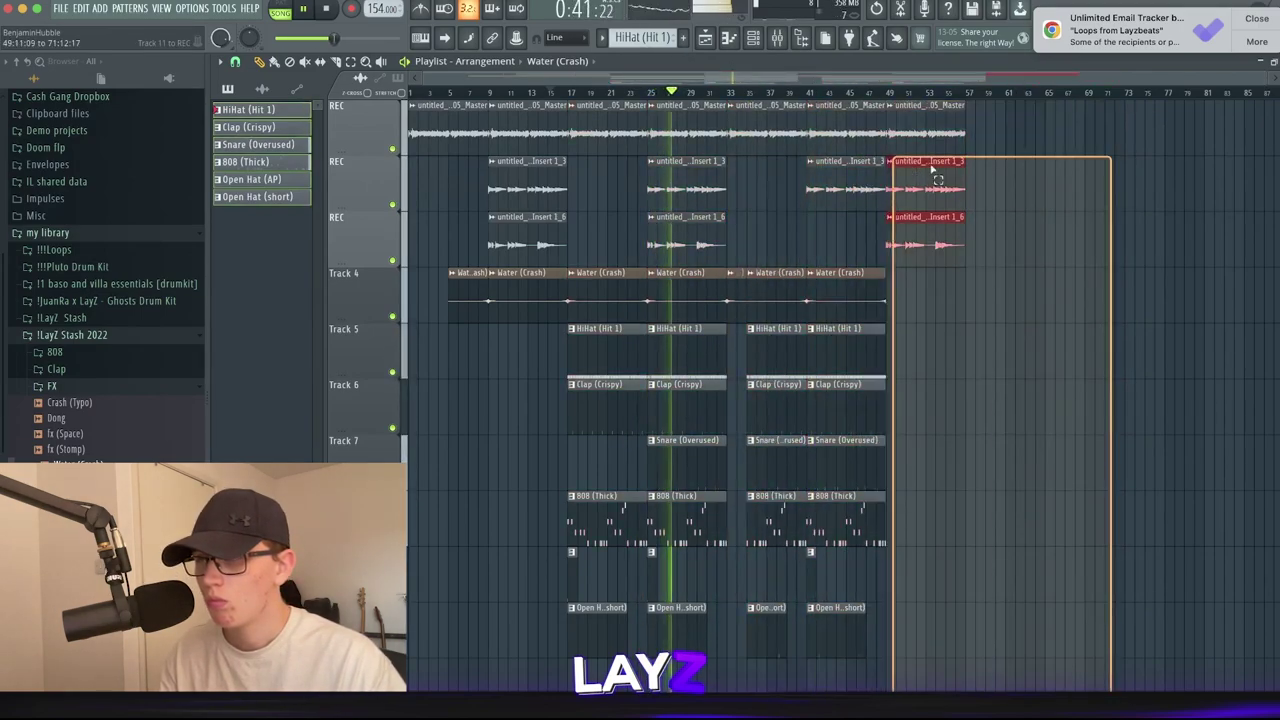
right_click(931, 169)
right_click(935, 228)
right_click(946, 134)
Select all clips from bar 9 to bar 48 and duplicate the section twice directly after itself.
drag(976, 106, 528, 656)
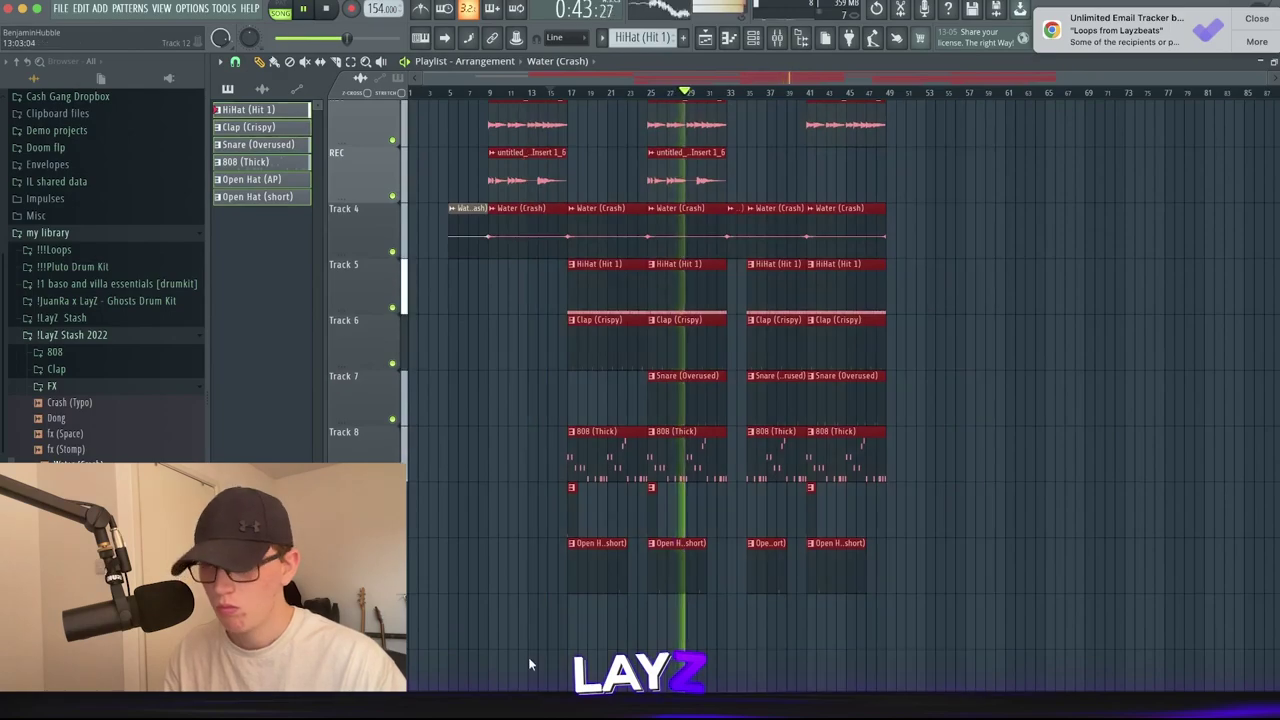
key(super+b)
key(super+b)
scroll(788, 486, down, 3)
scroll(1213, 349, up, 1)
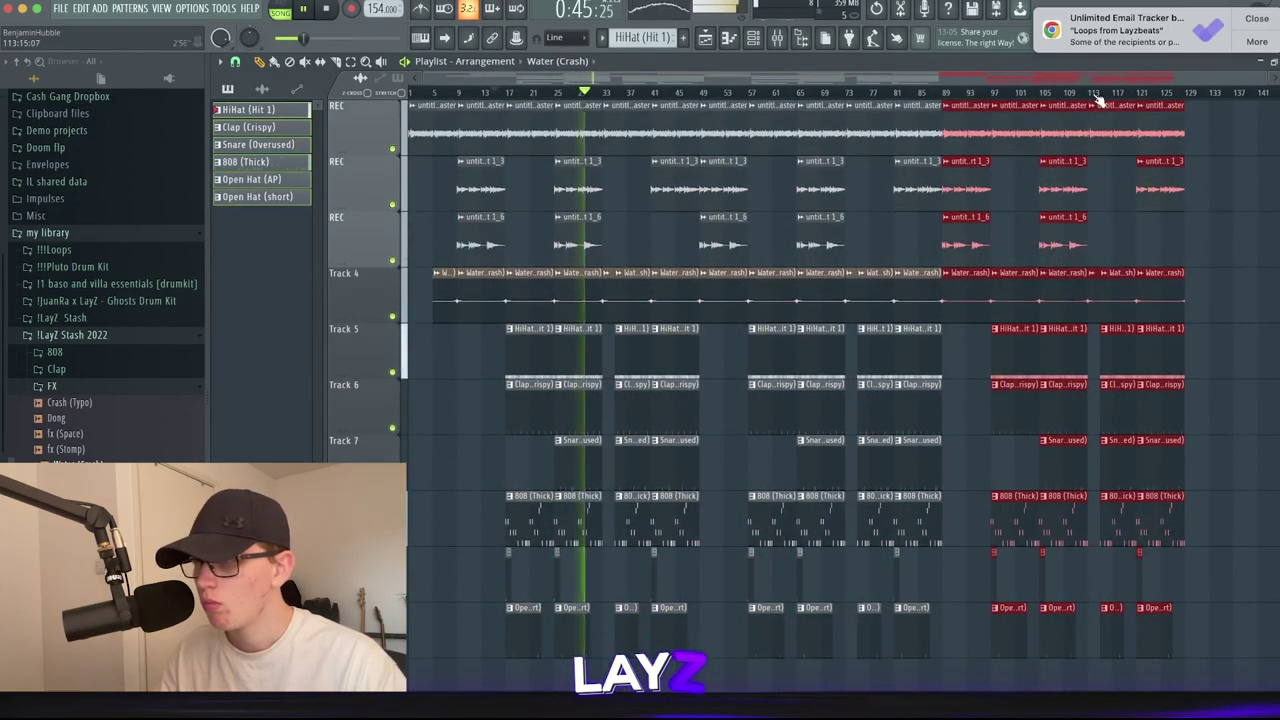
click(1193, 243)
right_click(1194, 244)
Place the two-bar YOURE SO LAYZ audio clip on track 11 at bar 7.
click(274, 98)
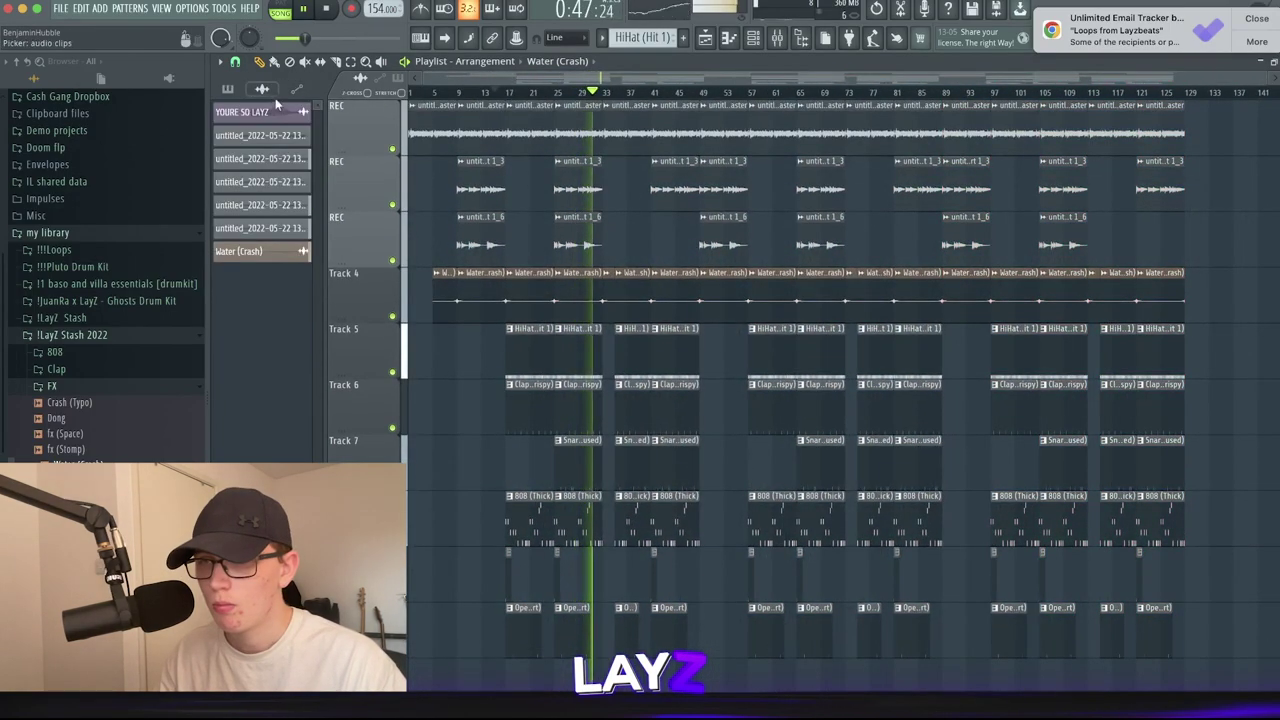
drag(380, 172, 449, 685)
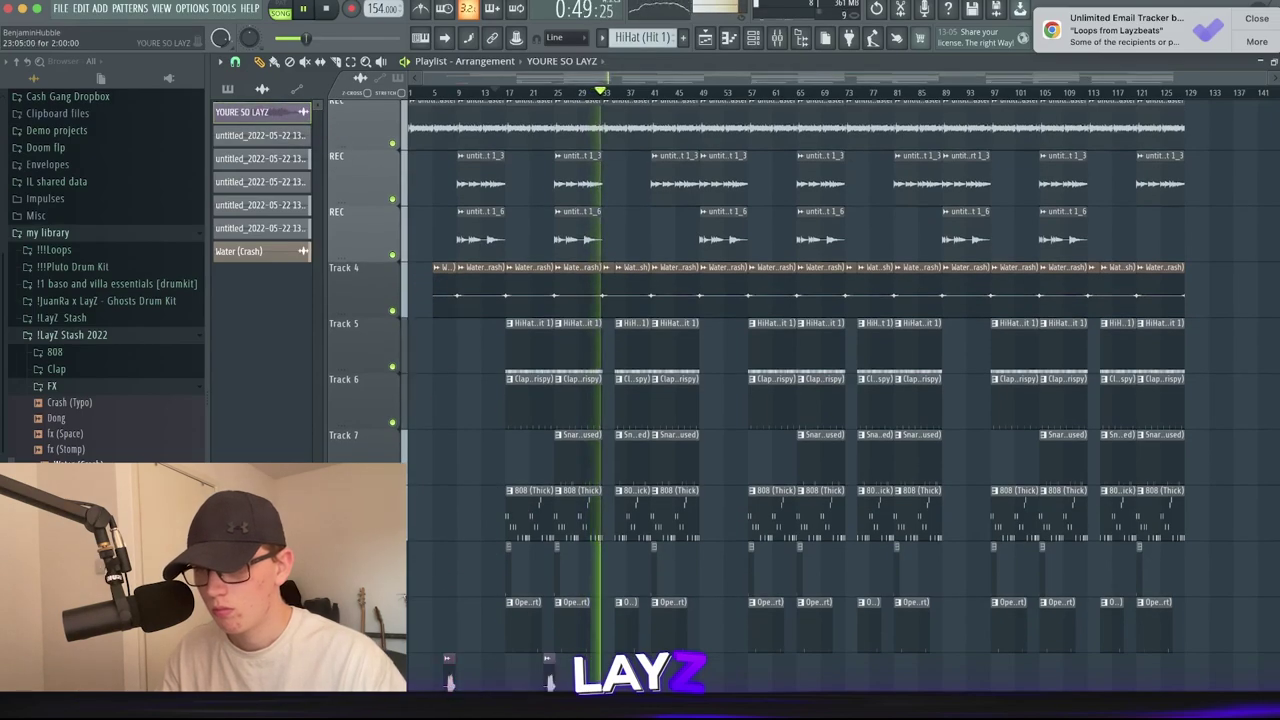
scroll(632, 567, up, 5)
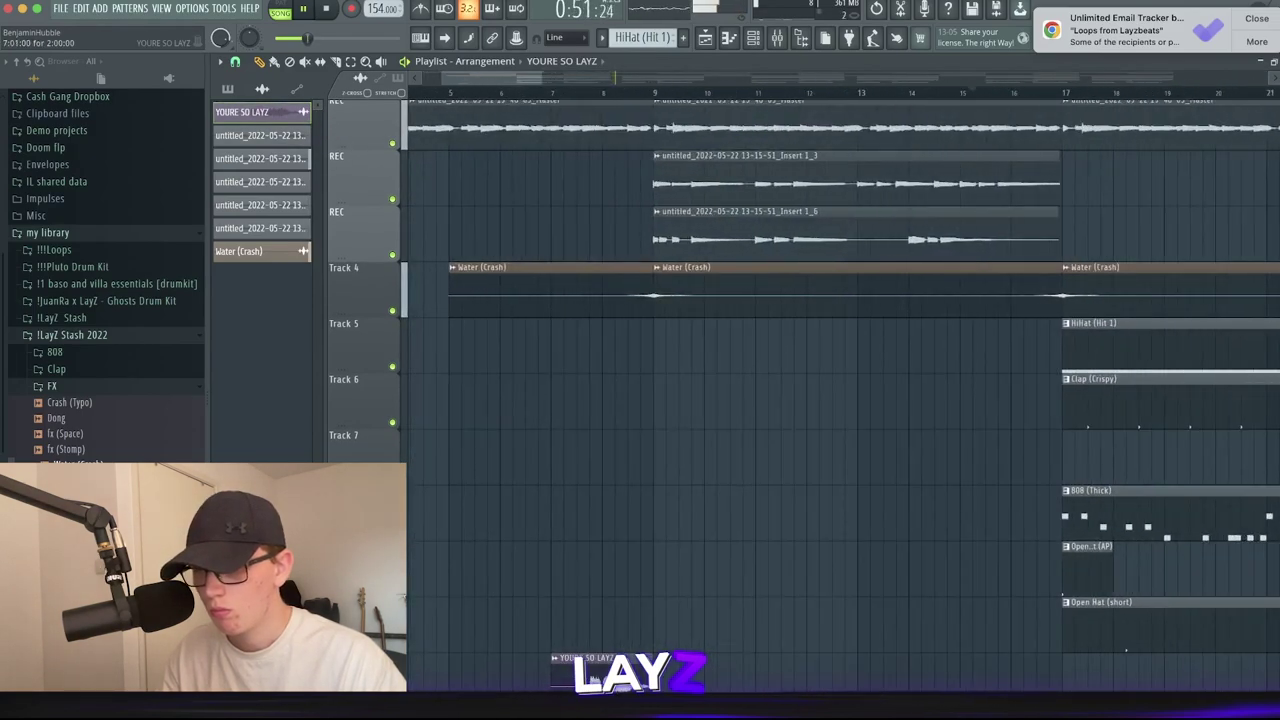
scroll(632, 567, down, 3)
Play the arrangement from the start to review the intro and first drop, and stop playback.
click(415, 93)
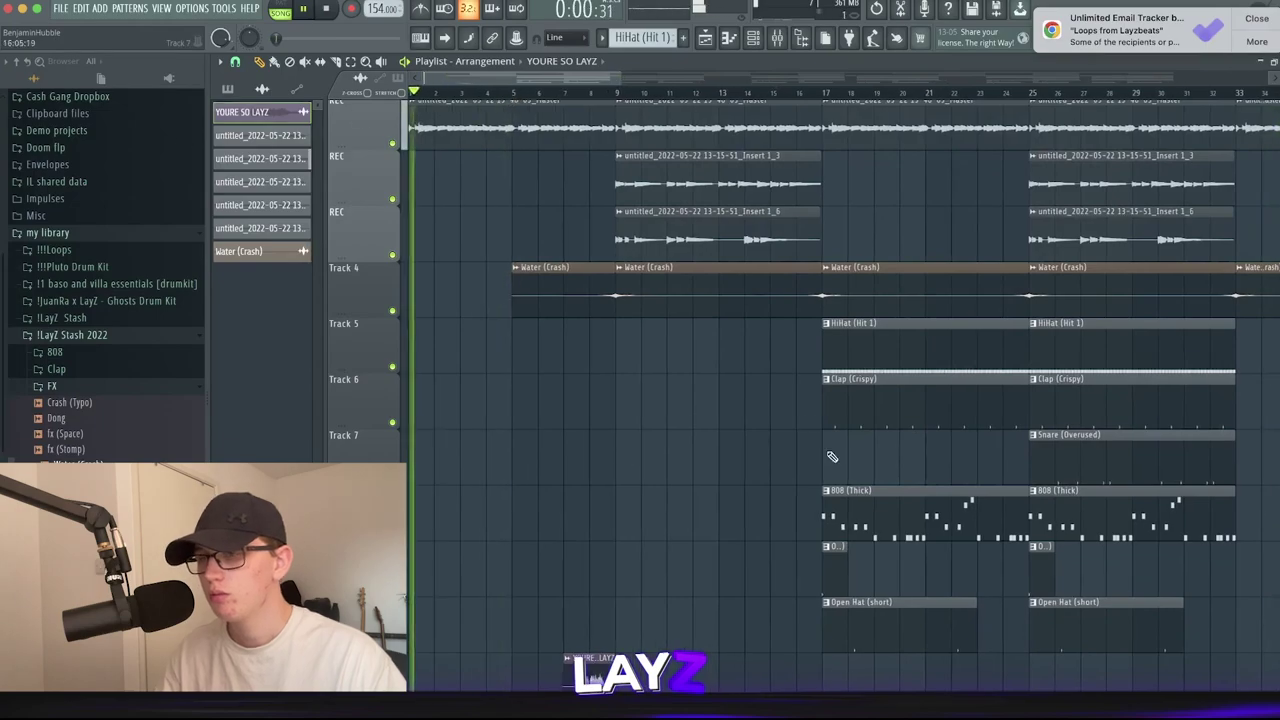
scroll(656, 439, down, 3)
scroll(656, 439, down, 2)
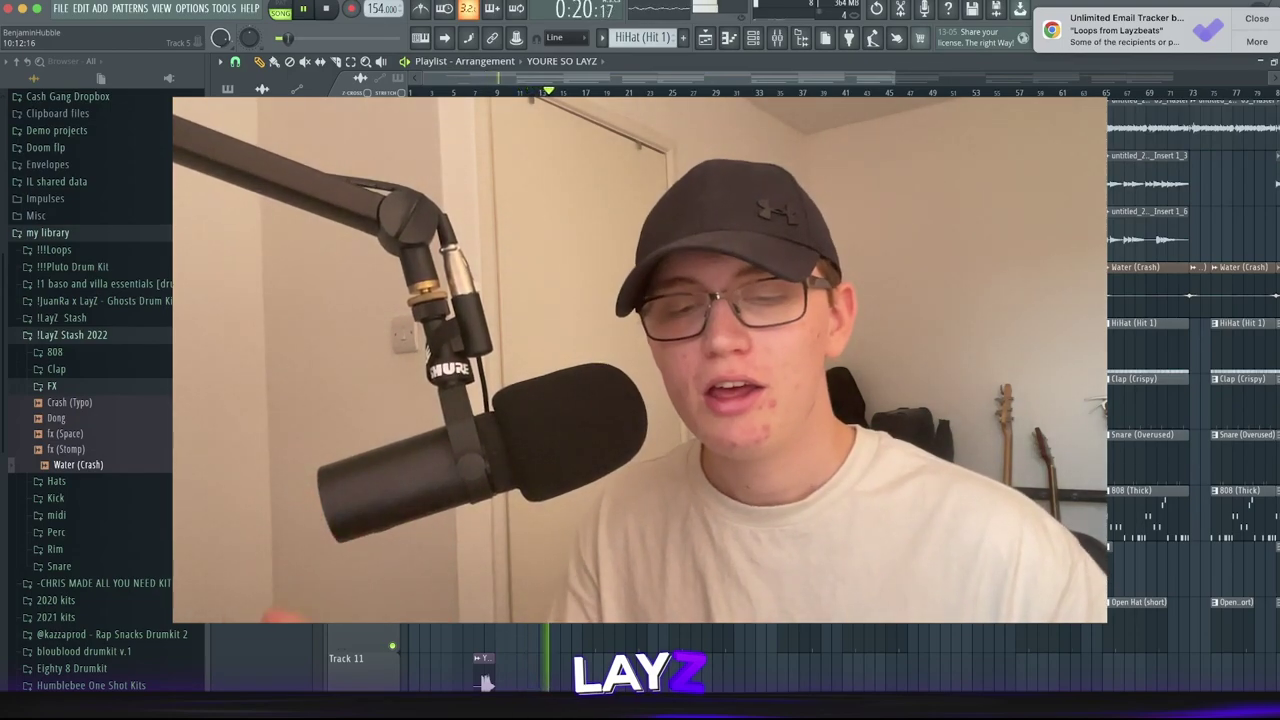
key(space)
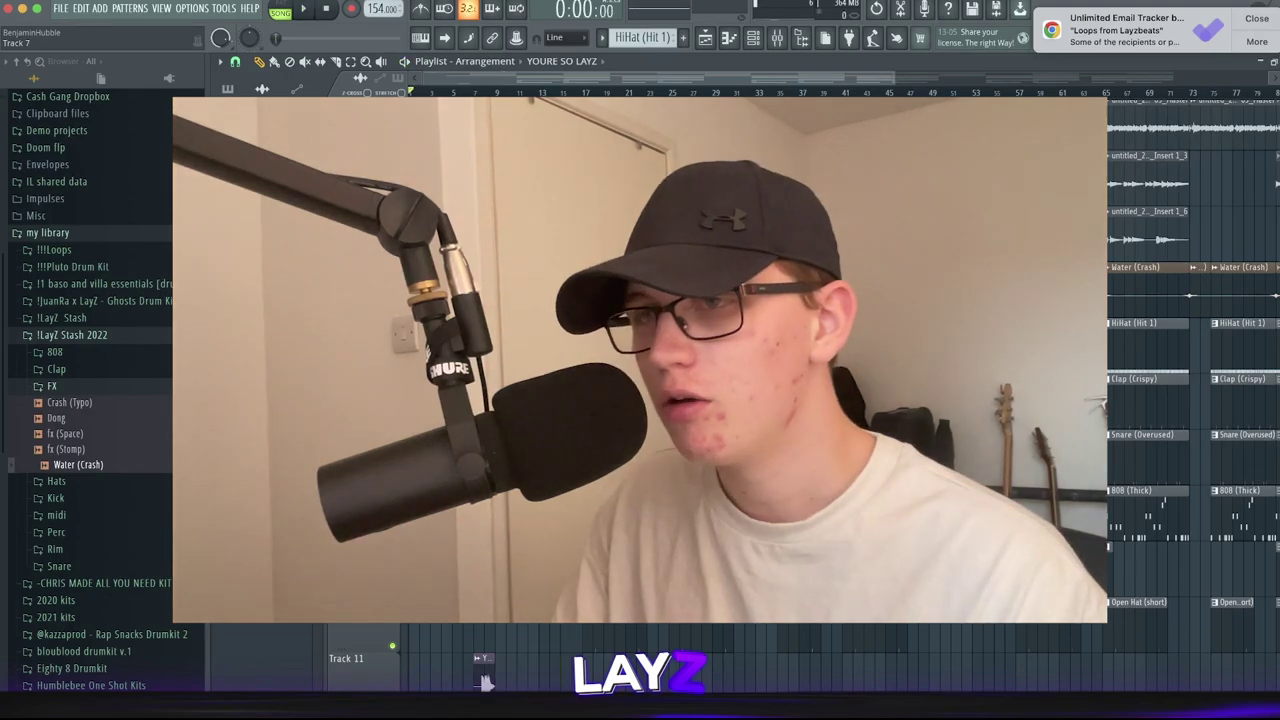